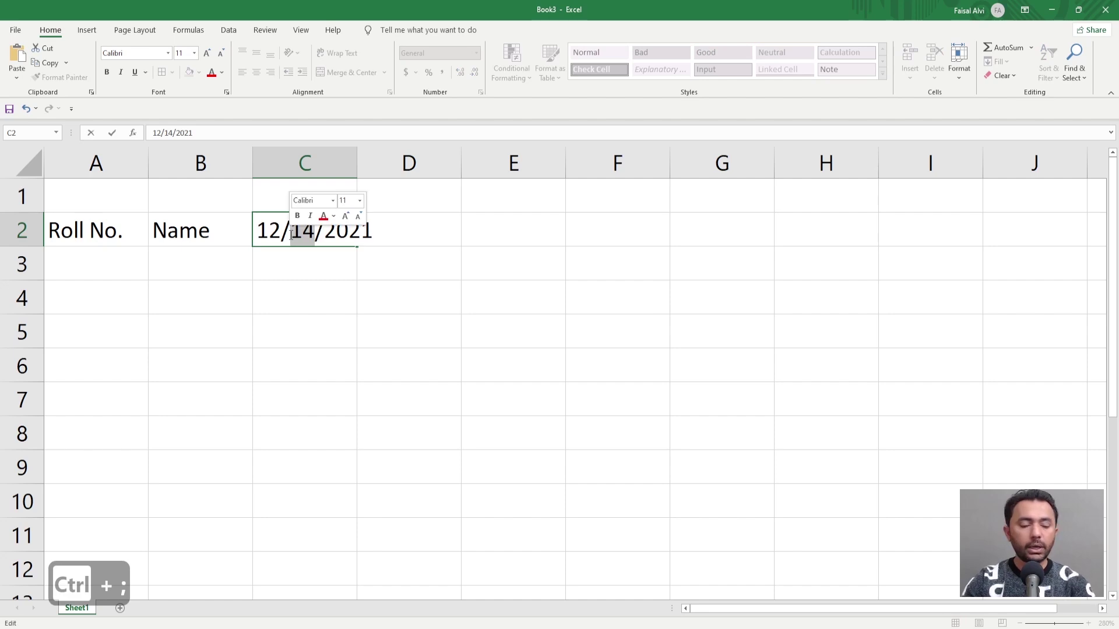
Set the date in C2 to 12/01/2021 and enter the weekday wed above it in C1
text(01)
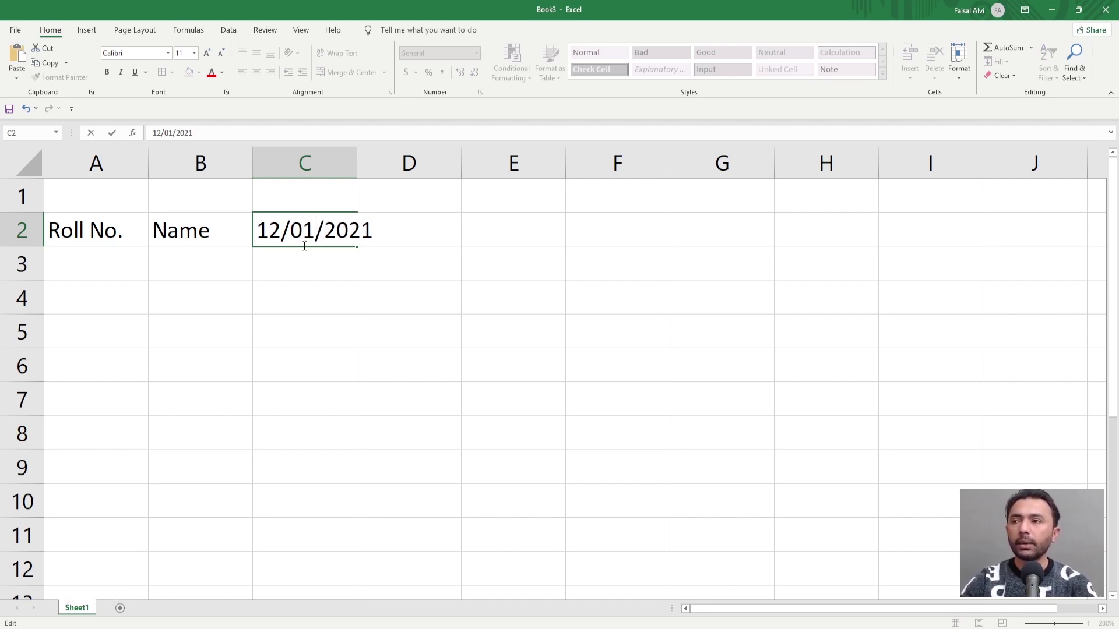
key(shift+Return)
text(wed)
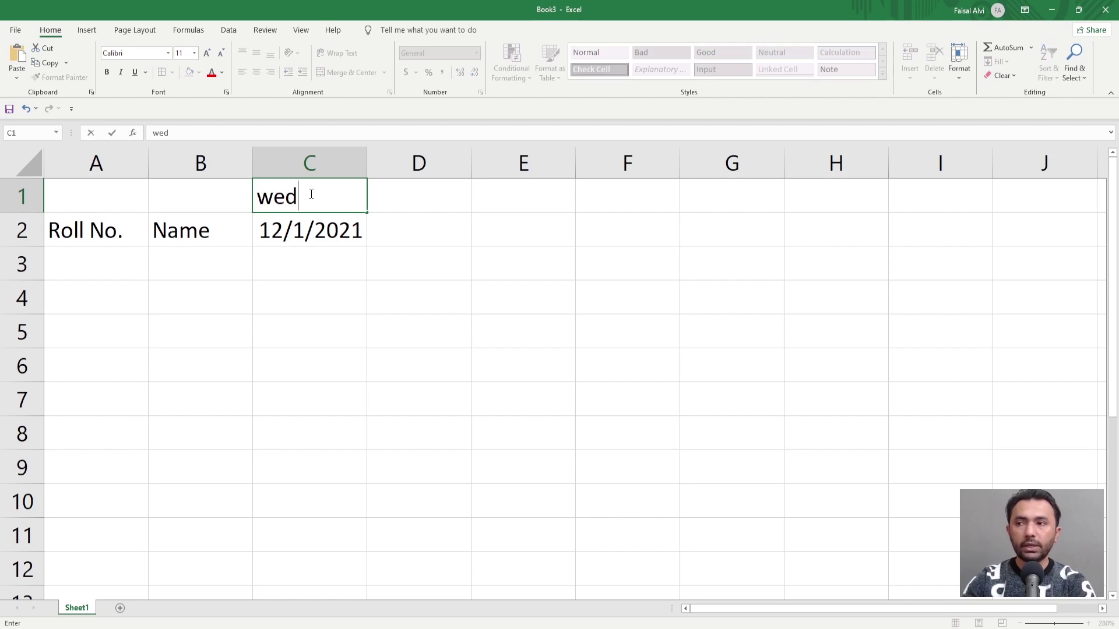
key(Tab)
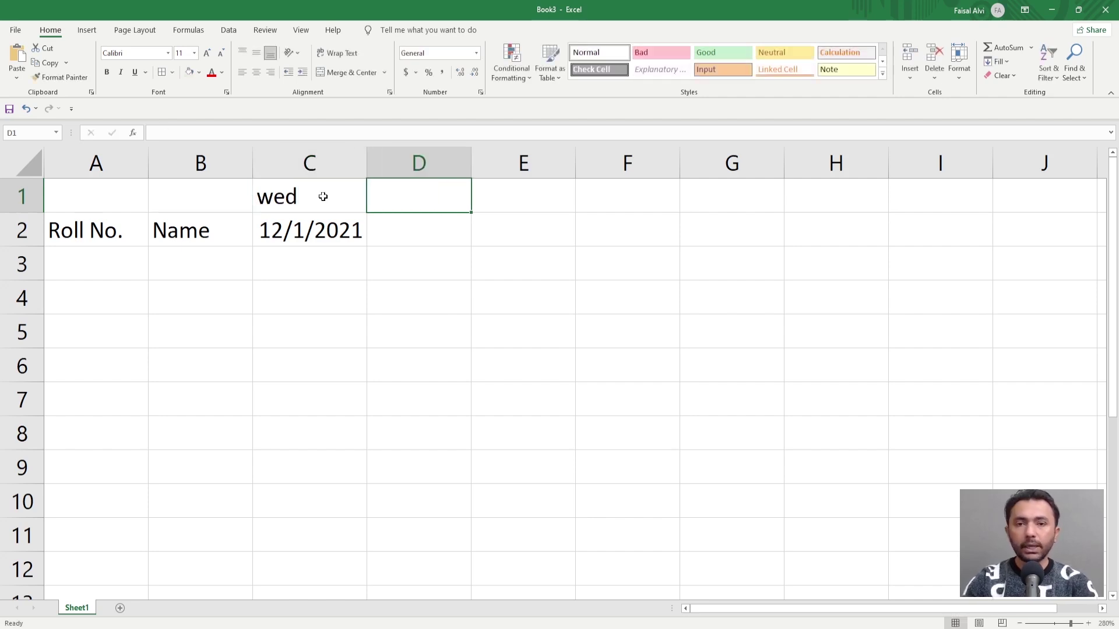
Fill the weekday and date from column C across to column F, and narrow columns C through F equally
drag(317, 198, 657, 243)
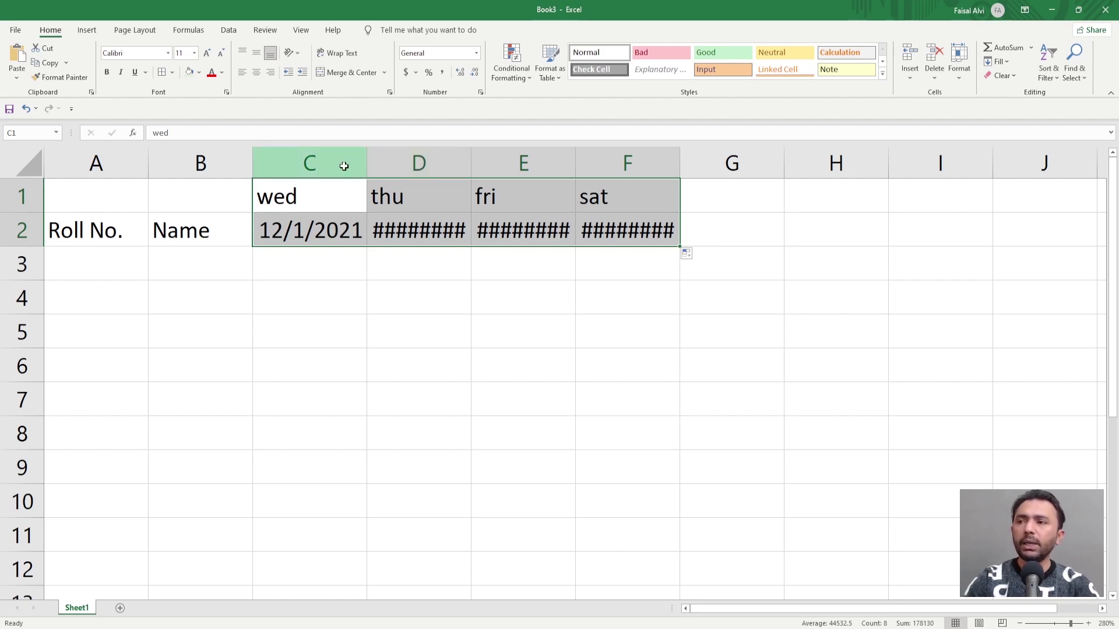
drag(344, 167, 608, 166)
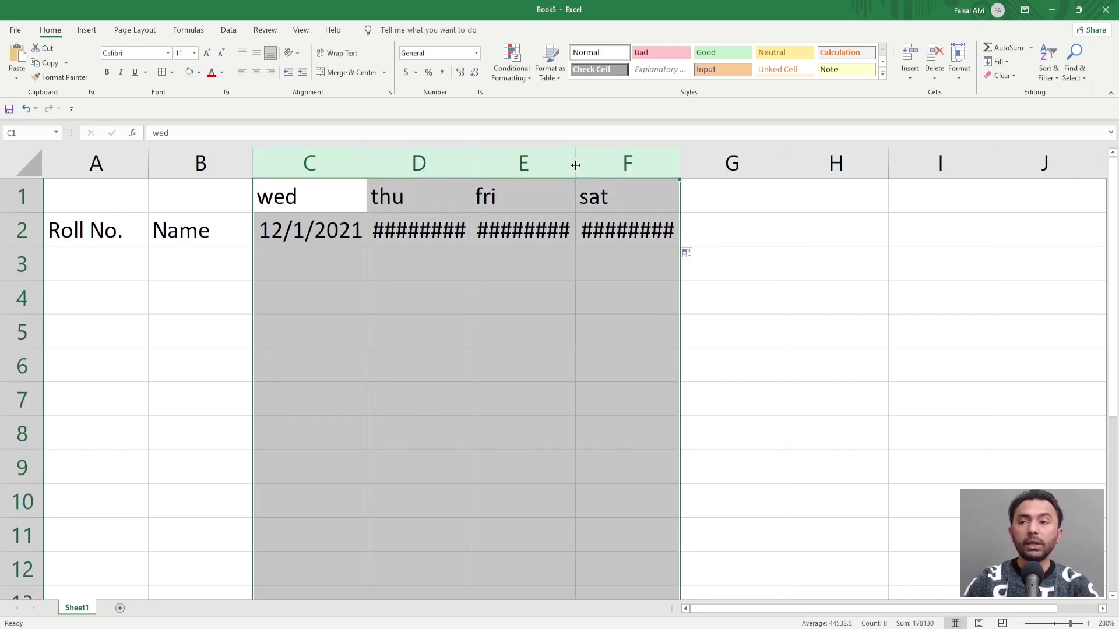
drag(471, 165, 652, 165)
key(ctrl+z)
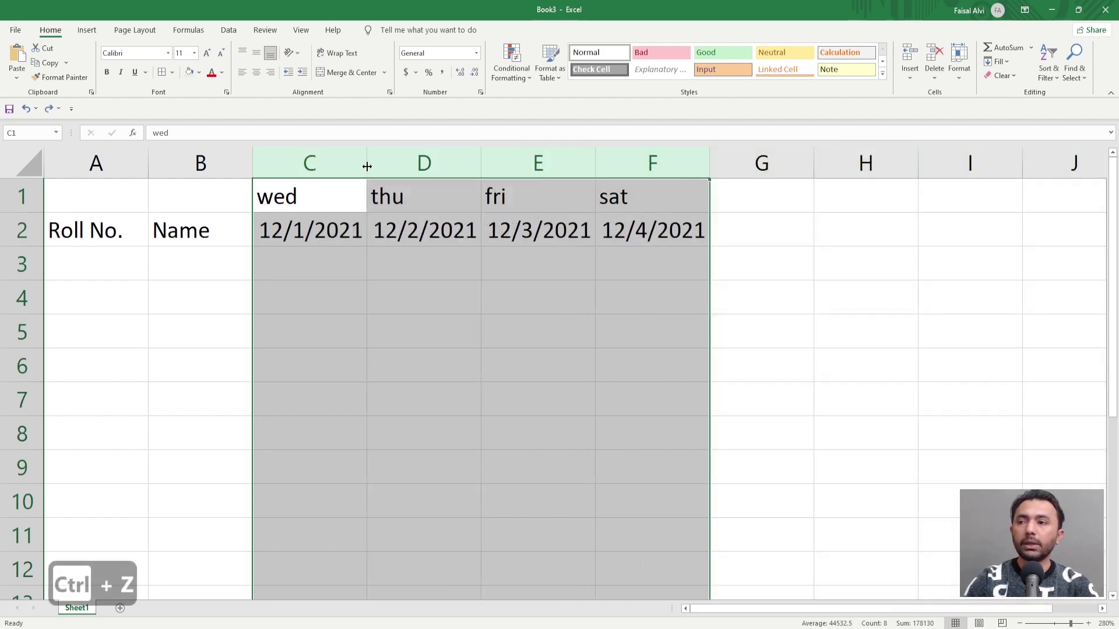
drag(367, 165, 324, 169)
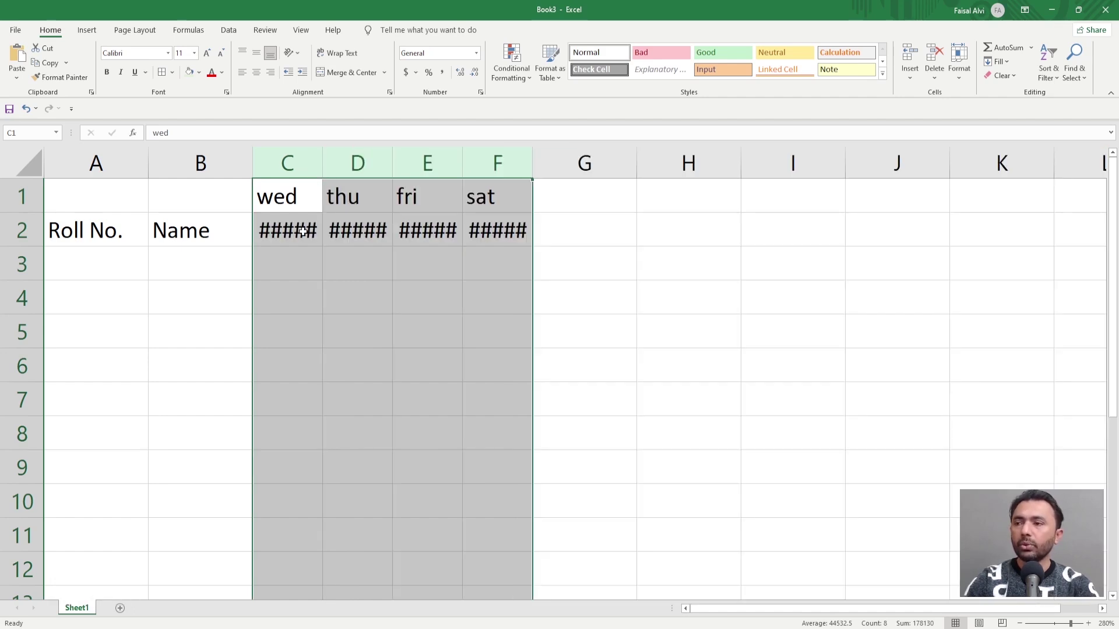
mouse_move(299, 235)
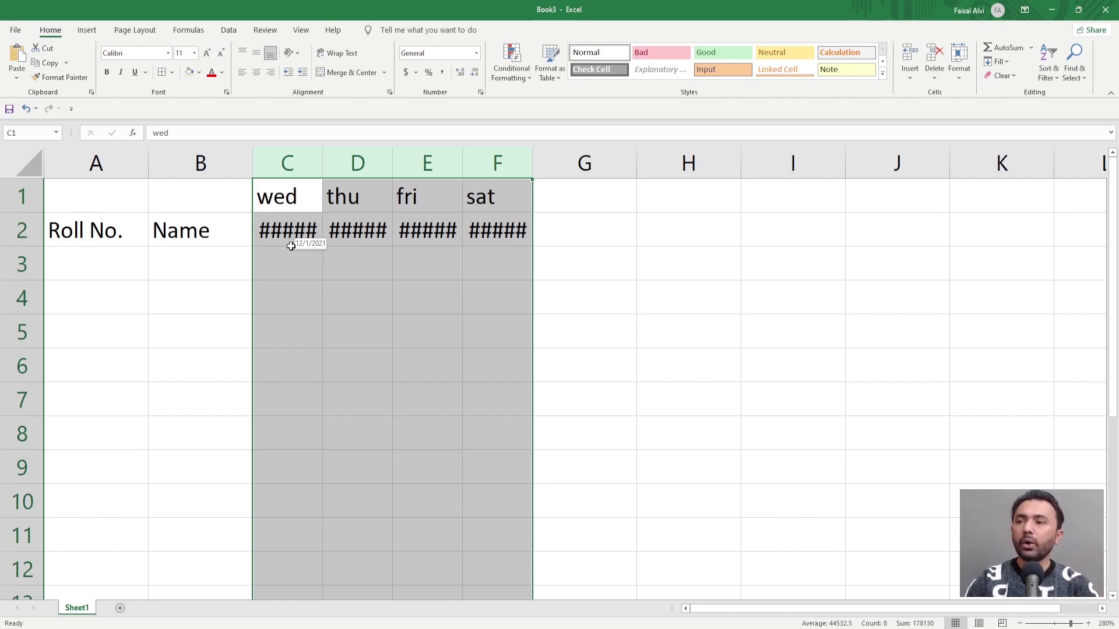
click(275, 260)
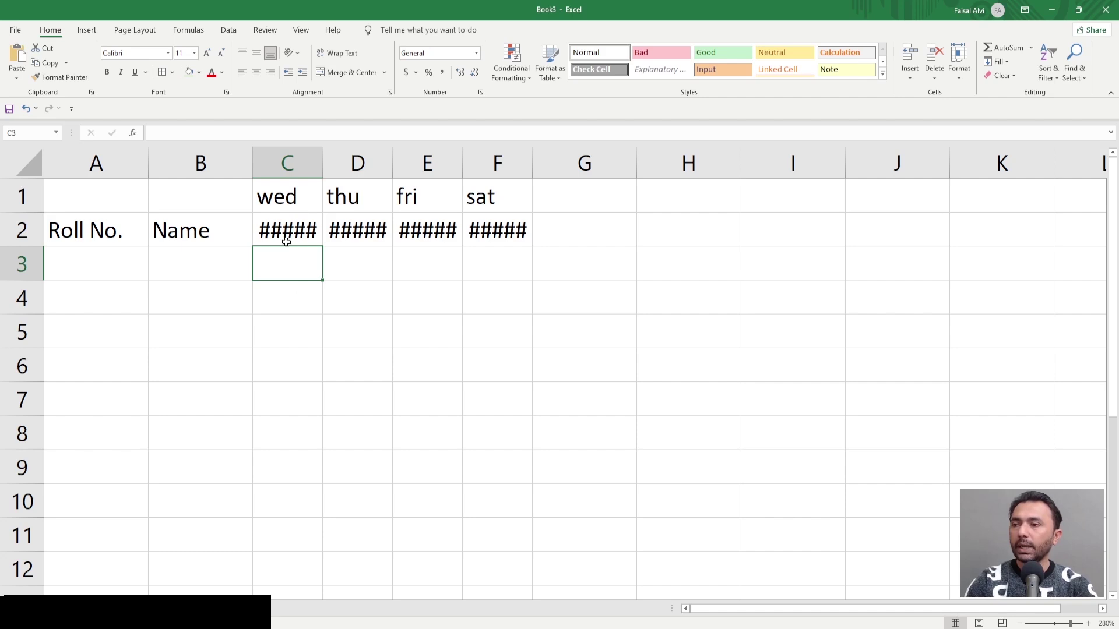
Rotate the dates in C2:F2 with Rotate Text Up and make row 2 slightly taller
drag(284, 235, 487, 232)
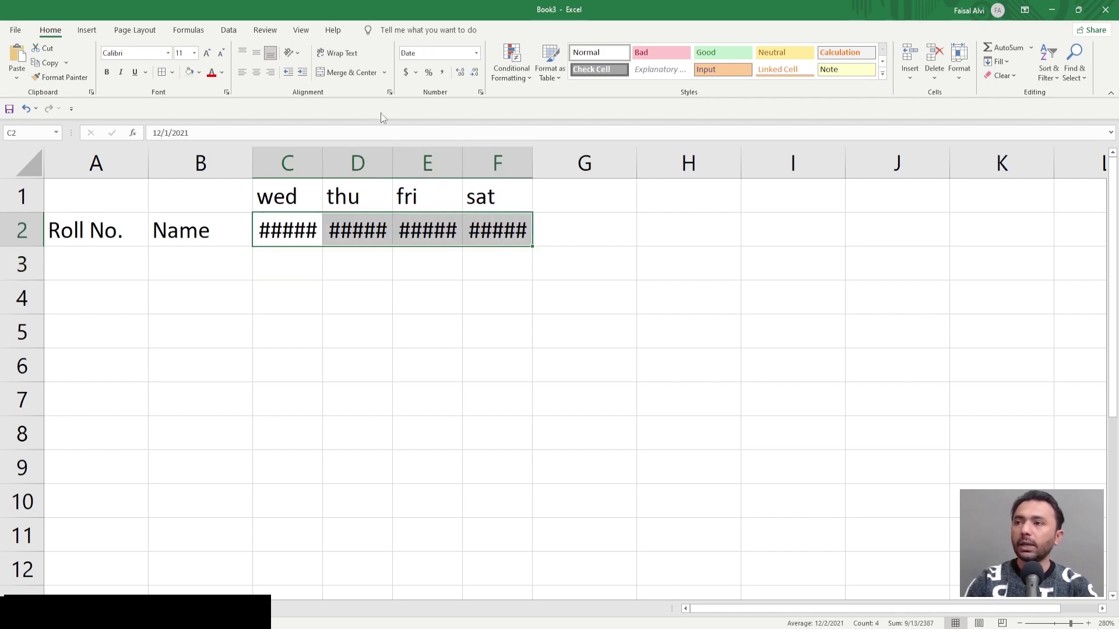
click(294, 53)
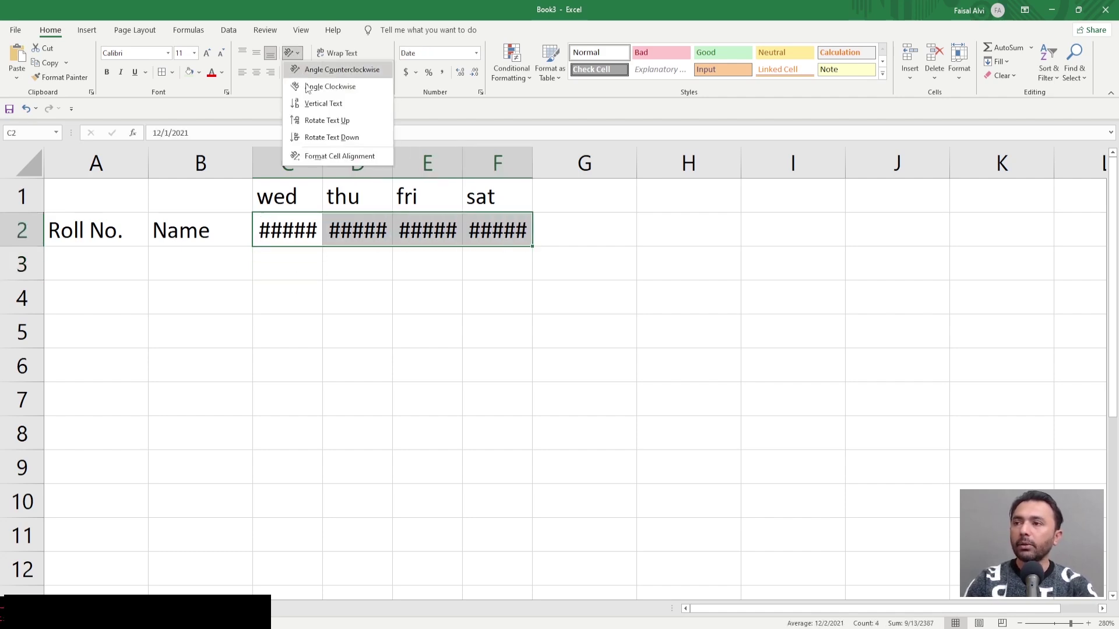
click(320, 122)
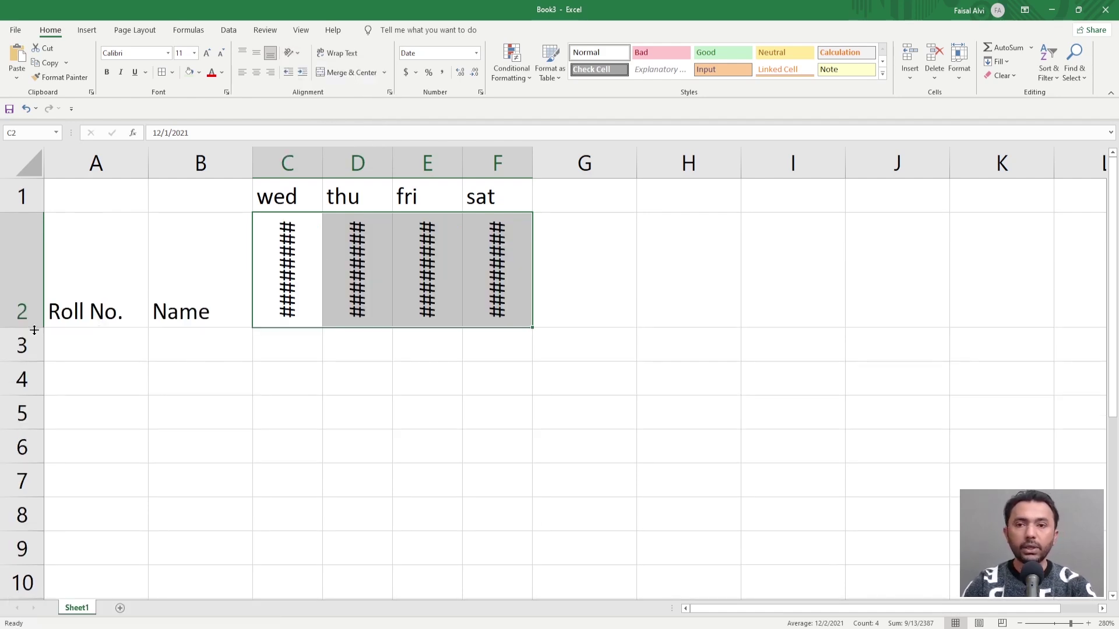
key(ctrl+z)
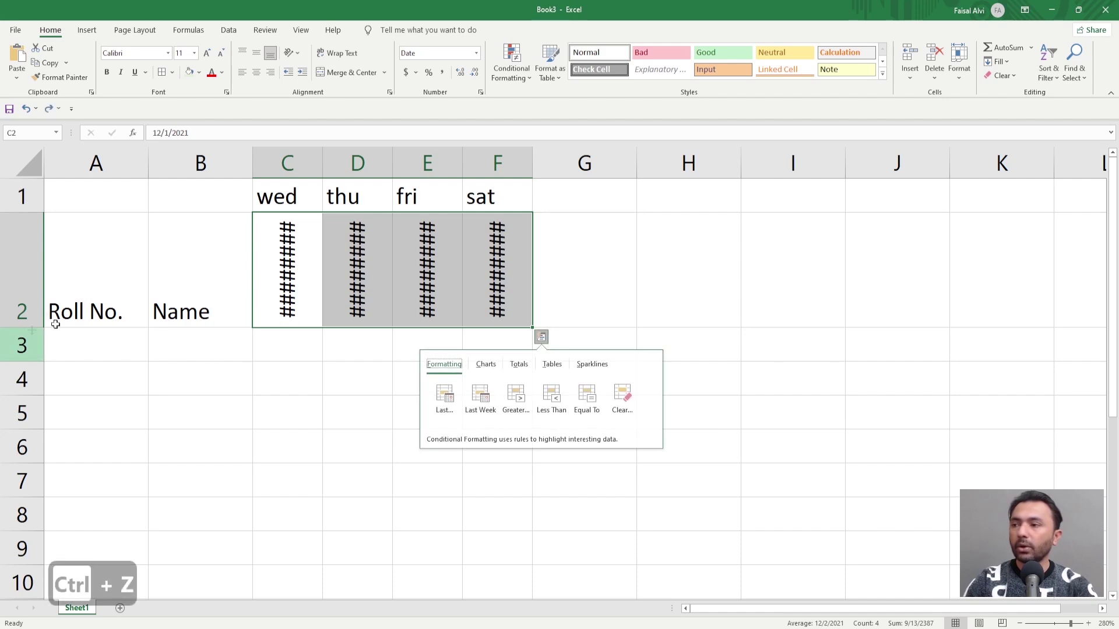
drag(32, 329, 32, 339)
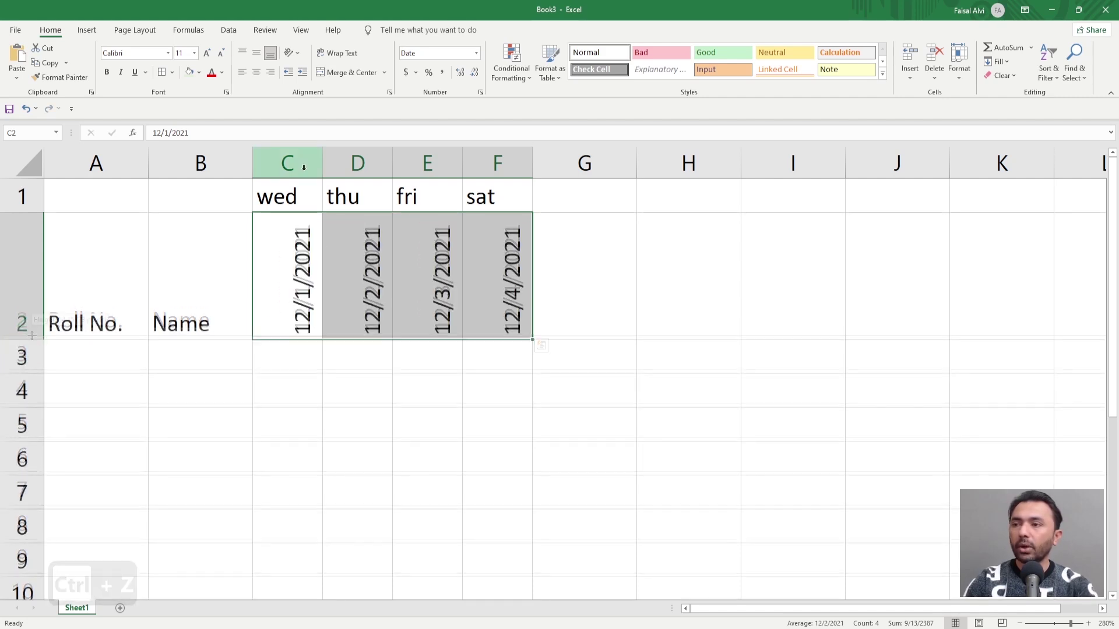
Rotate the weekday labels in C1:F1 with Rotate Text Up
drag(295, 165, 505, 168)
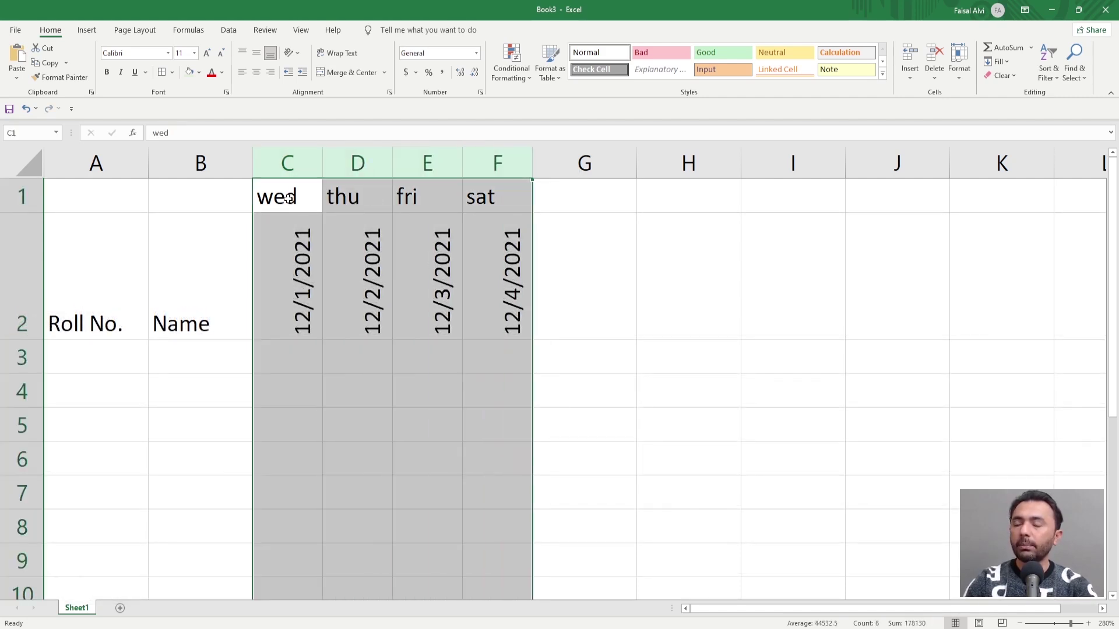
drag(286, 200, 471, 198)
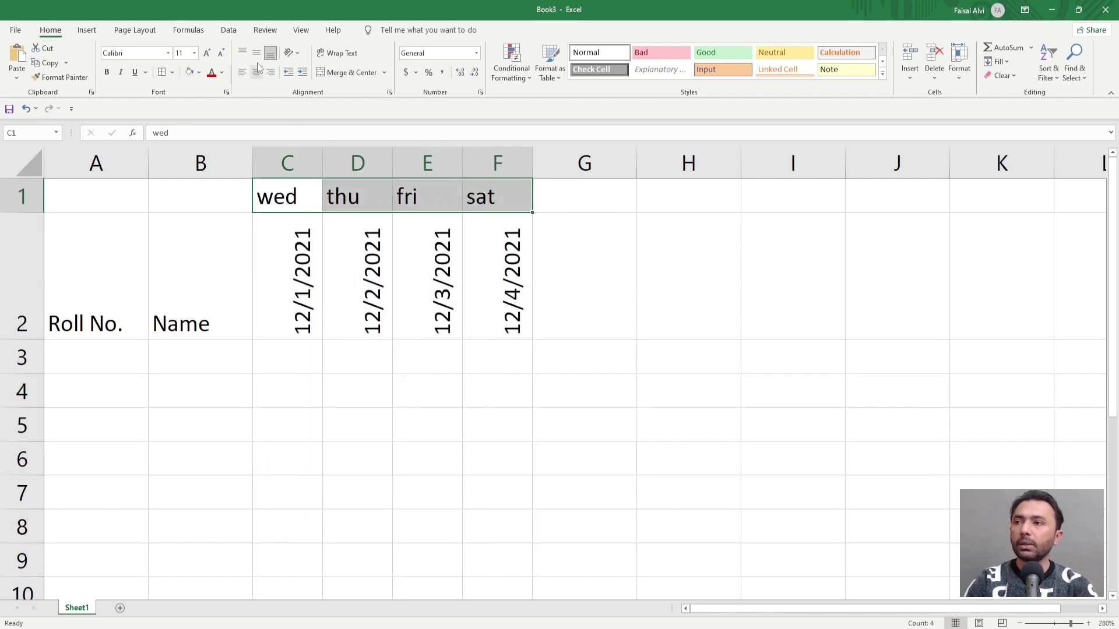
click(292, 53)
click(306, 121)
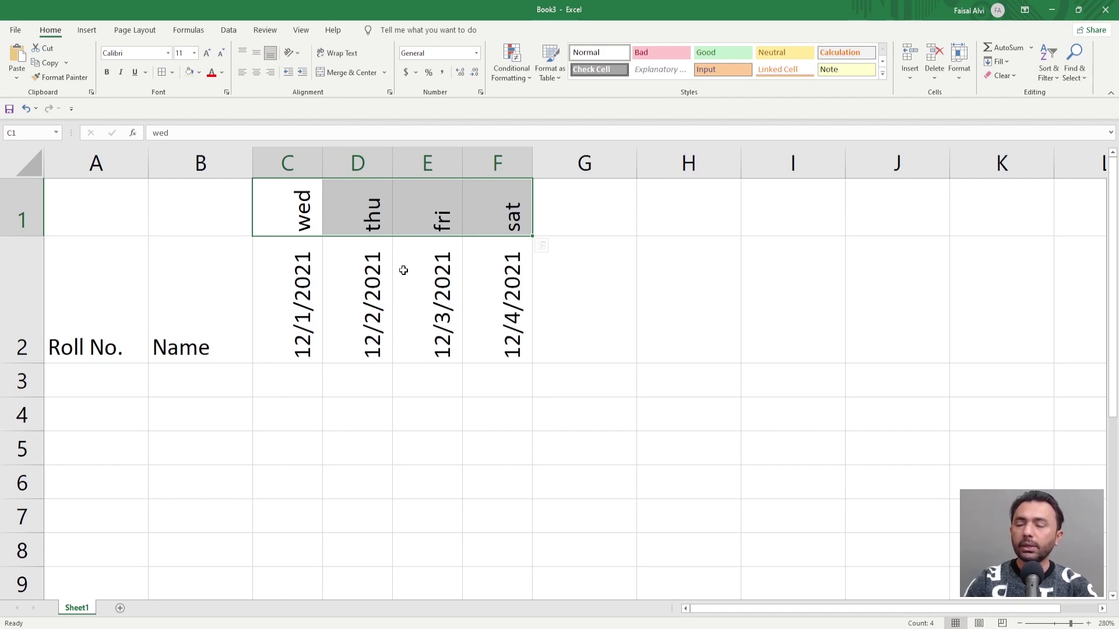
Replace the date in C2 with the number 25 and set the cell's number format to General
click(294, 318)
text(1)
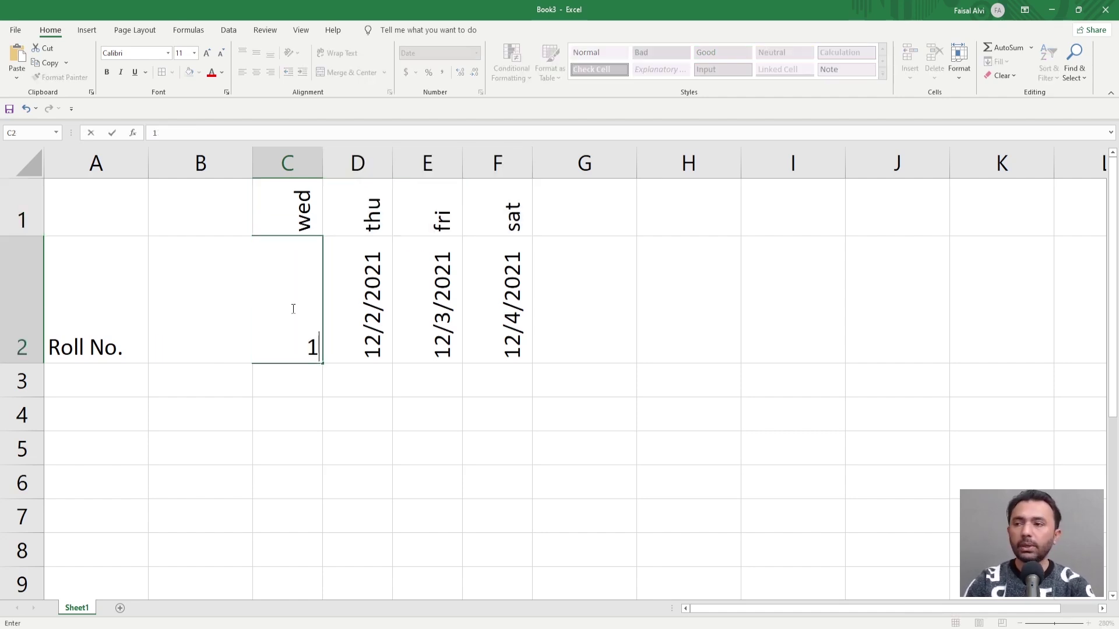
key(Return)
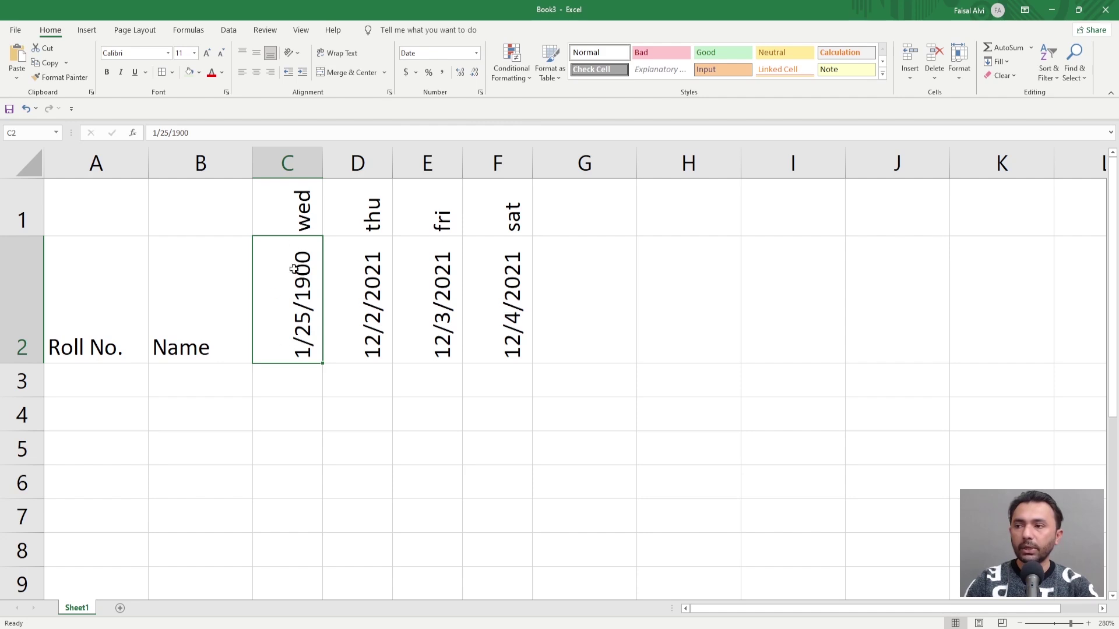
click(475, 53)
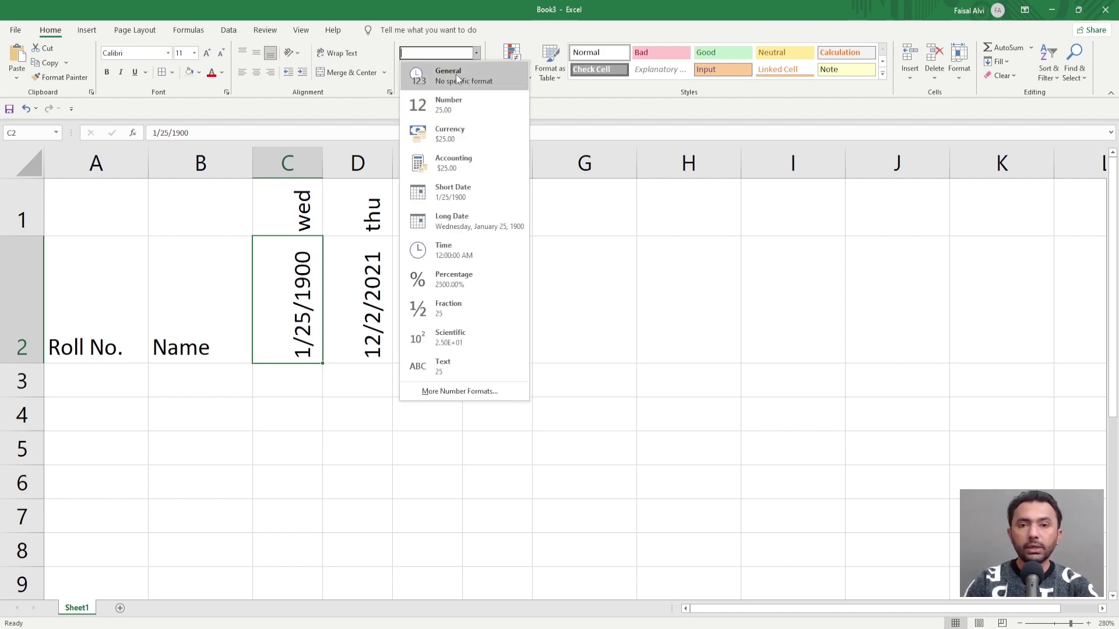
click(458, 78)
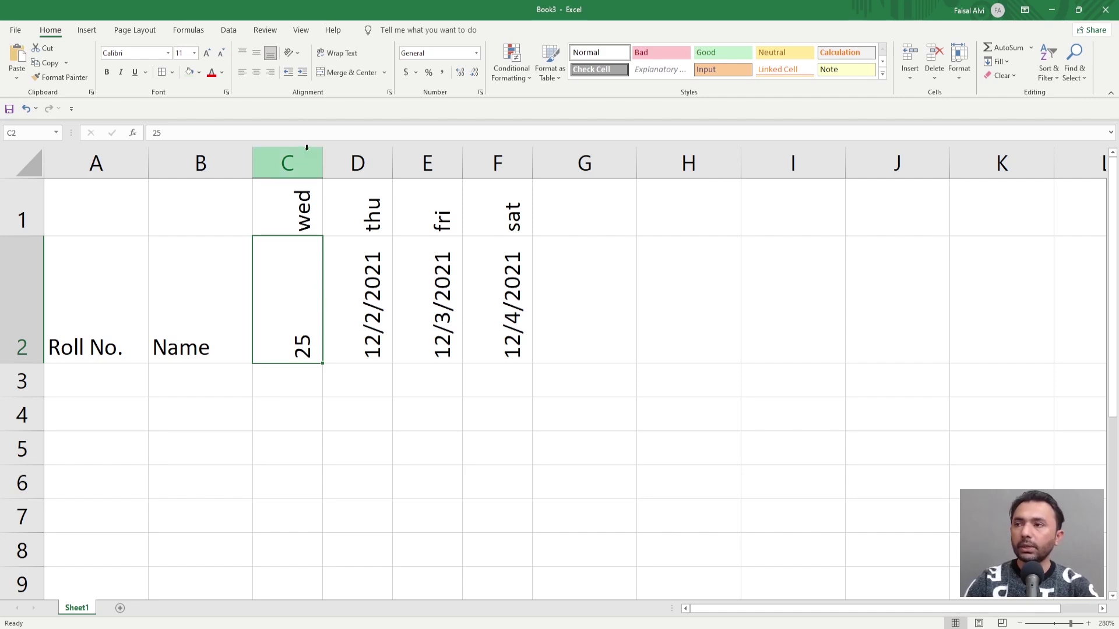
Set the text orientation of cell C2 to 0 degrees
click(299, 54)
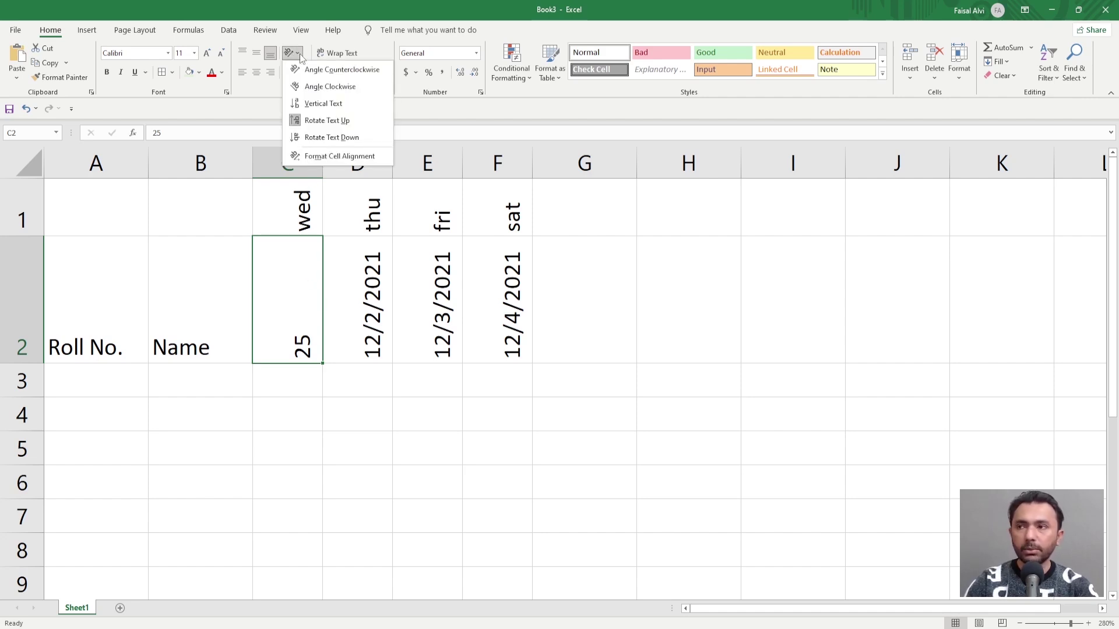
click(313, 156)
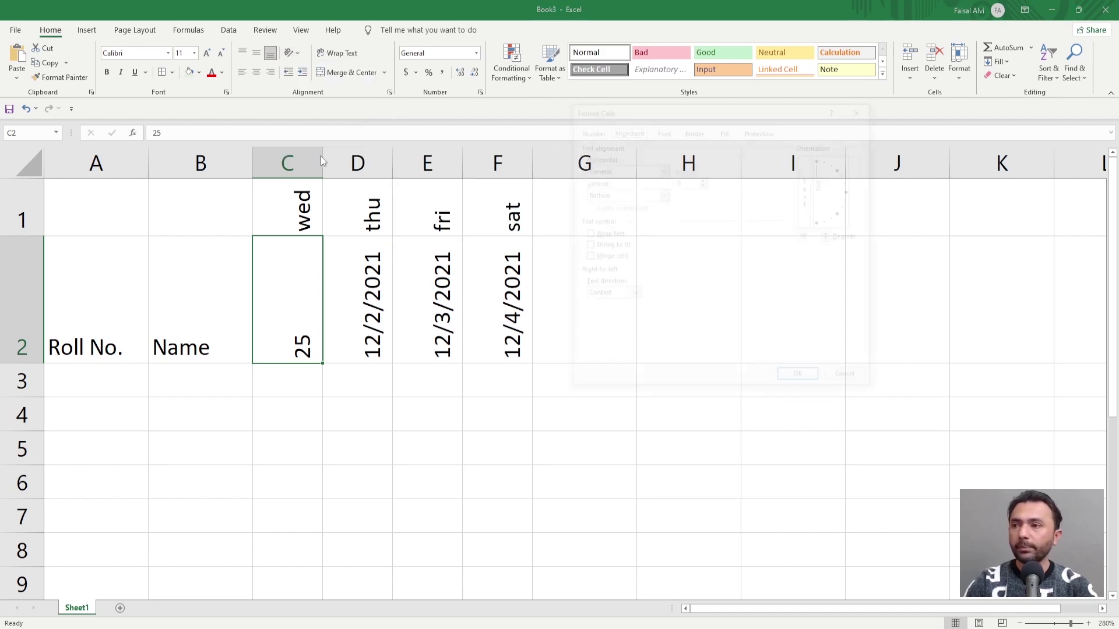
drag(815, 236, 801, 242)
key(alt+2)
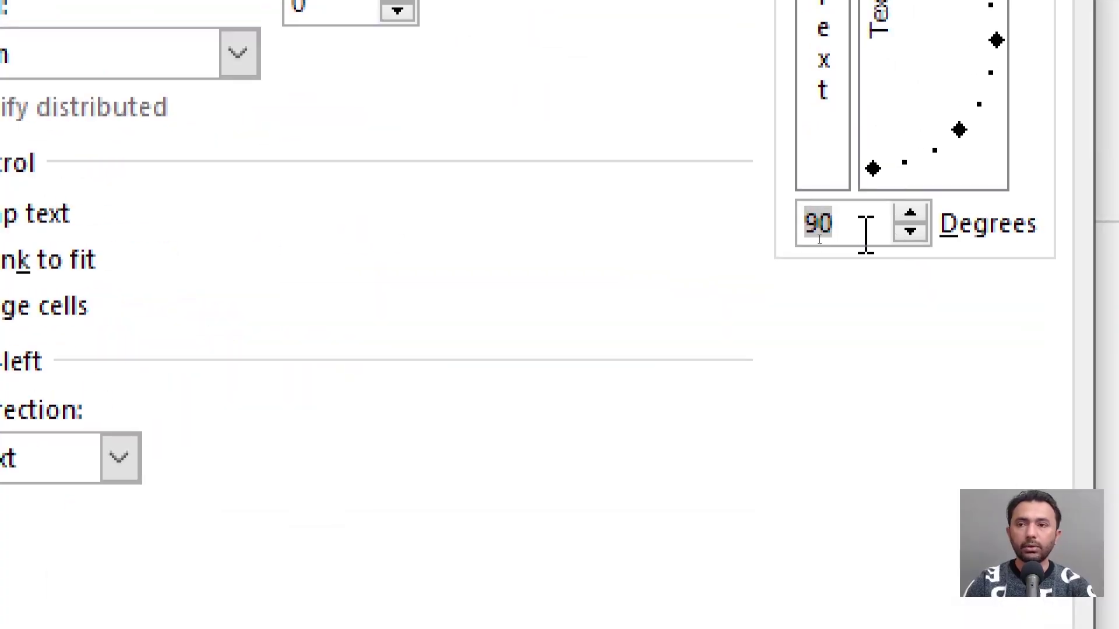
text(0)
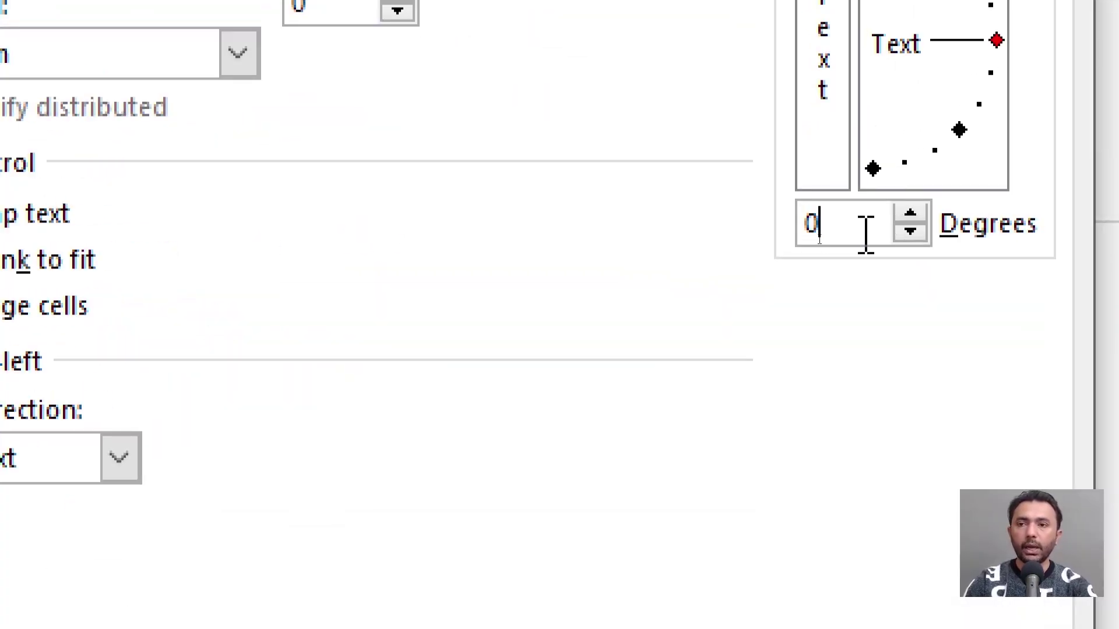
key(Return)
key(alt+2)
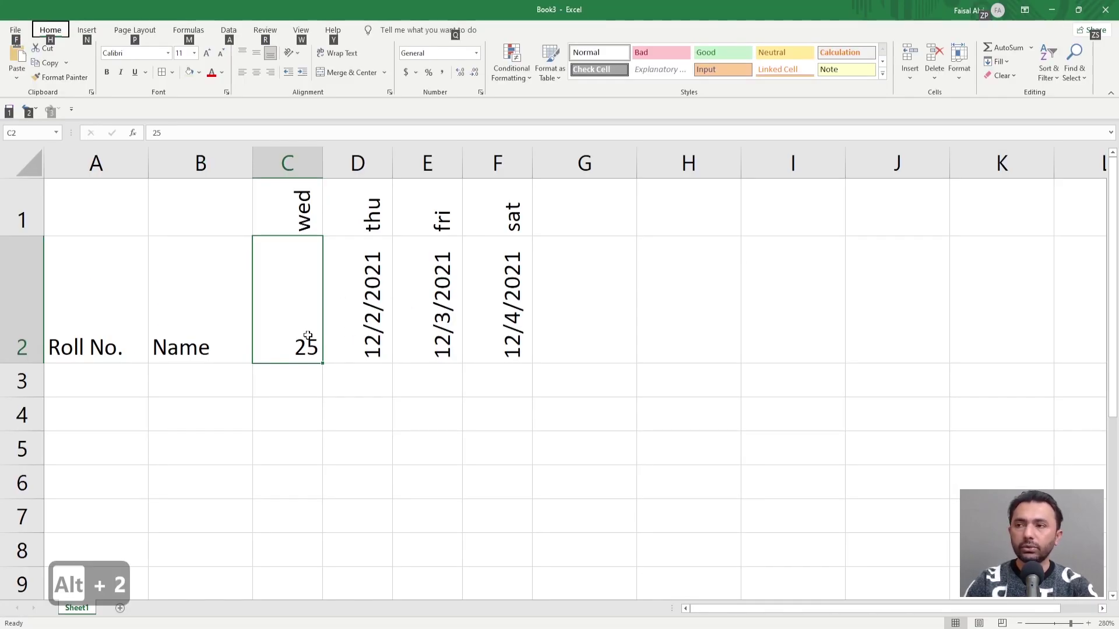
Change C2 to day number 1 and fill it as a series across to 4 in F2
scroll(304, 335, down, 3)
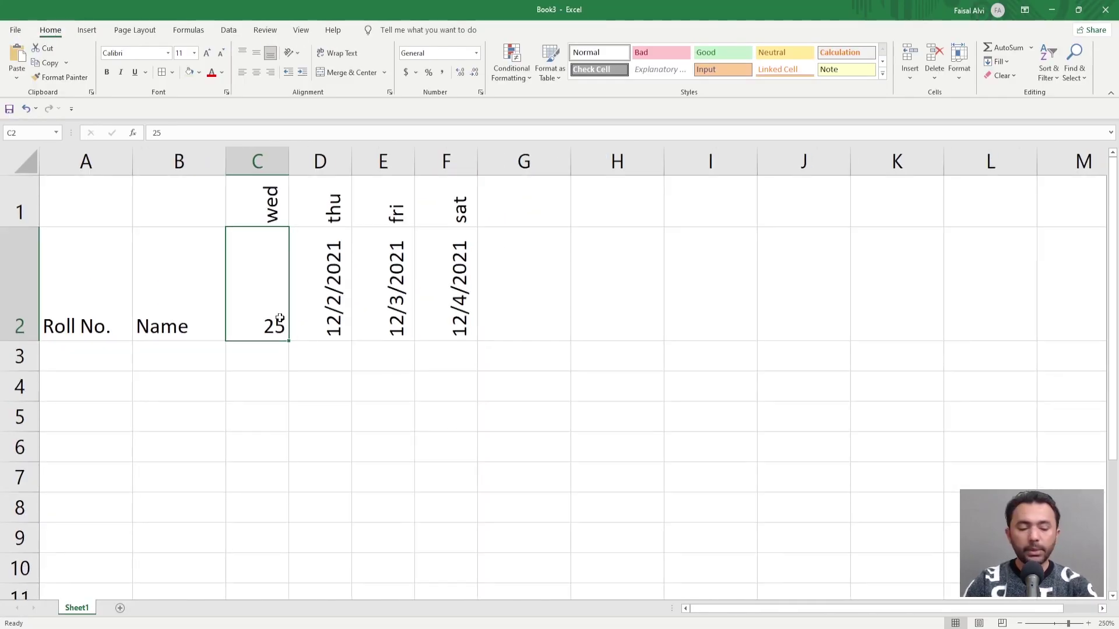
key(BackSpace)
key(Return)
click(280, 320)
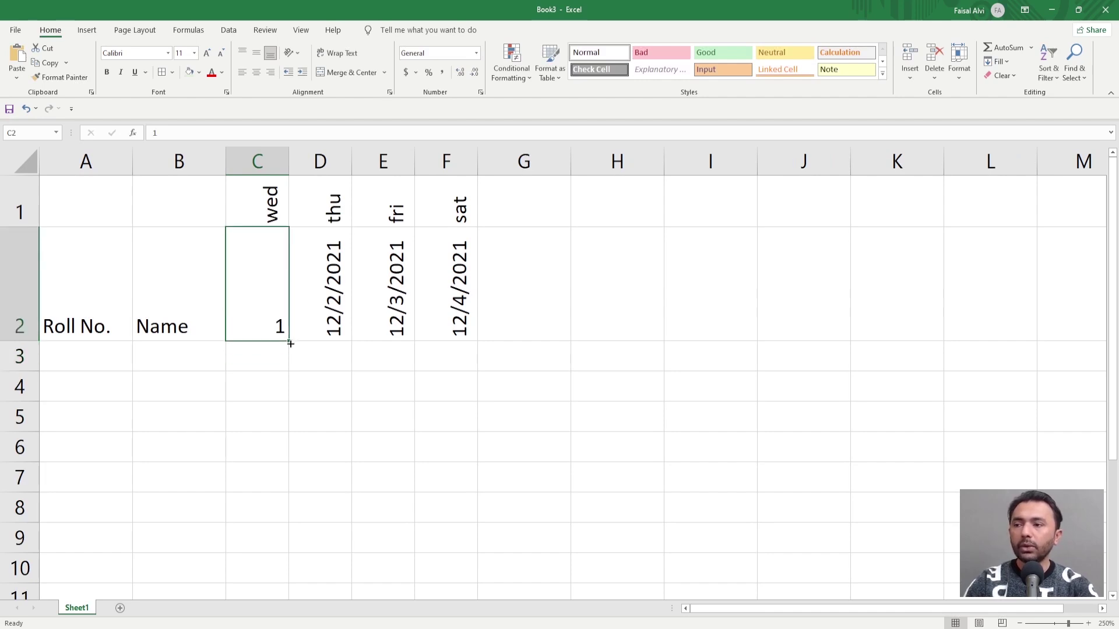
drag(290, 342, 413, 347)
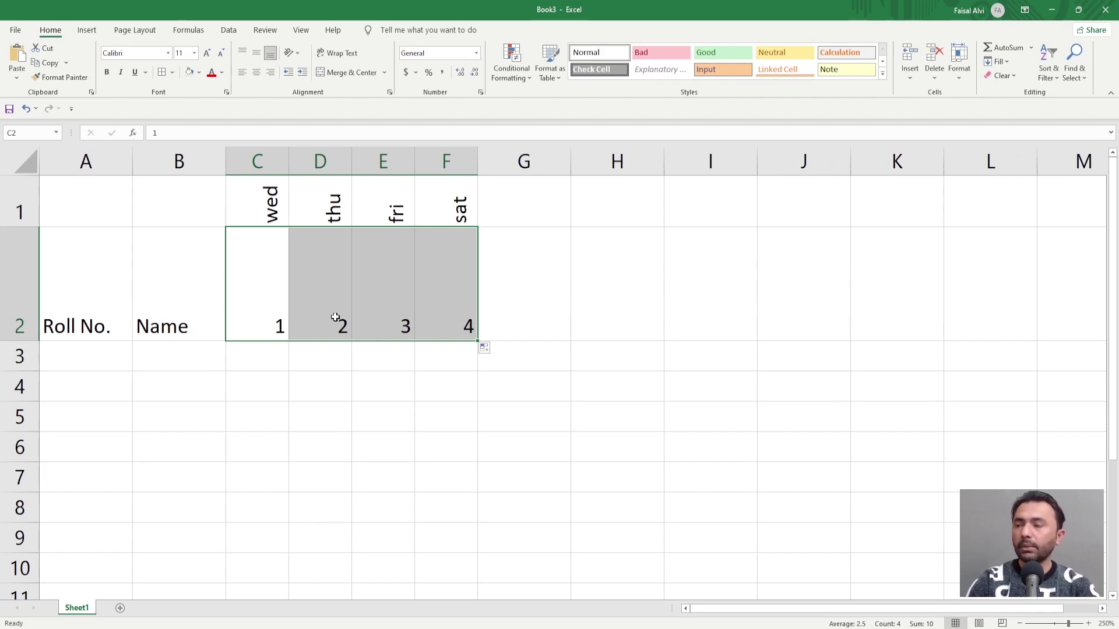
Refill the weekdays from C1 to F1, and extend both the weekday and day-number series from column C to column I
click(270, 219)
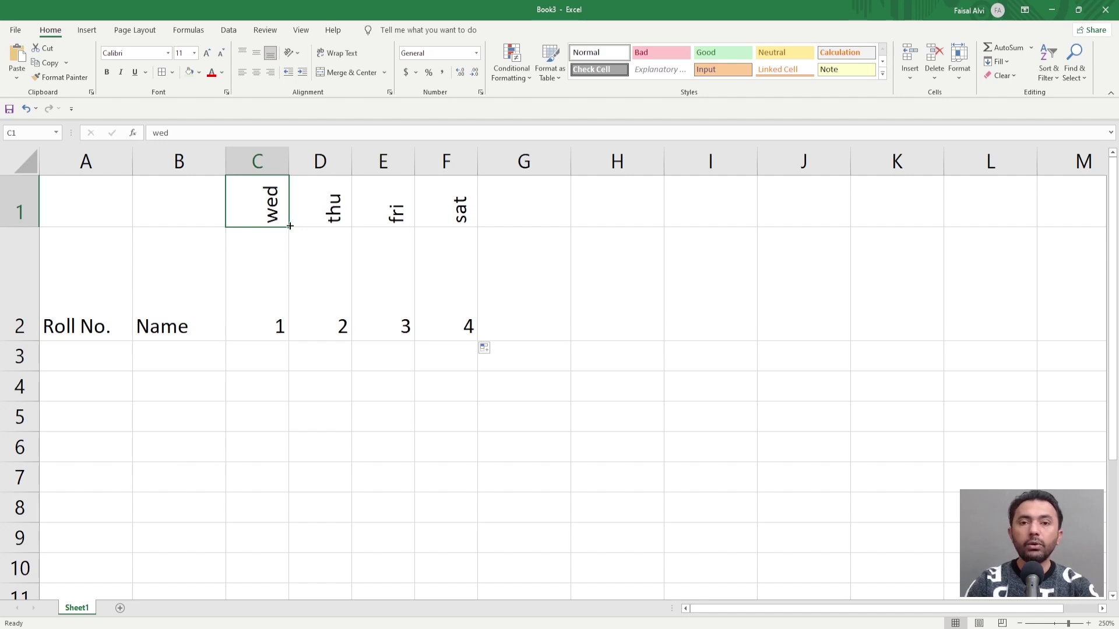
drag(288, 226, 458, 233)
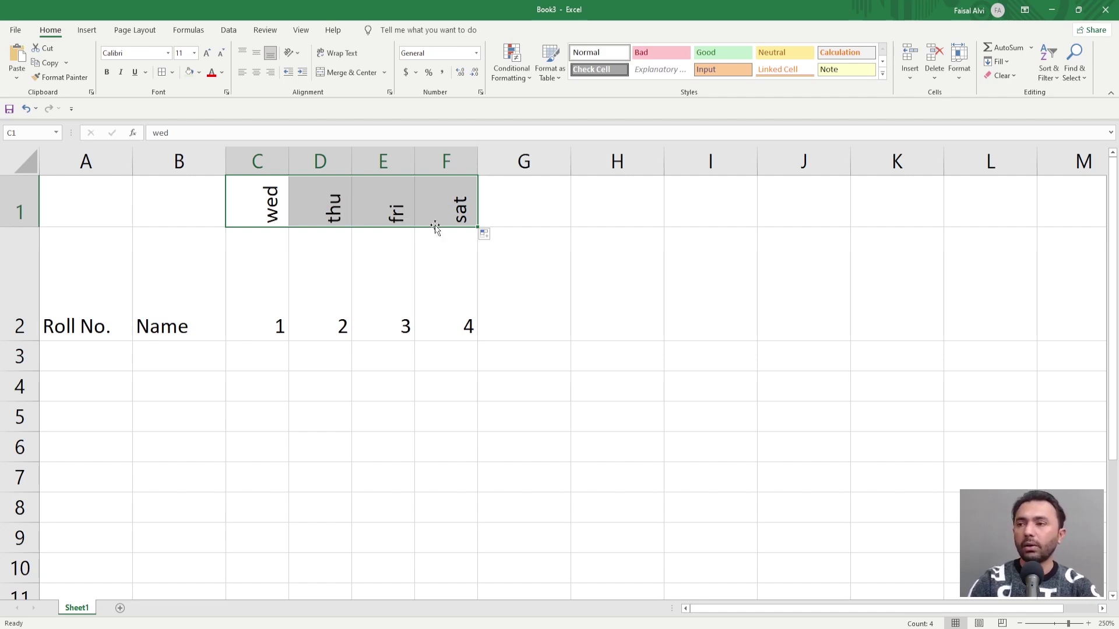
drag(266, 205, 265, 286)
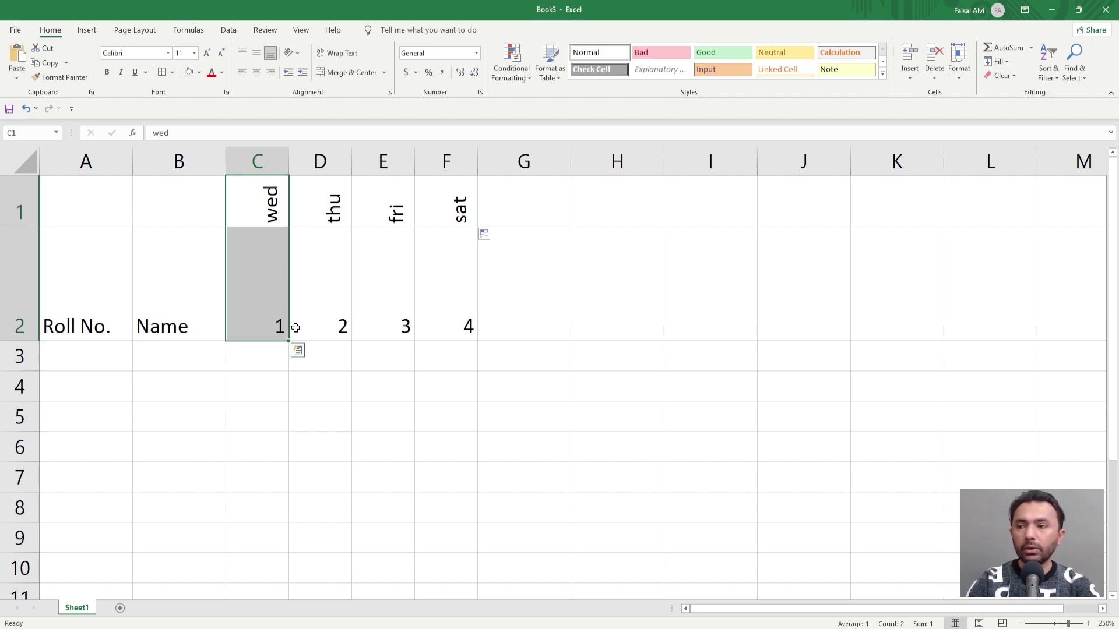
drag(288, 342, 741, 335)
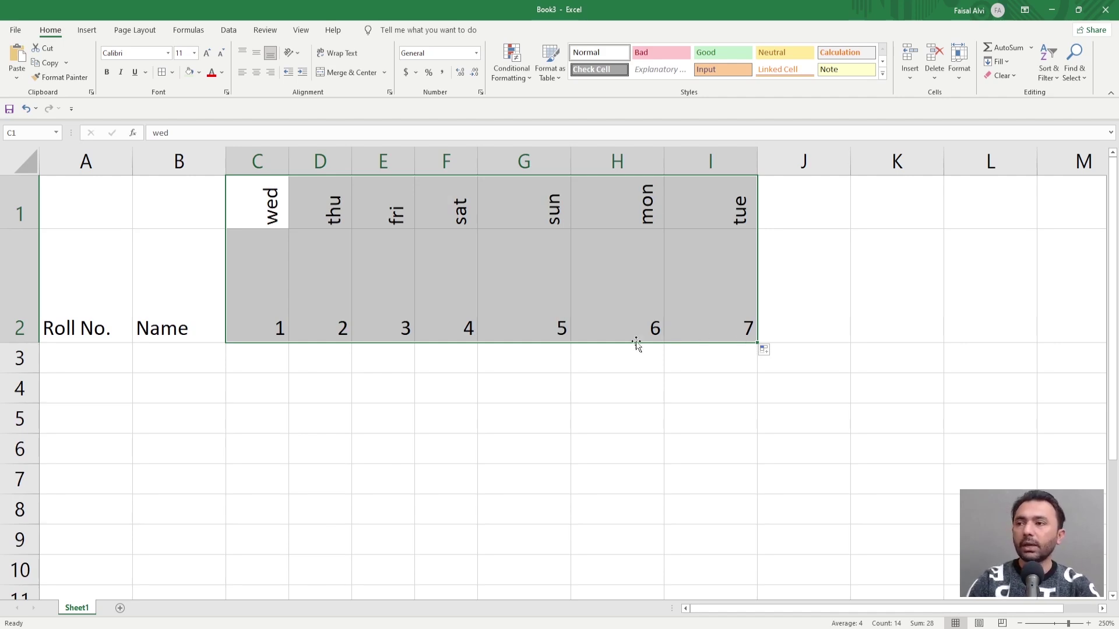
Narrow columns C to I to one equal compact width that fits the weekday labels and day numbers
ctrl+scroll(560, 324, down, 2)
ctrl+scroll(560, 324, down, 2)
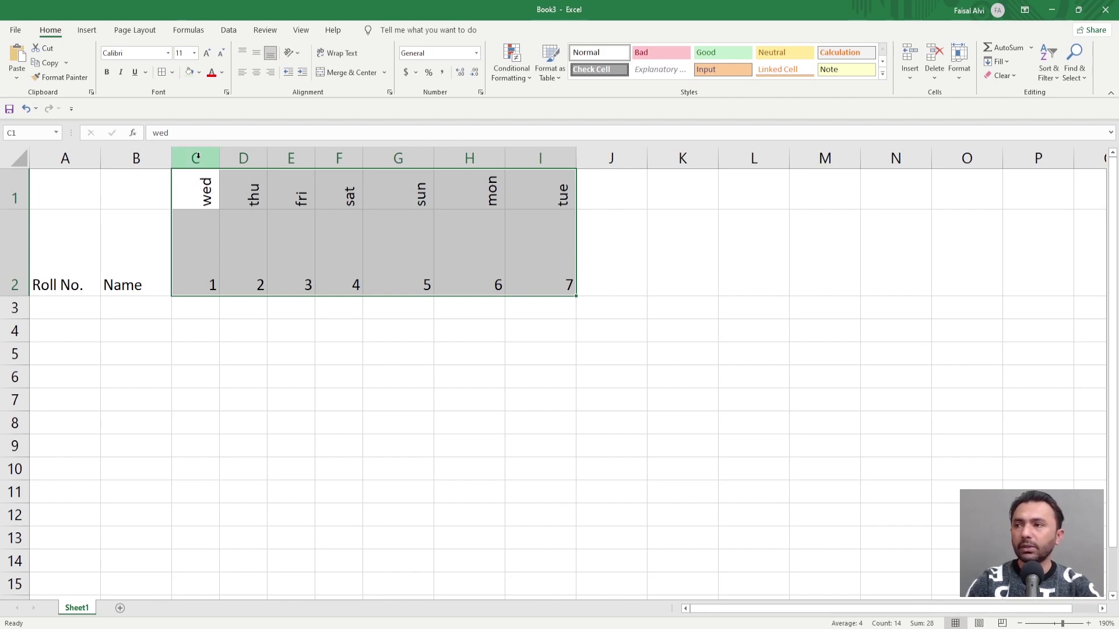
drag(198, 158, 539, 158)
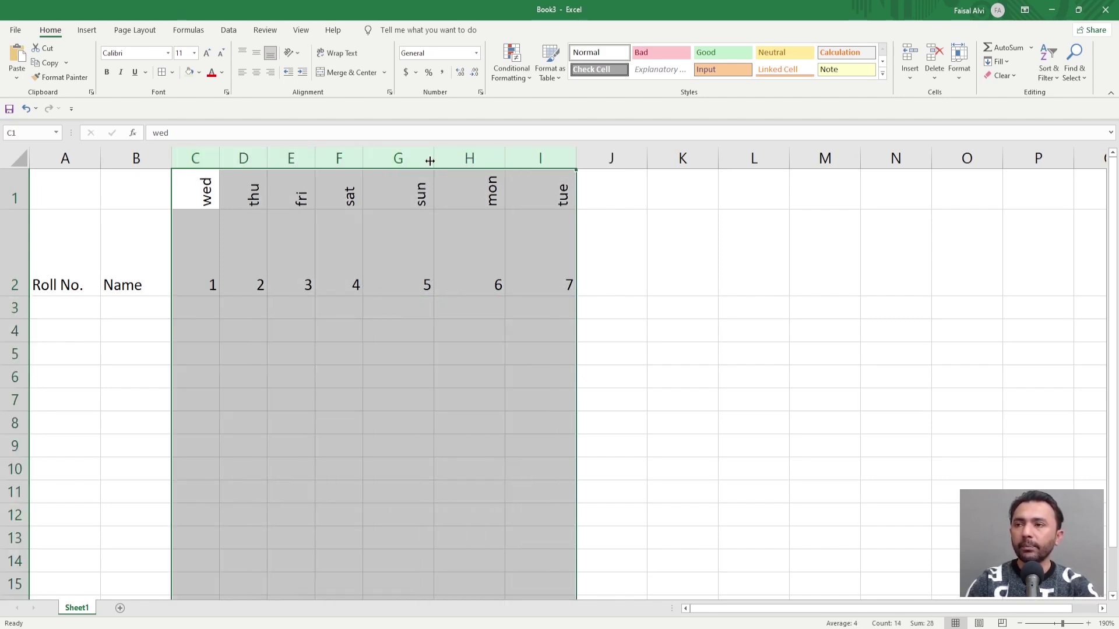
drag(434, 158, 383, 161)
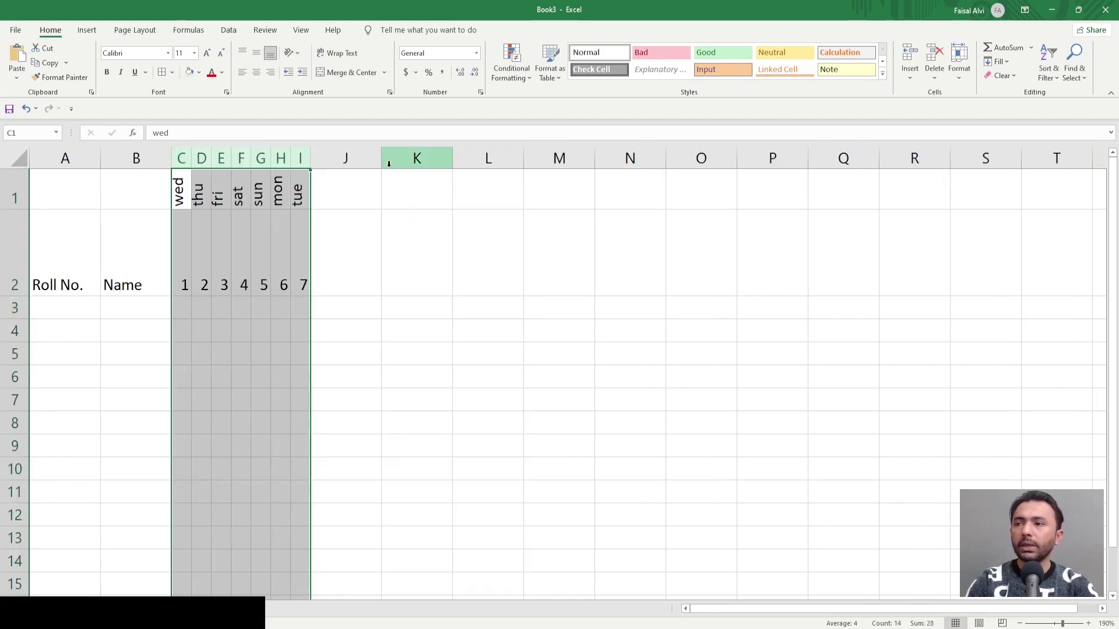
key(ctrl+z)
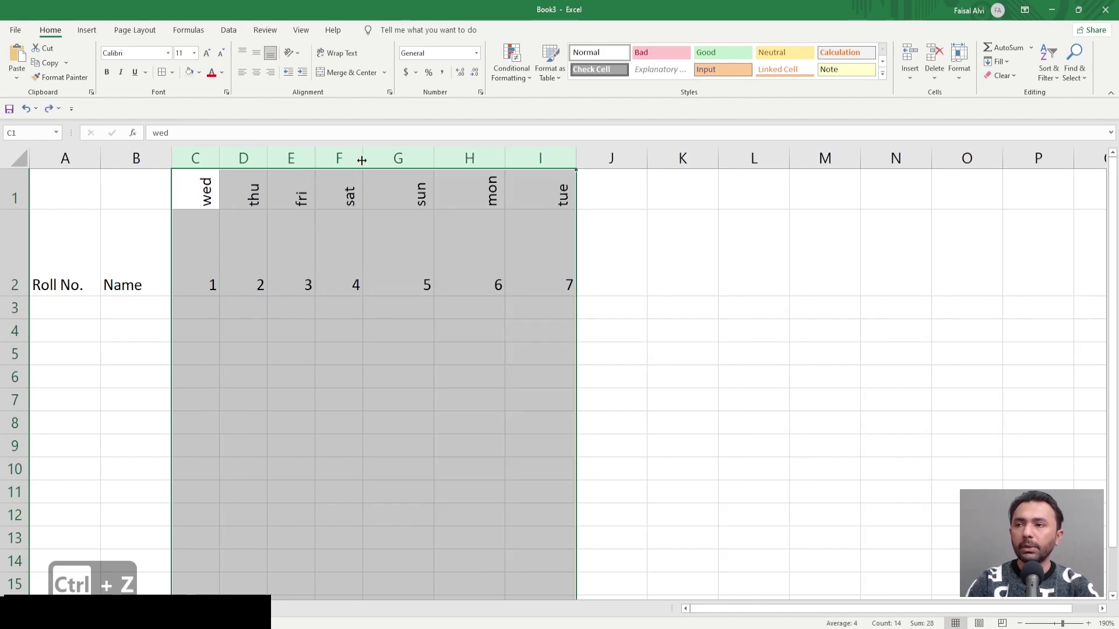
key(alt+2)
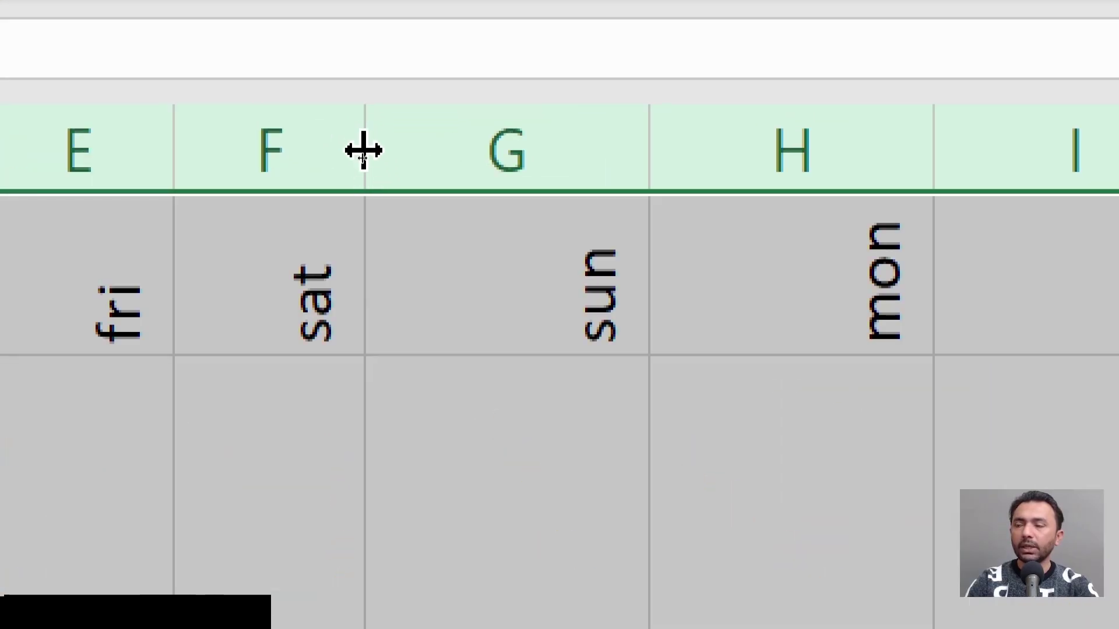
drag(360, 152, 288, 157)
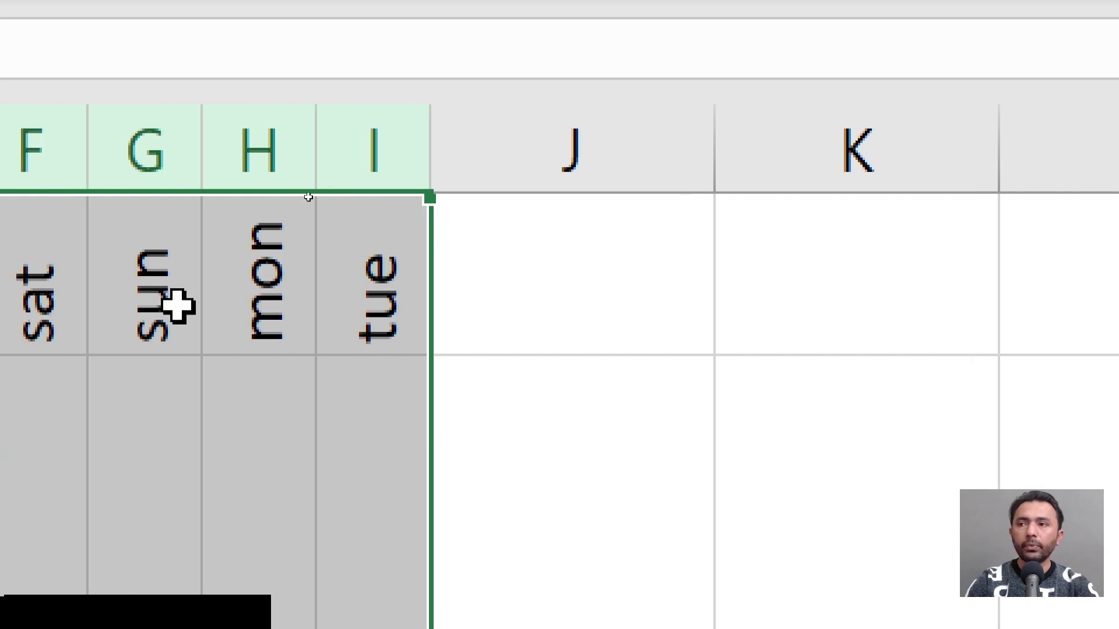
key(alt+2)
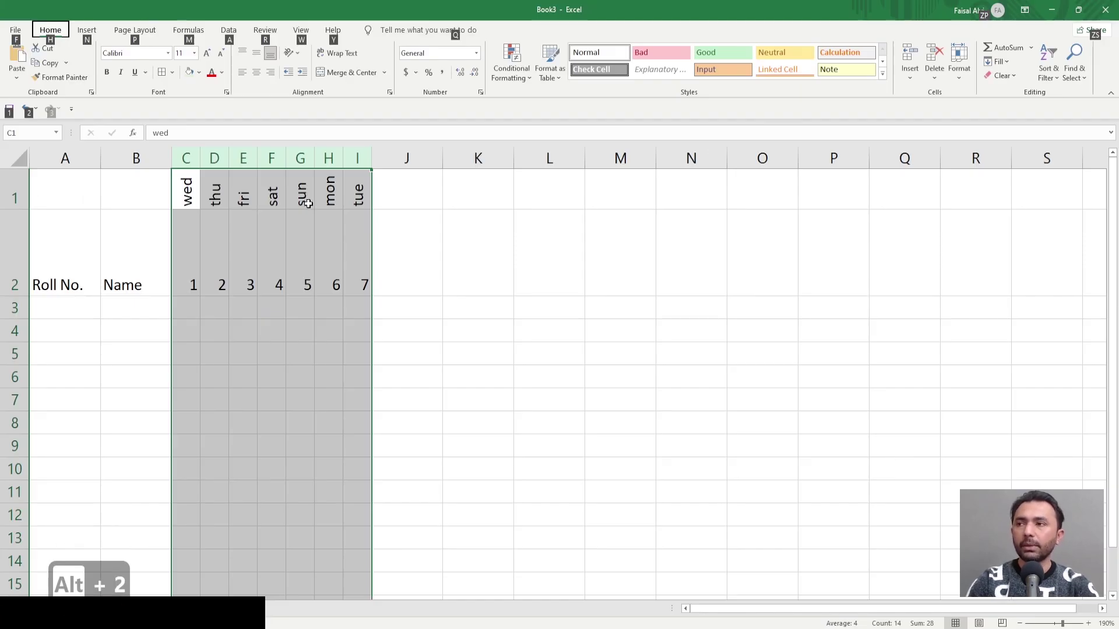
drag(308, 203, 300, 230)
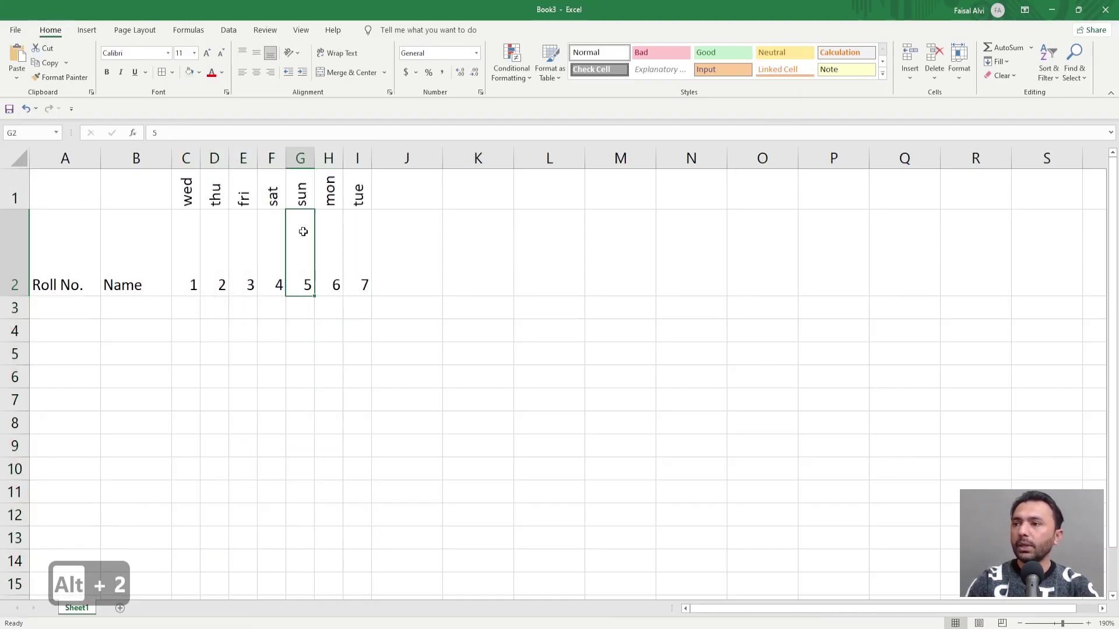
Extend the weekday and day-number series from column I to day 17 in column S, and narrow columns J to S to match
drag(357, 191, 1053, 299)
drag(1046, 158, 376, 169)
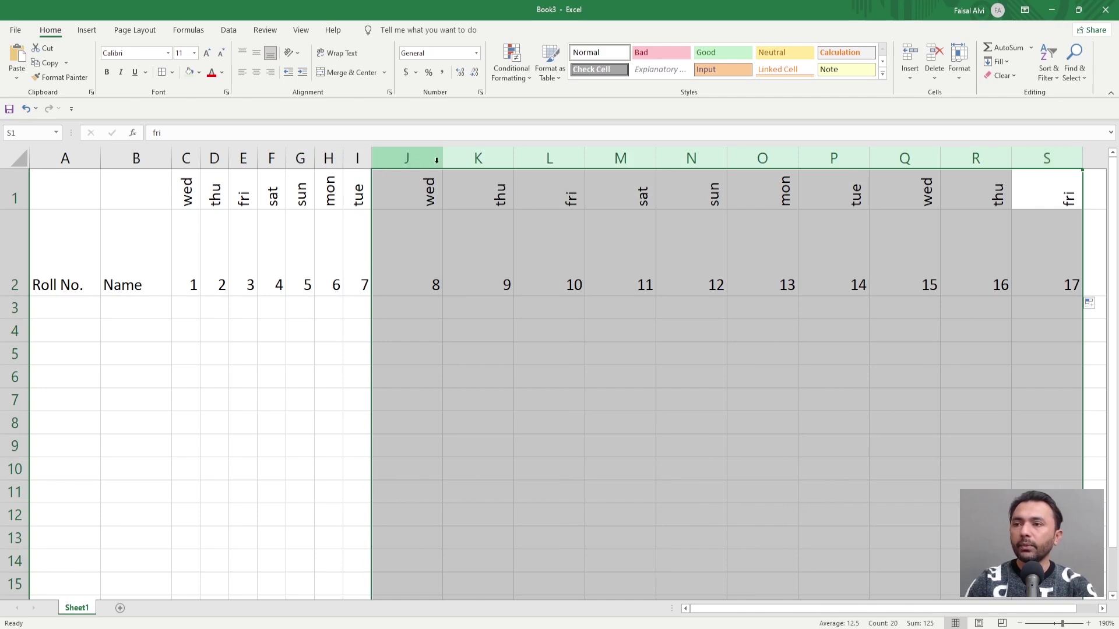
drag(443, 160, 400, 160)
click(641, 262)
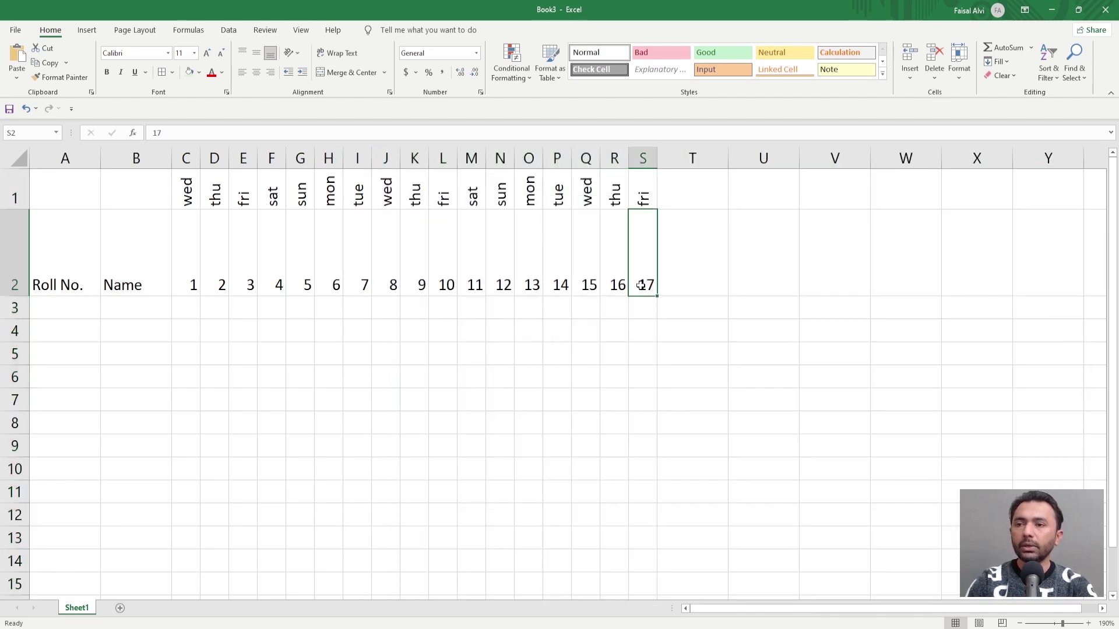
Extend the weekday and day-number series from column S to day 25 in column AA, and narrow columns T to AA to match
drag(648, 196, 528, 157)
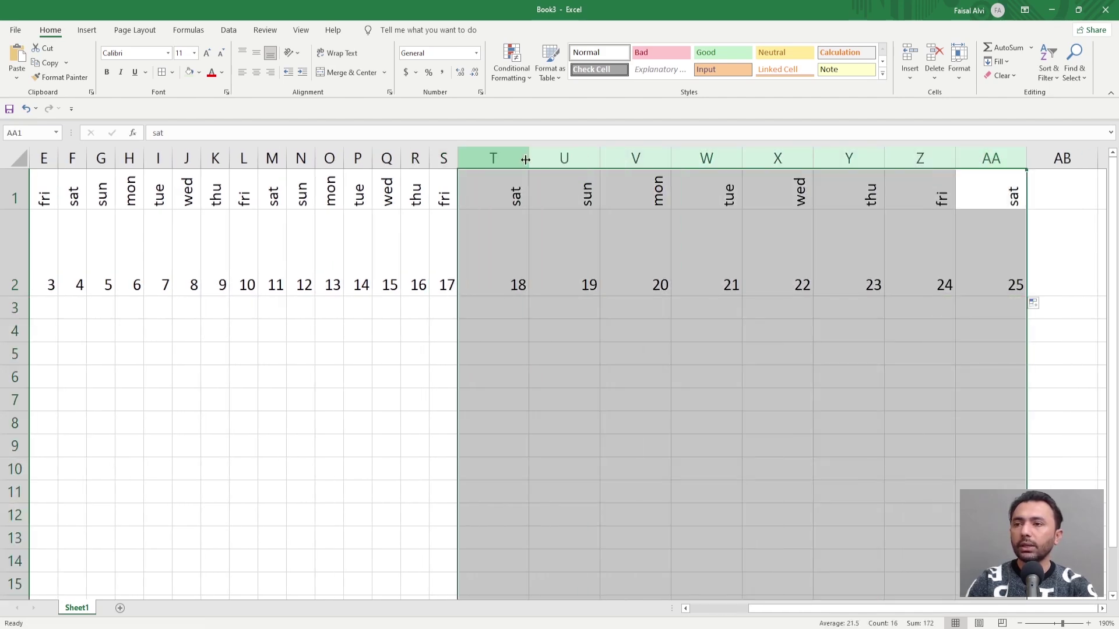
double_click(529, 157)
drag(475, 194, 583, 243)
Extend the weekday and day-number series to day 31 in column AG, narrow columns AB to AG, and return to A2
drag(675, 178, 672, 257)
drag(686, 296, 1077, 294)
drag(1082, 292, 1081, 291)
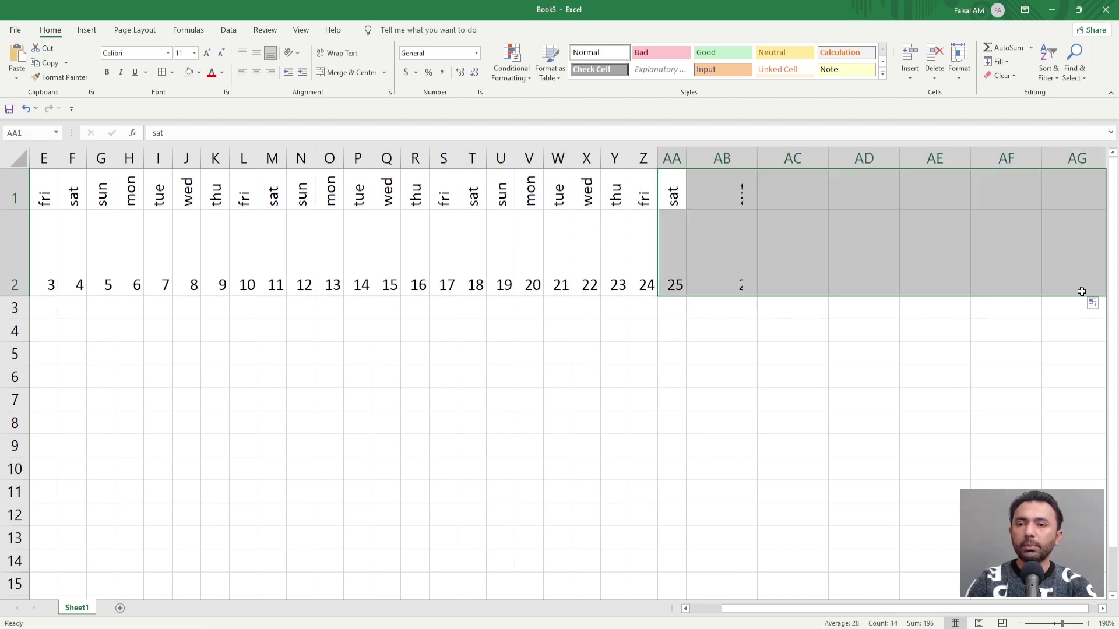
drag(1067, 156, 689, 156)
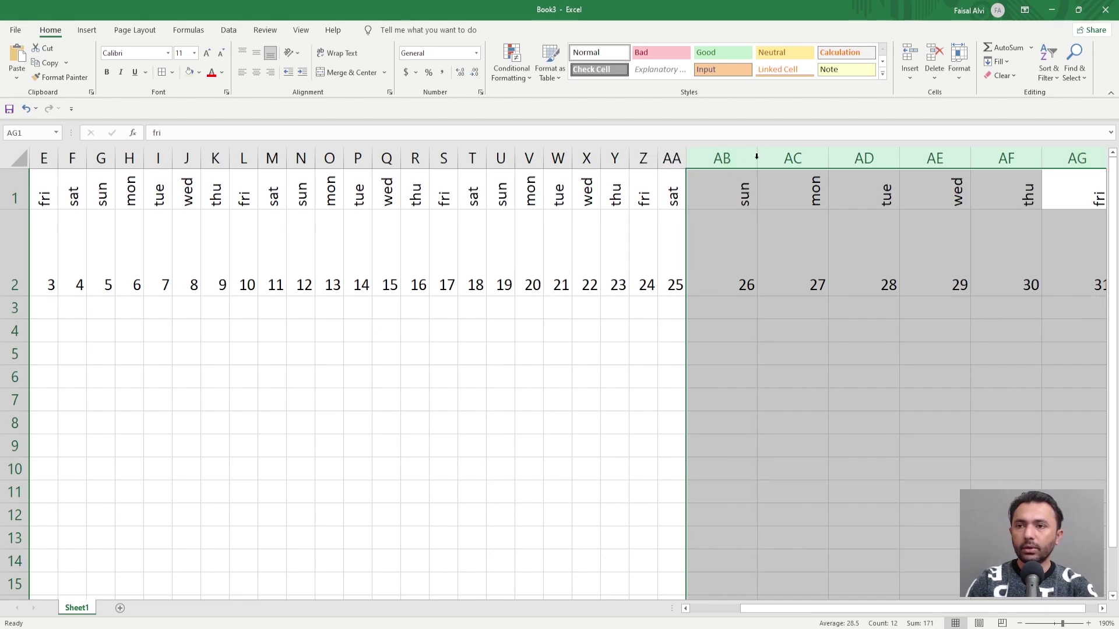
double_click(757, 158)
click(420, 229)
key(ctrl+Left)
key(ctrl+Left)
key(ctrl+Left)
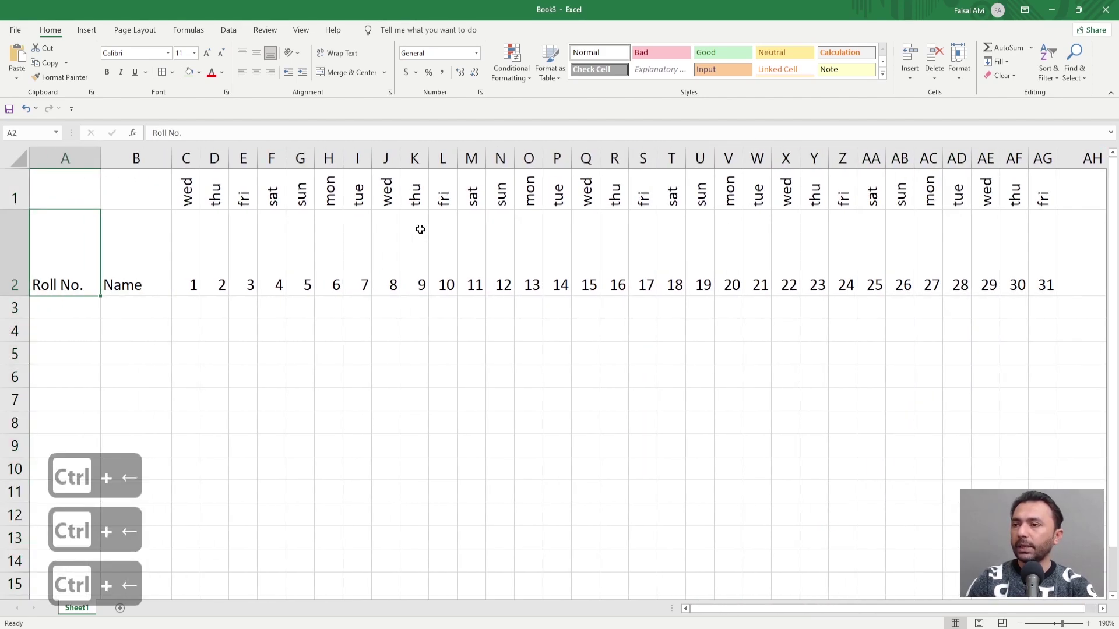
scroll(225, 304, down, 3)
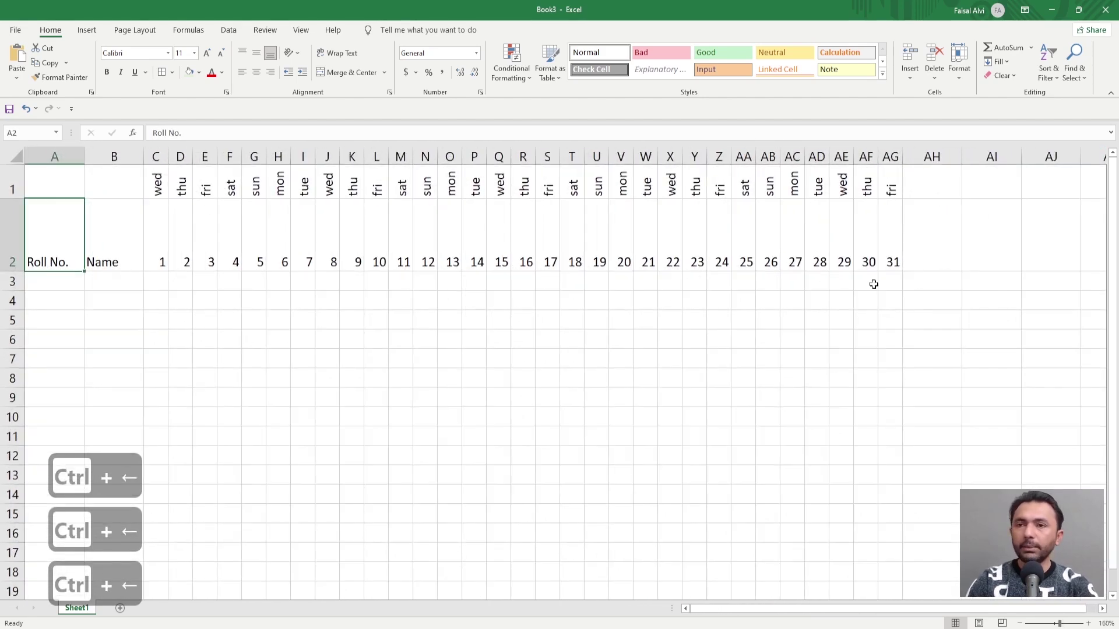
click(935, 240)
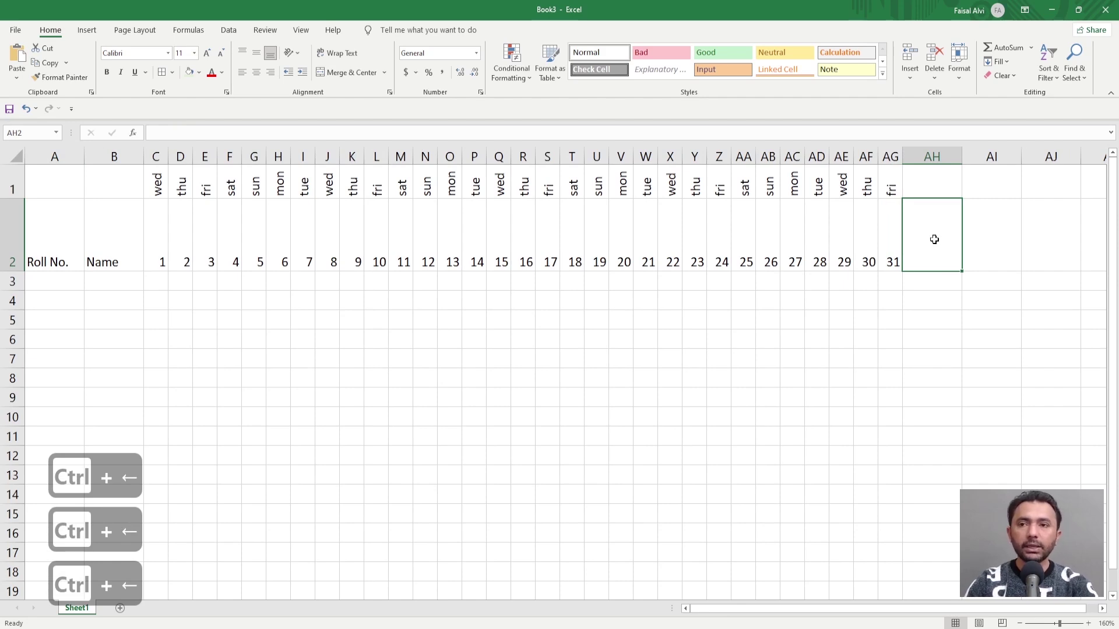
click(929, 156)
click(989, 156)
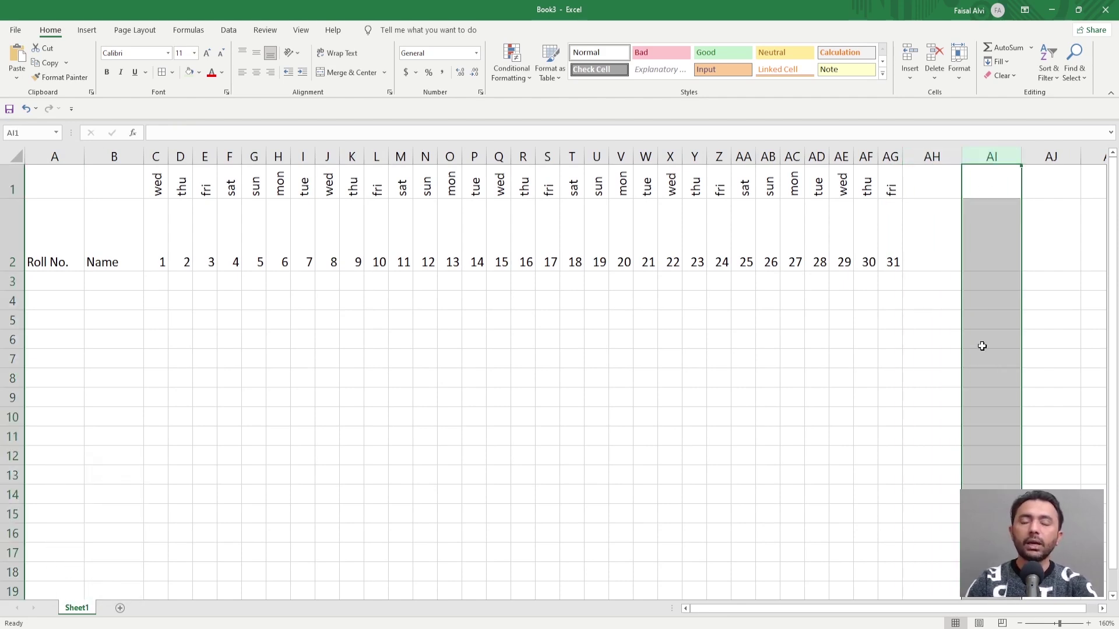
click(1049, 156)
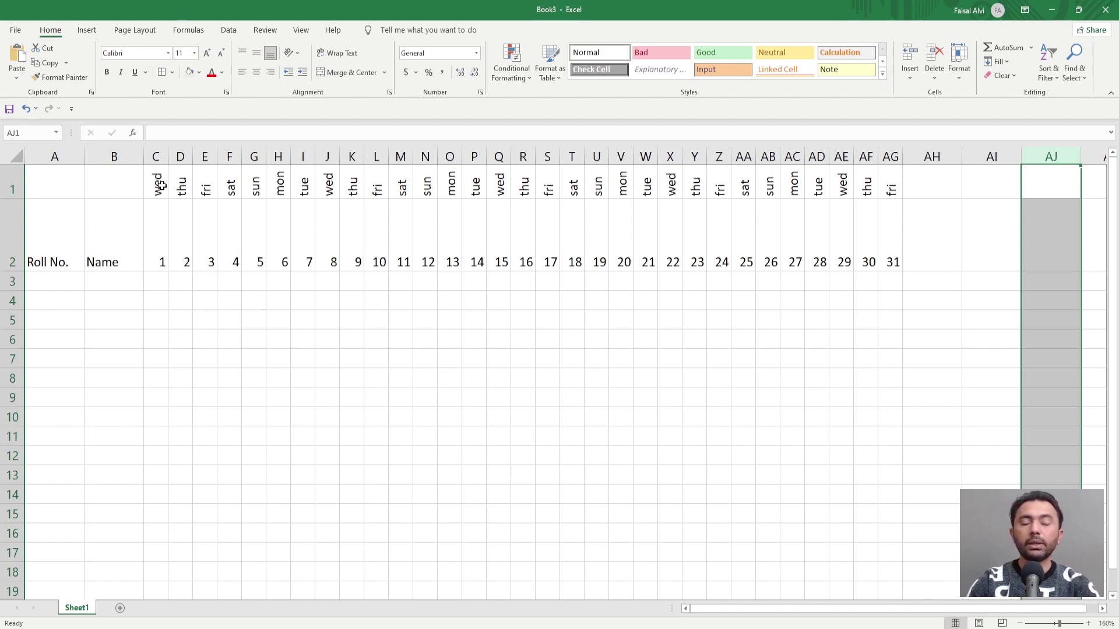
Insert three blank columns between the Name column and the first day column
click(158, 261)
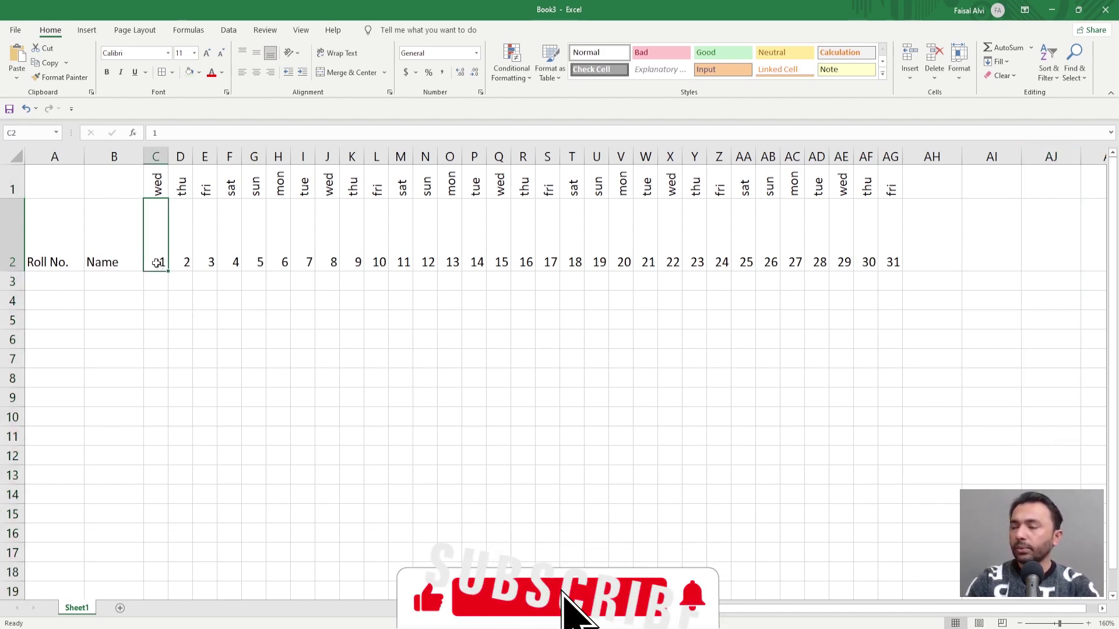
right_click(155, 157)
click(181, 253)
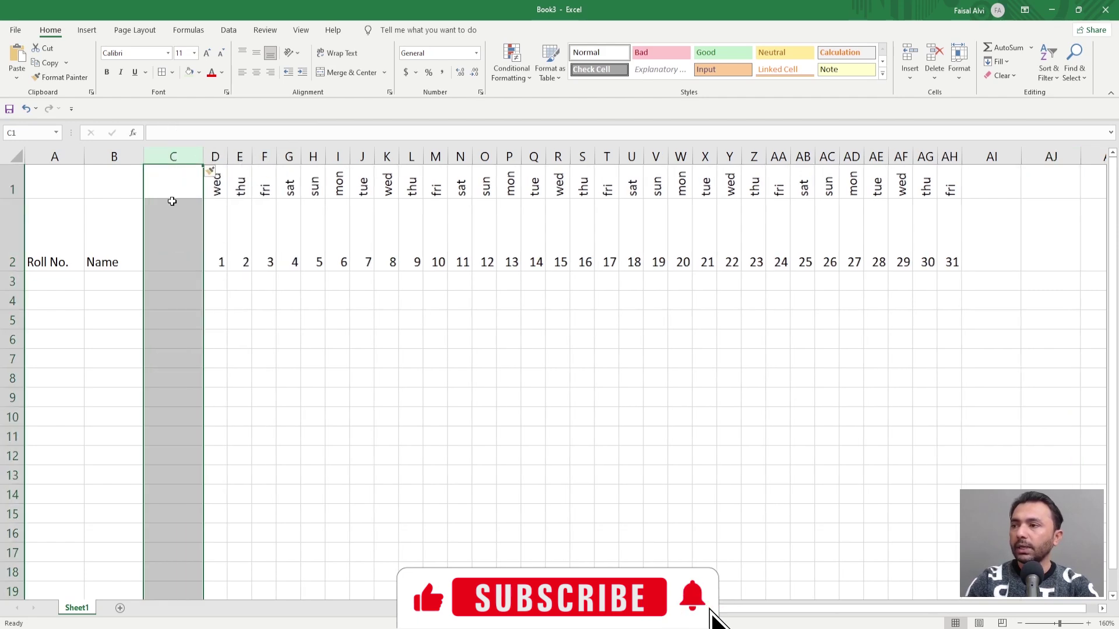
right_click(172, 157)
click(198, 255)
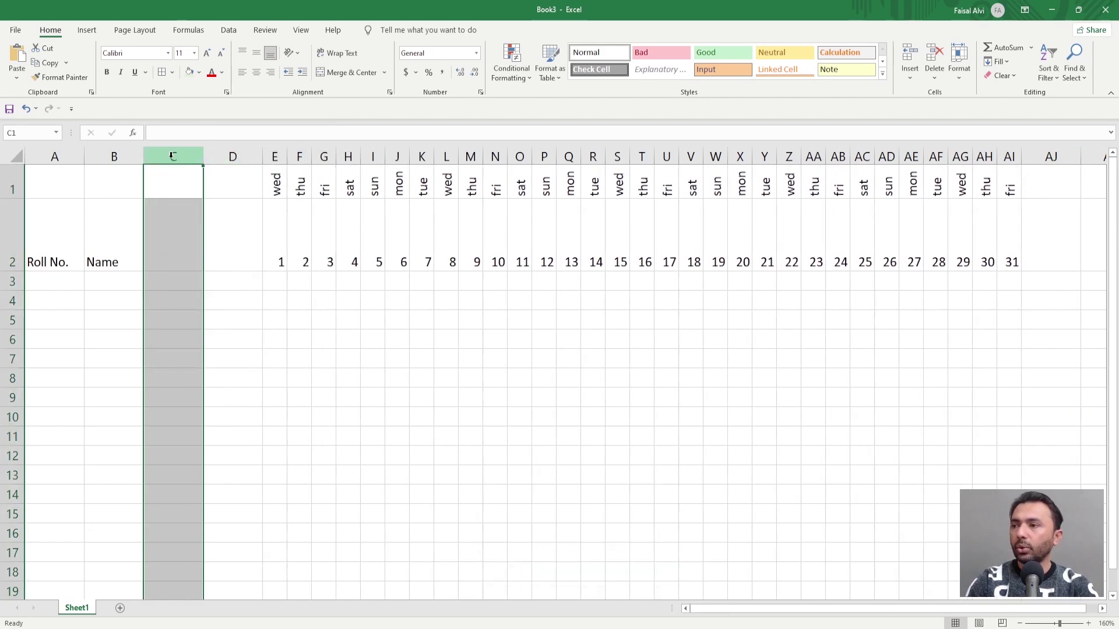
right_click(172, 157)
click(204, 257)
click(191, 246)
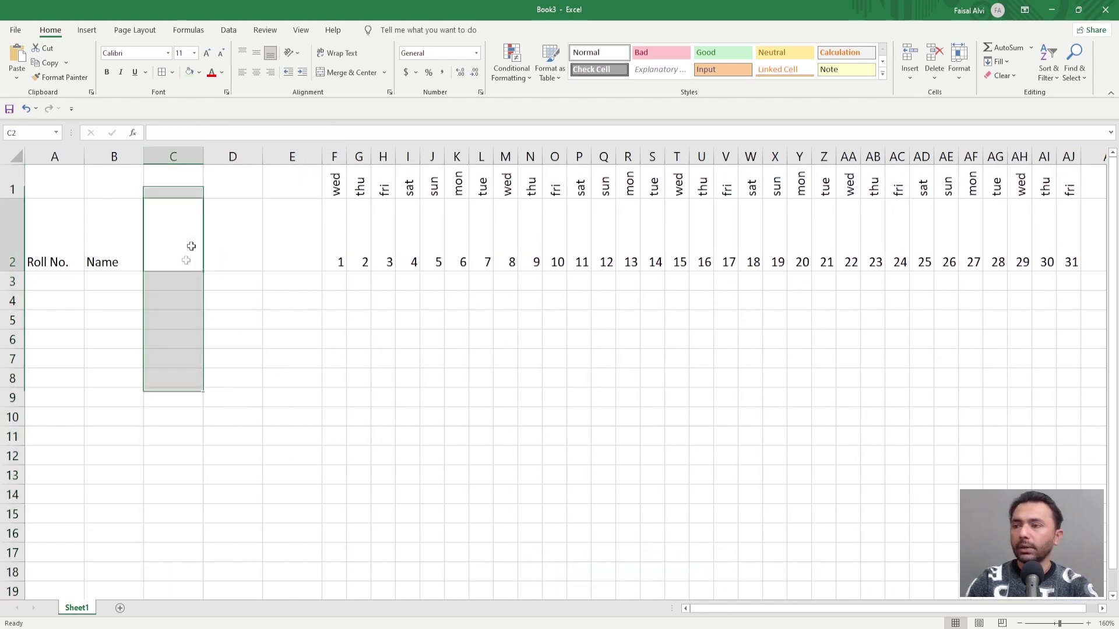
Enter the headings pre, abs and leav in C2 to E2, and narrow columns C to E to an equal width
click(185, 260)
text(pre)
key(Tab)
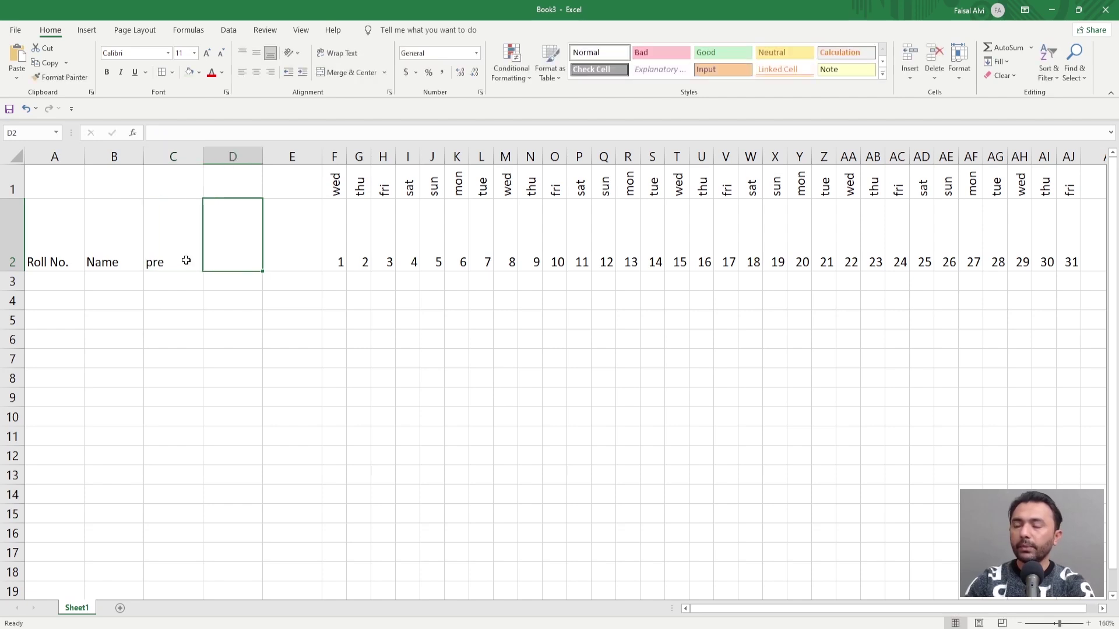
text(abs)
key(Tab)
text(leav)
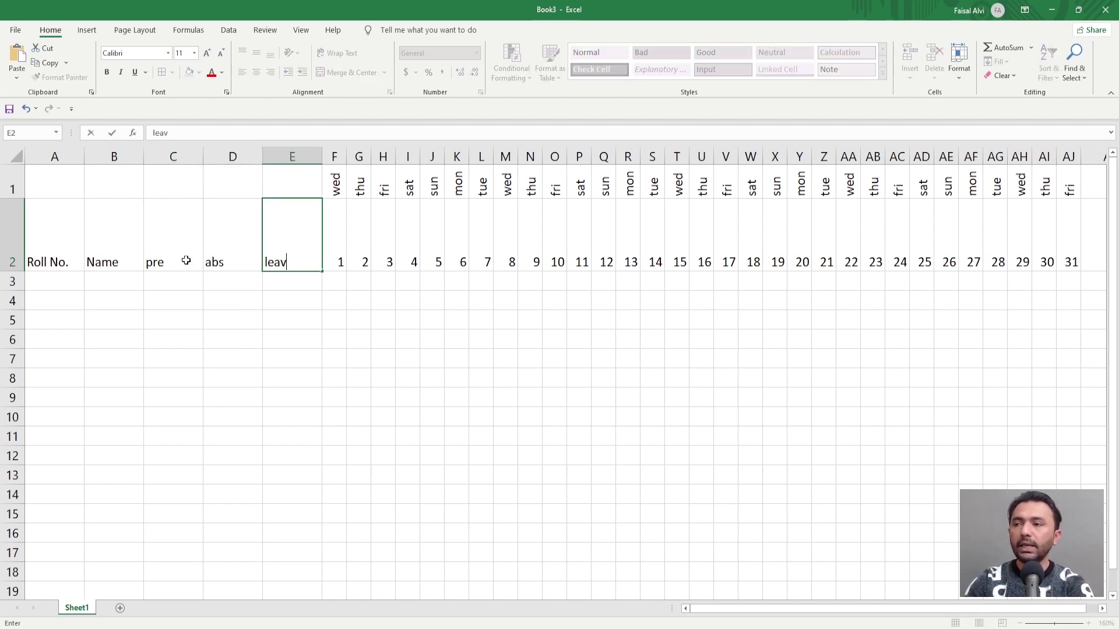
key(Return)
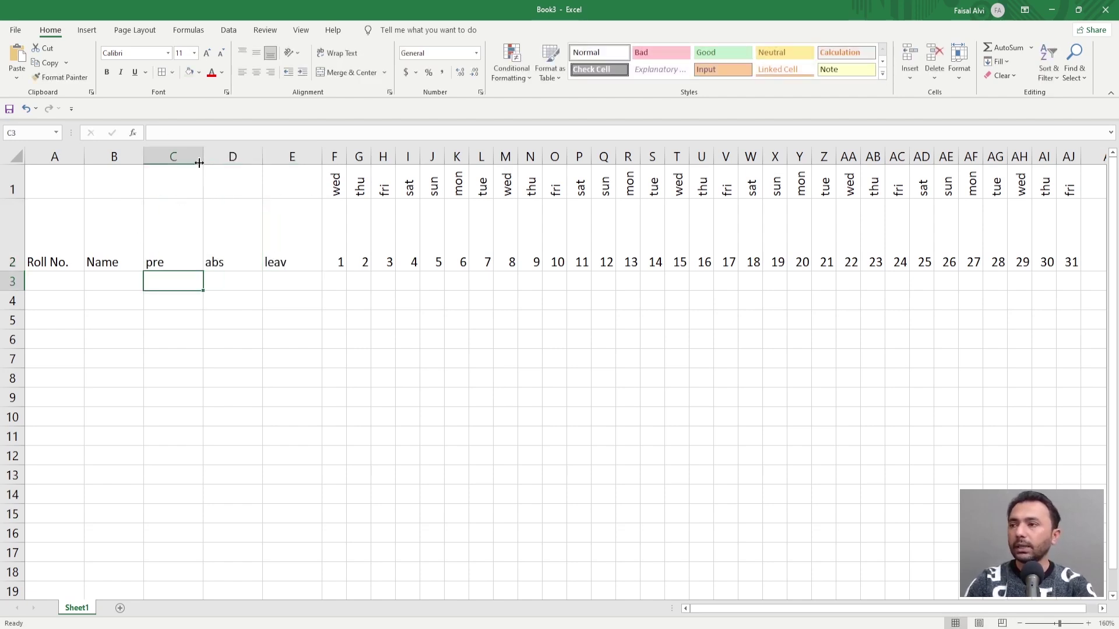
drag(199, 162, 241, 155)
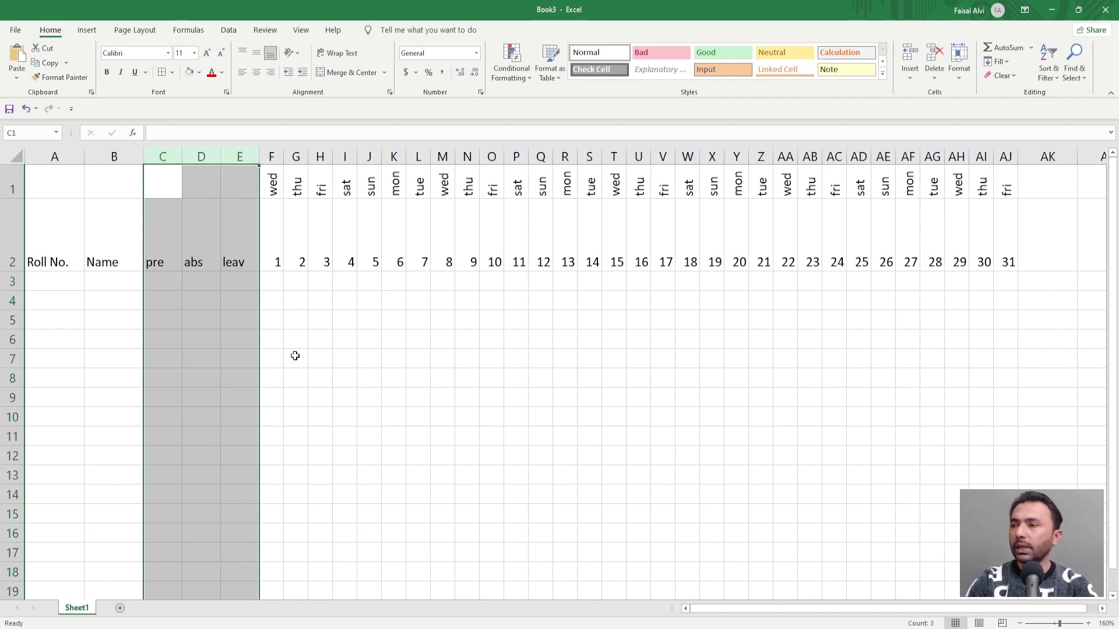
Enter roll number 1 in A3 and fill it down as a series to 13 in A15
click(50, 282)
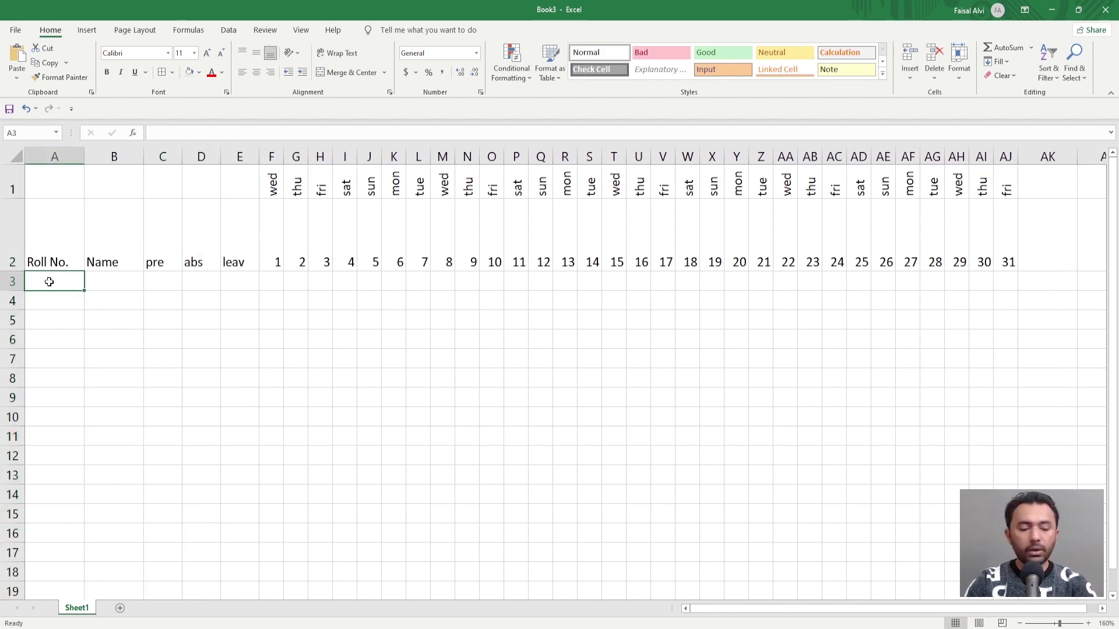
text(1)
key(Return)
click(49, 282)
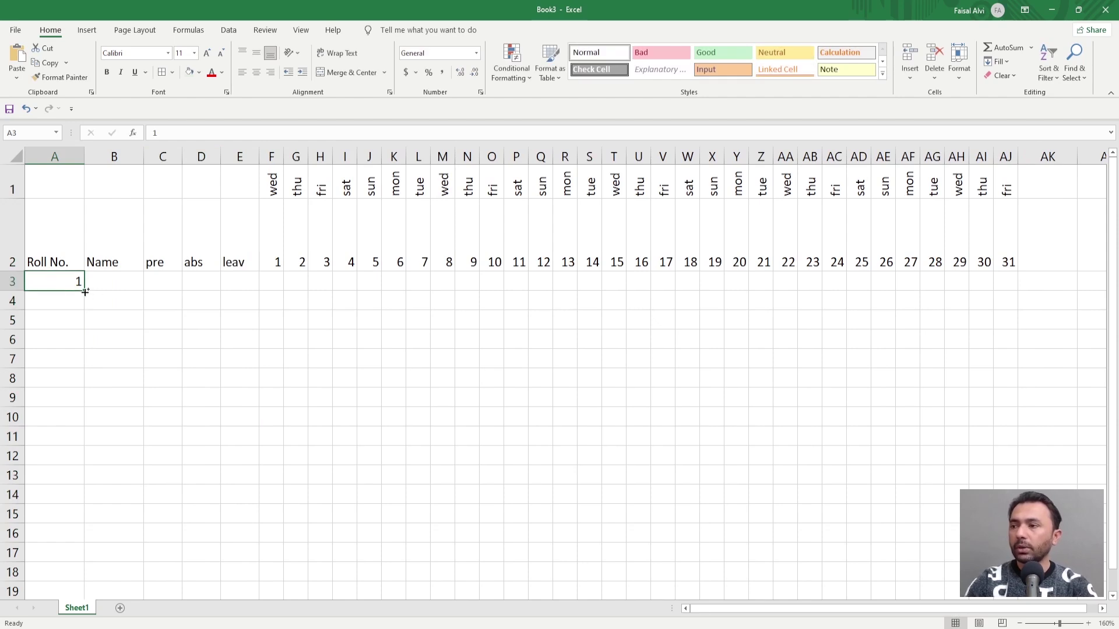
drag(85, 292, 86, 519)
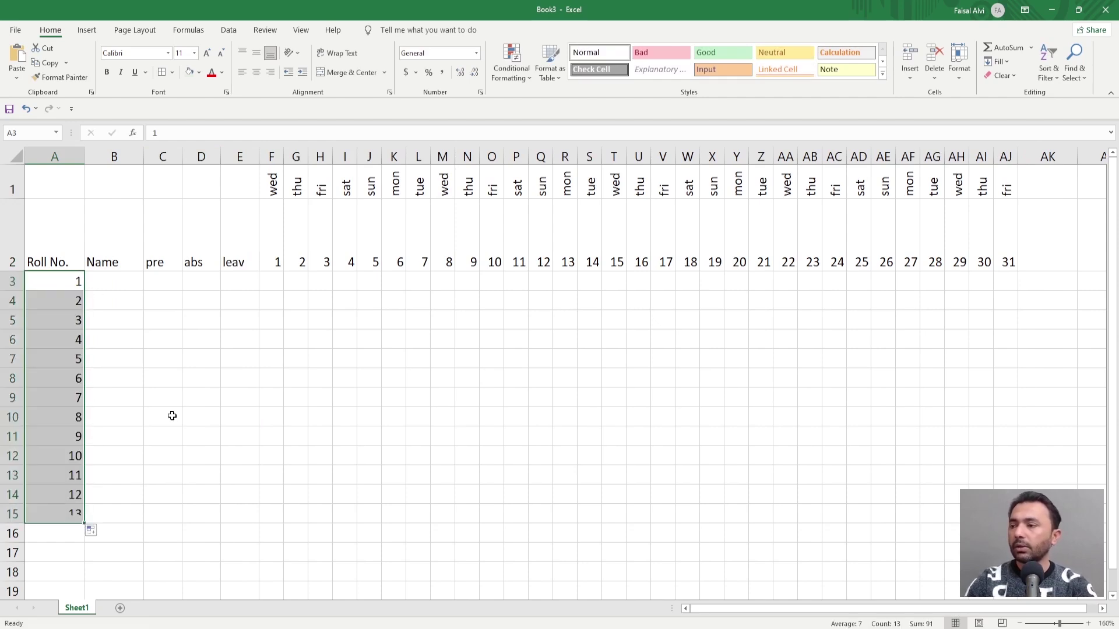
Enter nine student first names in the Name column from B3 to B11
click(111, 281)
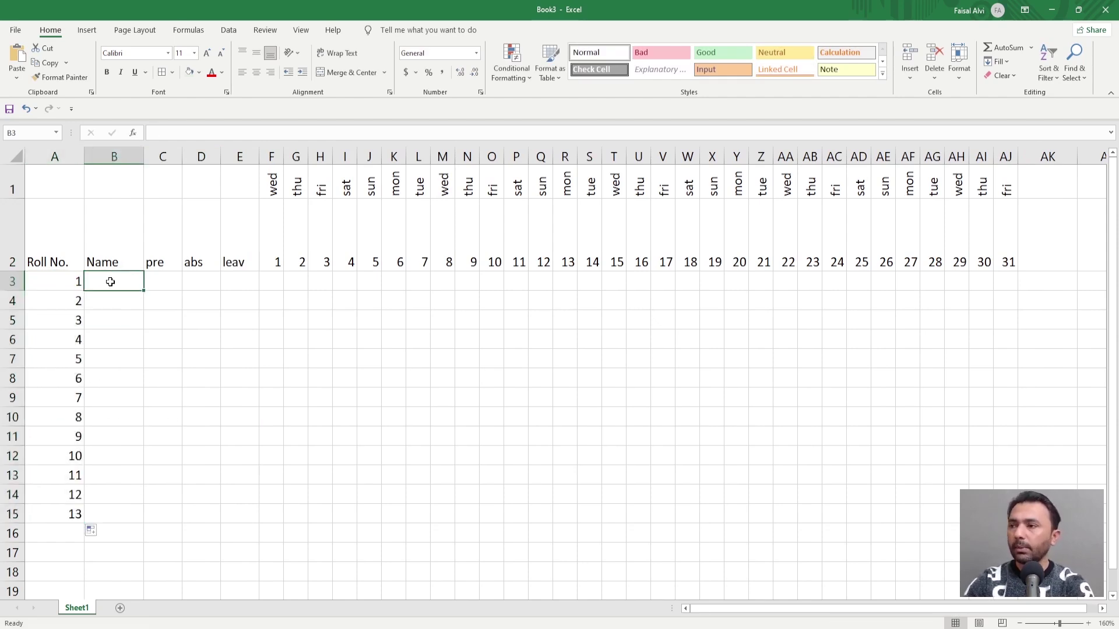
text(Faisal Adeel Babar Yasir Muzamal Abdullah Alveera )
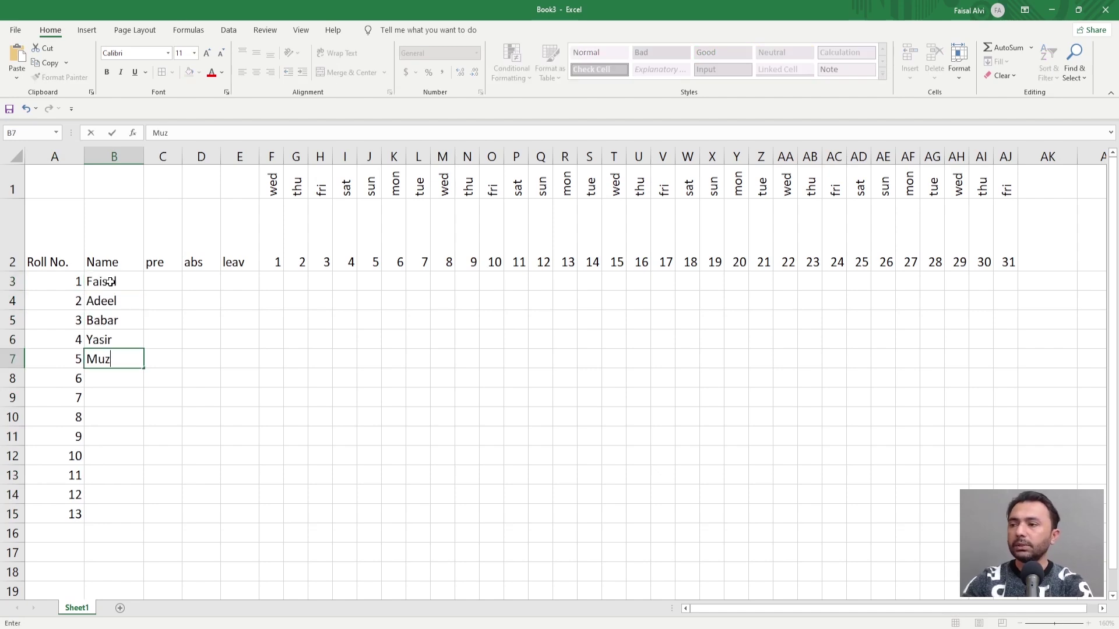
text(Samara)
key(Return)
text(Ahmad)
key(Return)
Copy the first four names in B3 to B6 into B12 to B15 to complete the list
drag(111, 281, 111, 348)
key(ctrl+c)
click(111, 456)
key(ctrl+v)
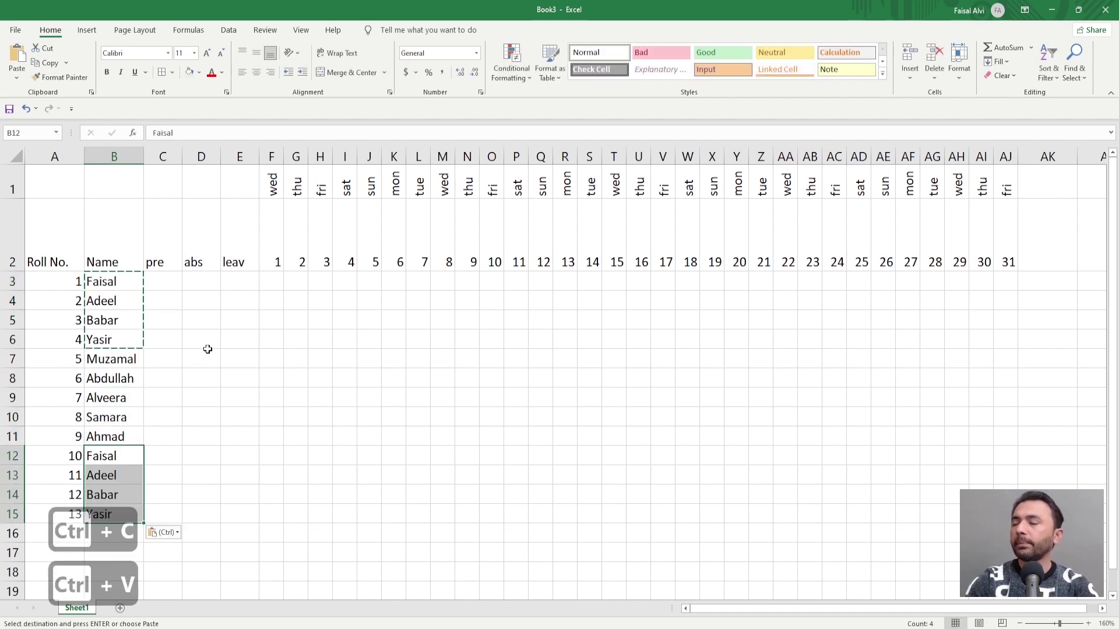
key(Escape)
click(170, 281)
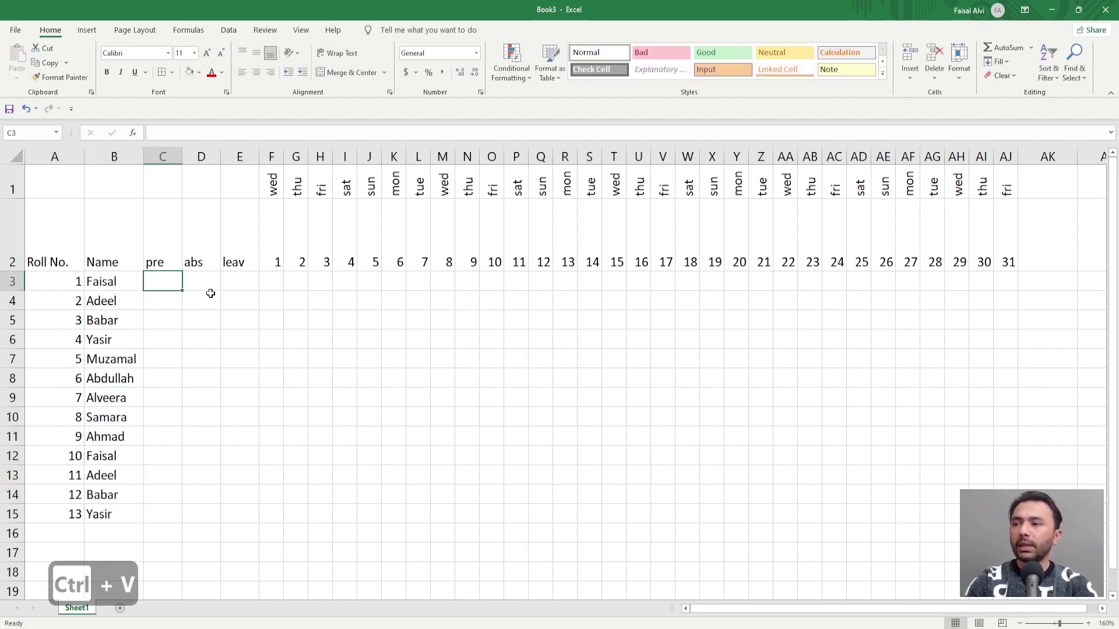
click(210, 291)
click(248, 280)
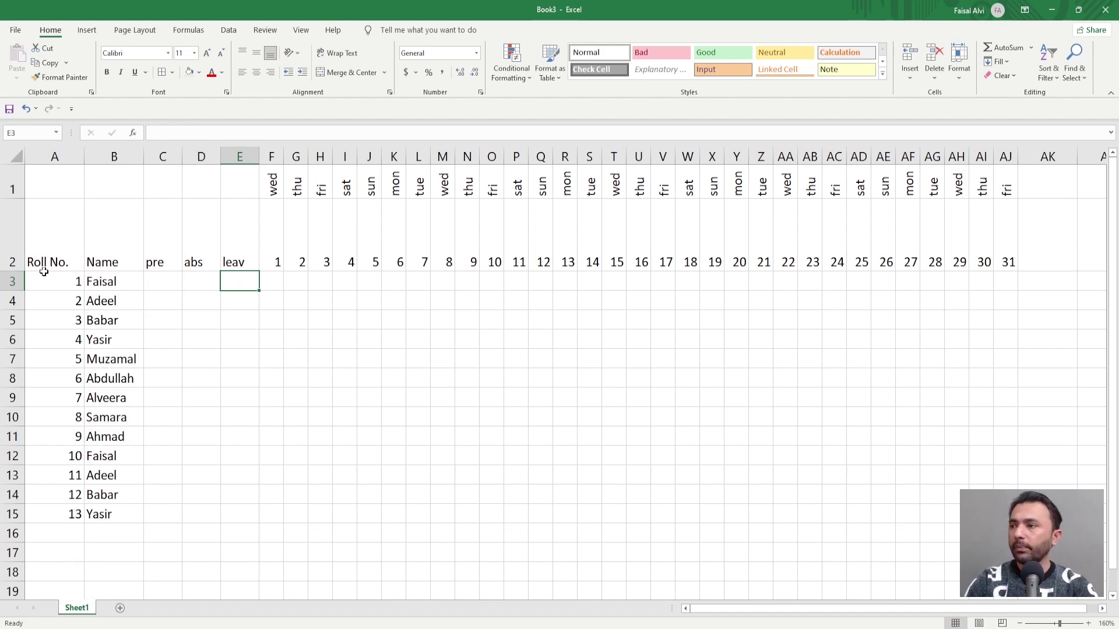
Reduce the height of header row 2 so it fits closely around the headings and day numbers
drag(15, 270, 17, 228)
ctrl+scroll(58, 249, up, 2)
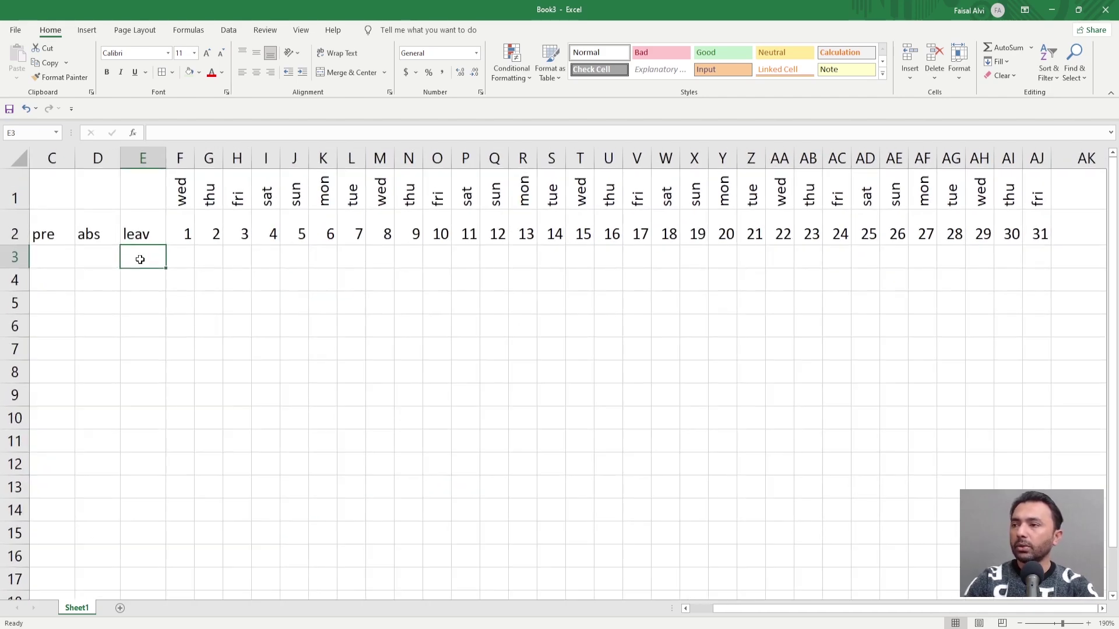
Check how the roll number and name columns stay in view while moving between the day columns at different zoom levels
key(Left)
key(Left)
key(Left)
key(Left)
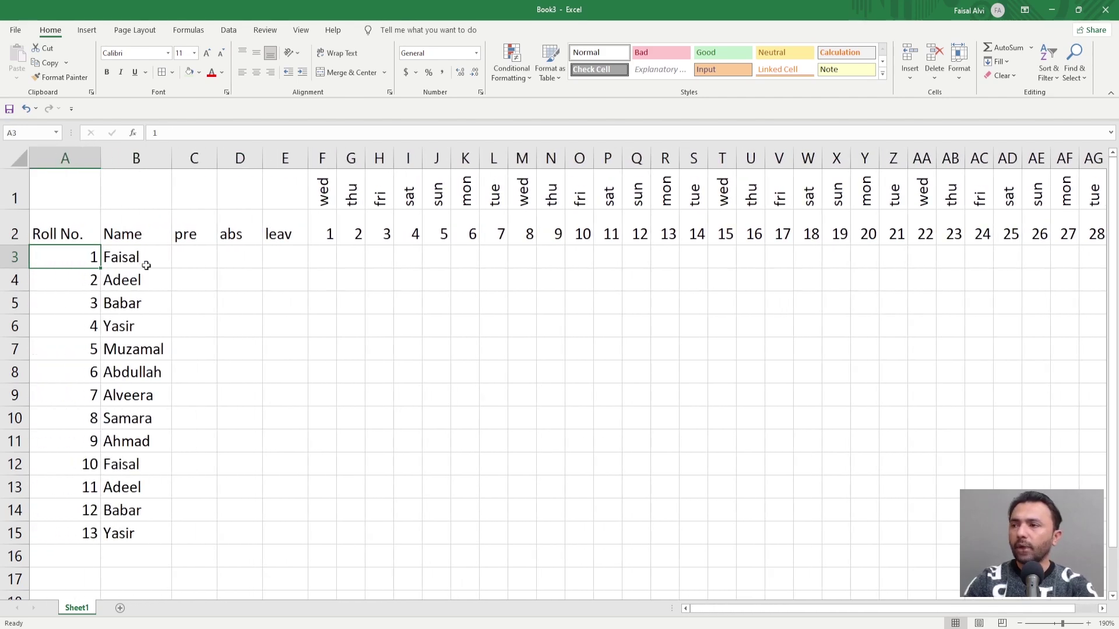
ctrl+scroll(146, 266, down, 2)
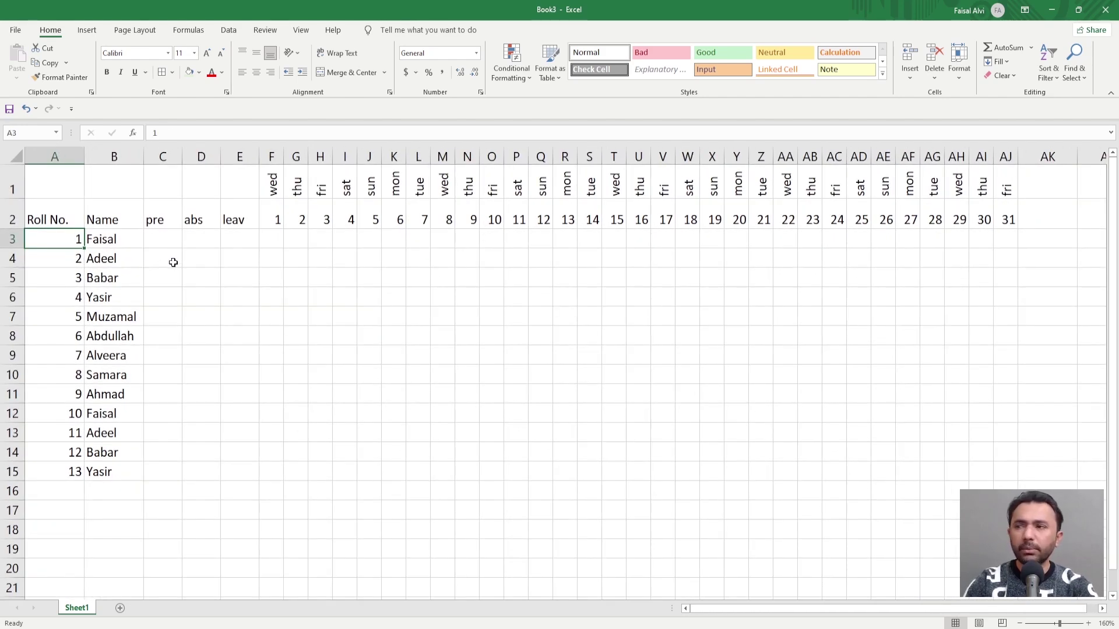
click(544, 255)
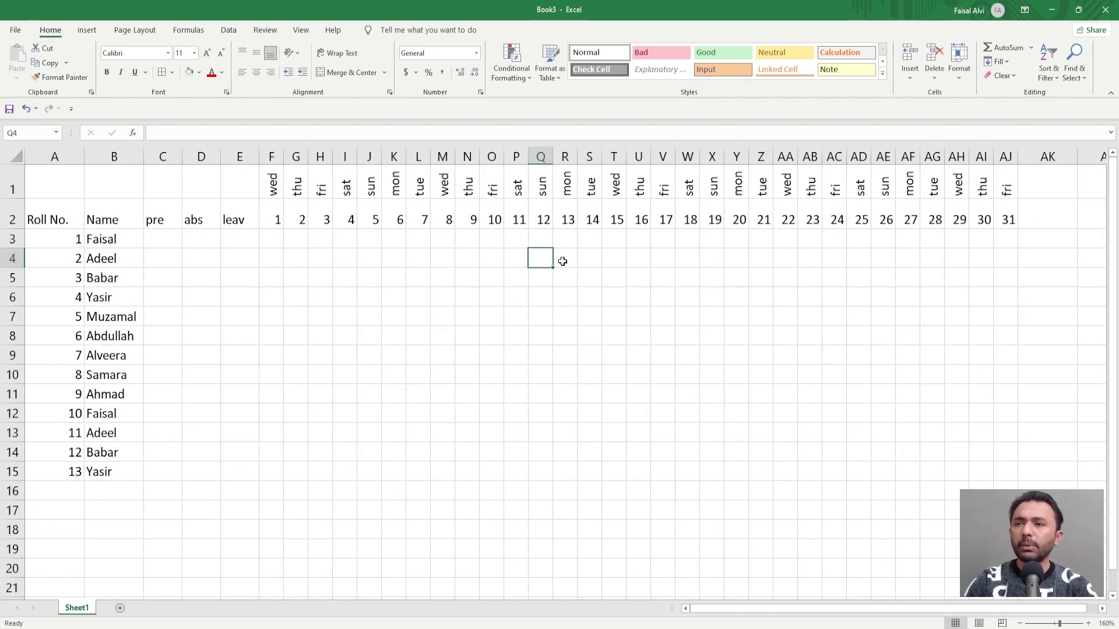
ctrl+scroll(590, 280, up, 6)
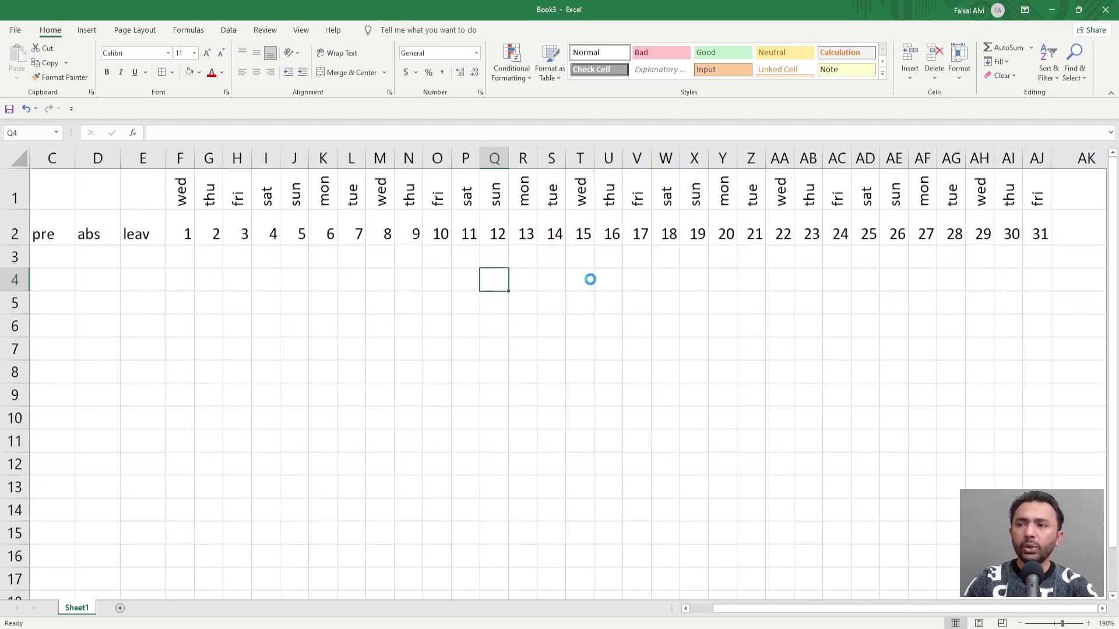
scroll(590, 280, up, 1)
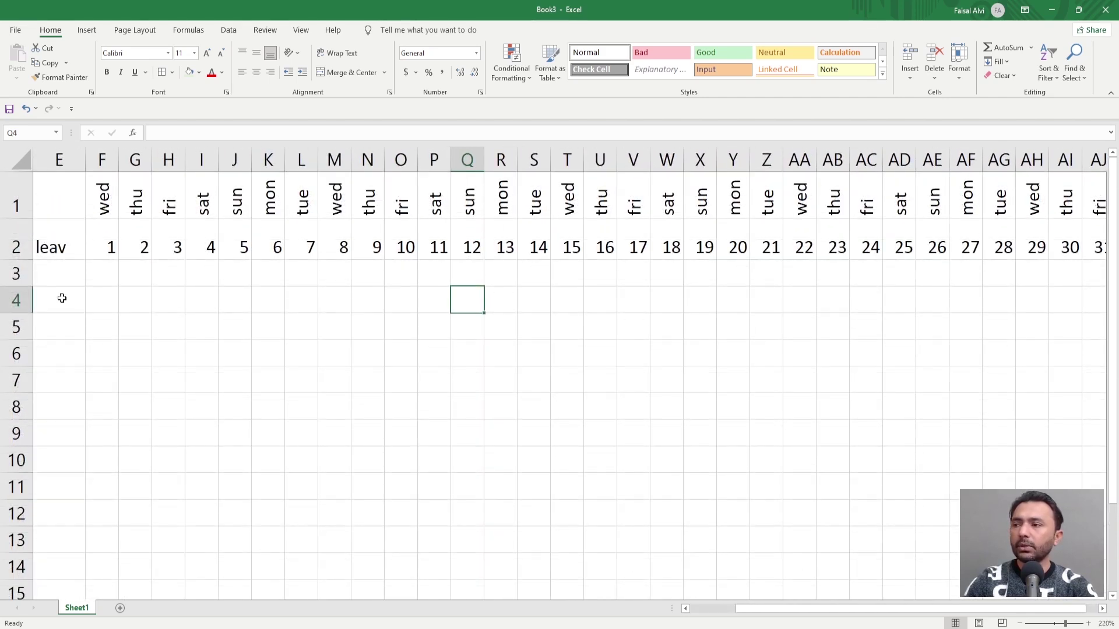
click(11, 299)
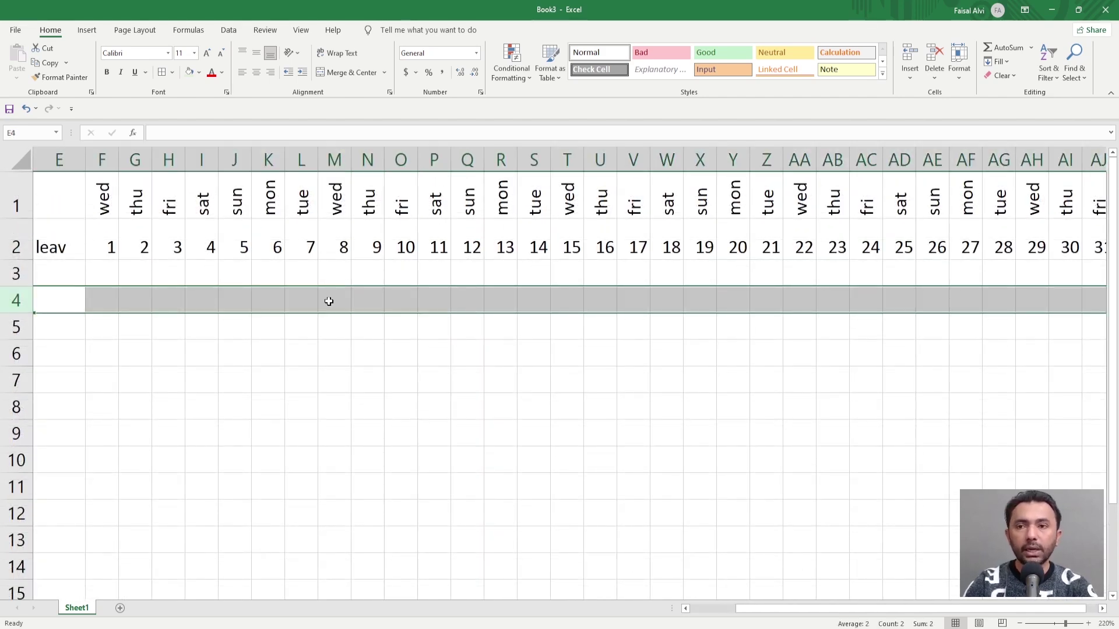
click(401, 301)
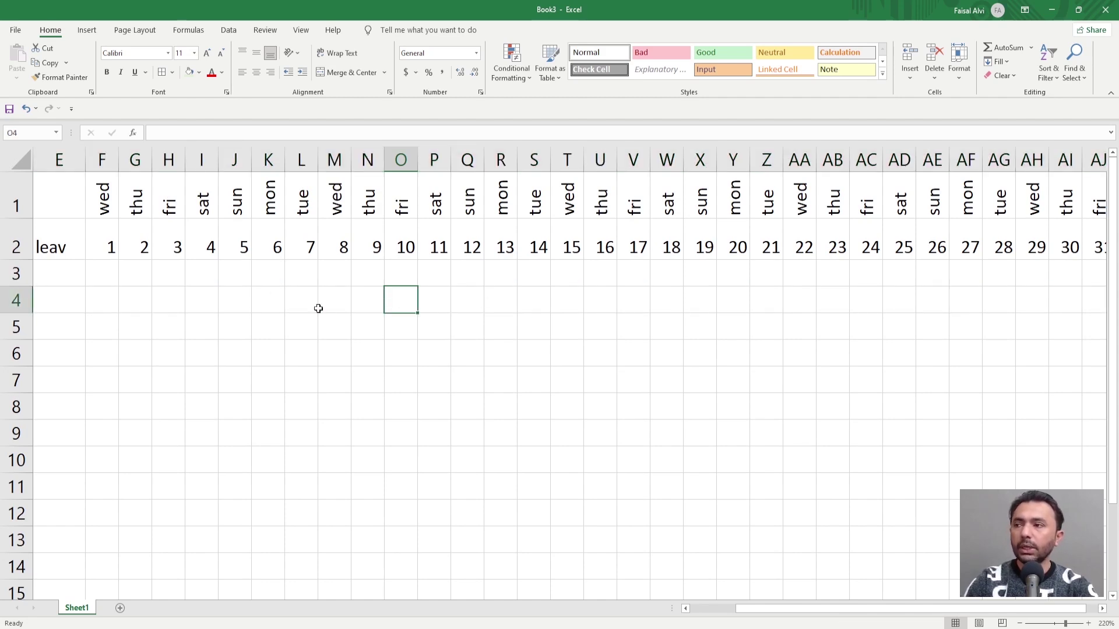
key(Left)
key(Left)
key(Left)
key(Left)
key(Left)
key(Left)
key(Left)
key(Left)
key(Left)
key(Left)
key(Left)
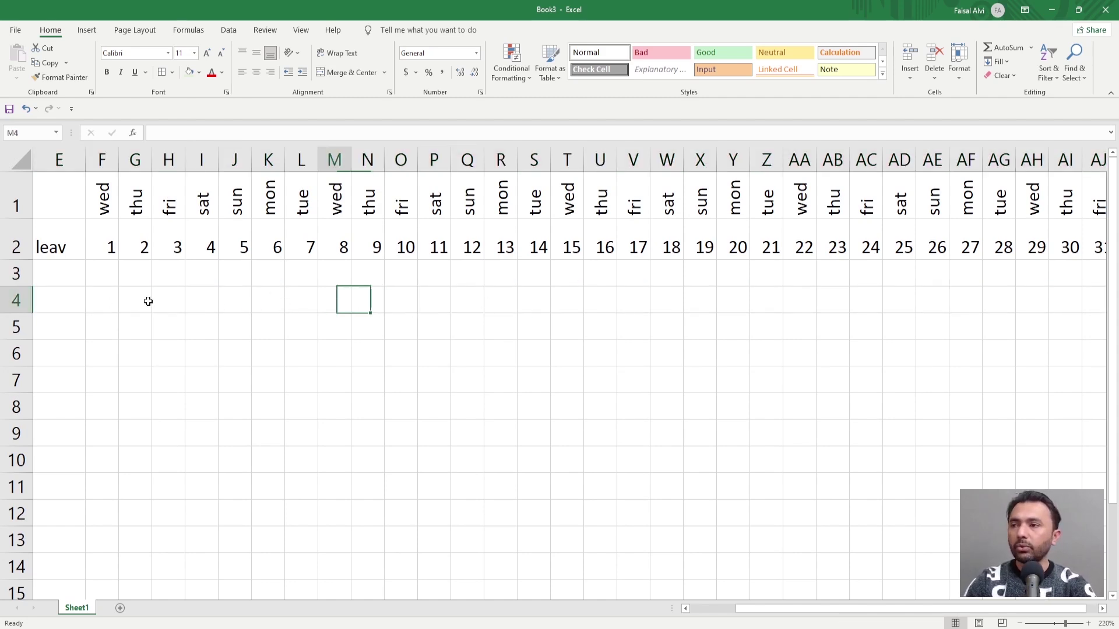
key(Left)
key(Left)
key(Left)
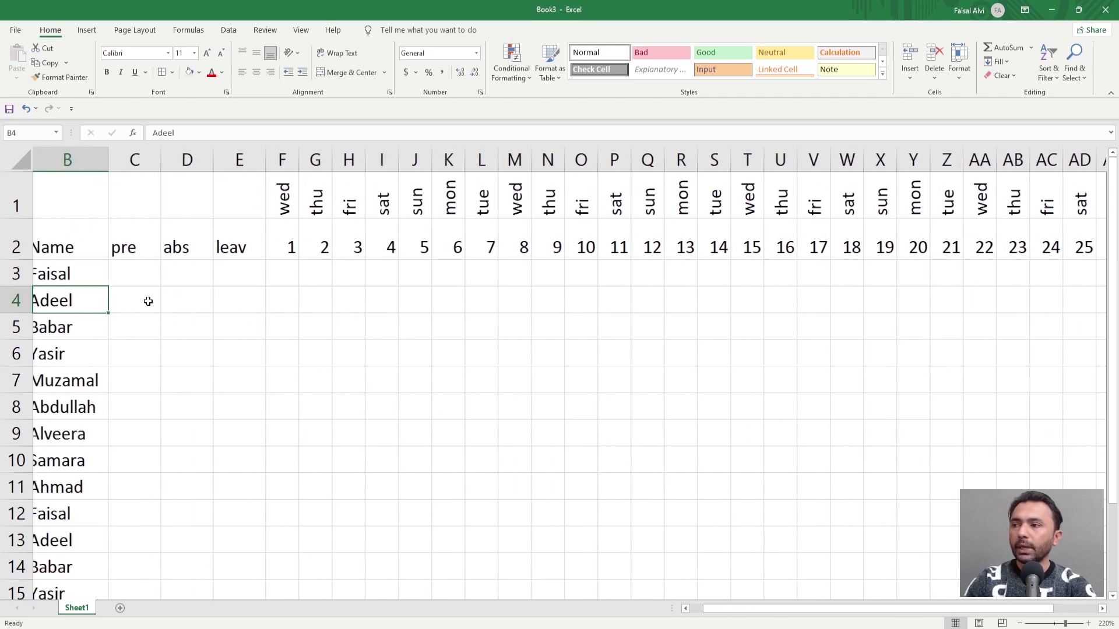
Freeze the panes at F3 so that header rows 1 and 2 and columns A to E stay in view
click(371, 275)
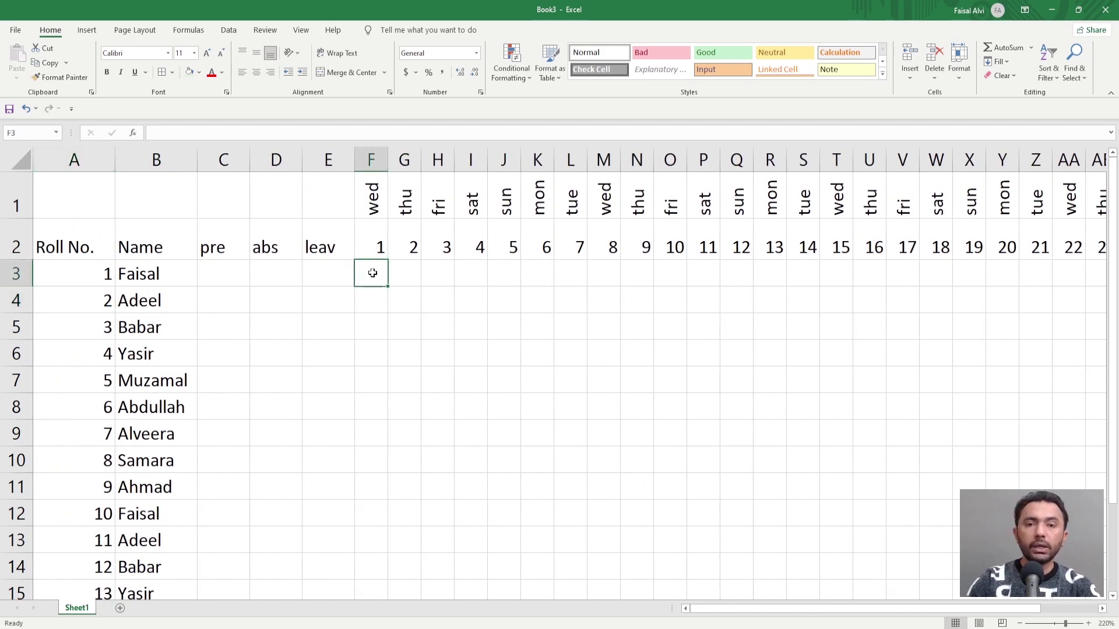
drag(370, 248, 805, 185)
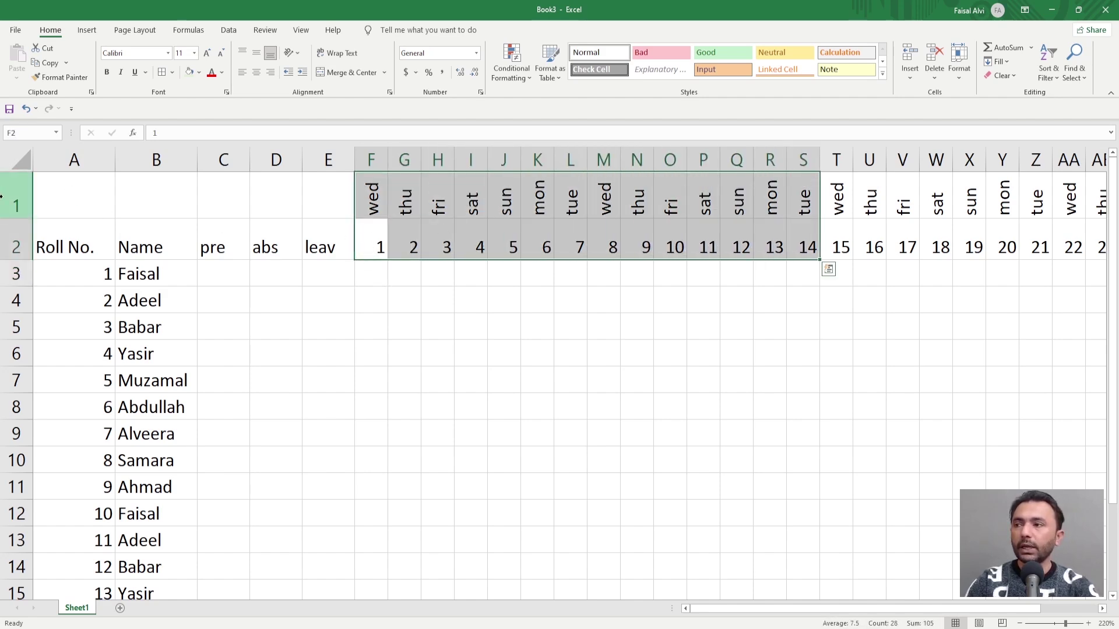
drag(11, 198, 7, 230)
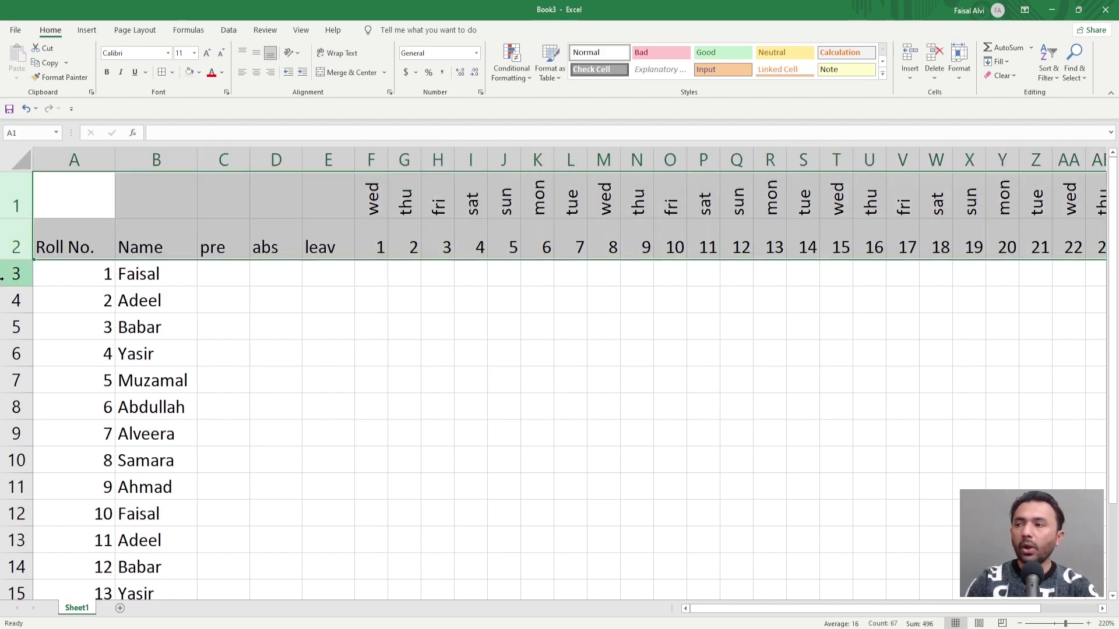
drag(72, 158, 309, 159)
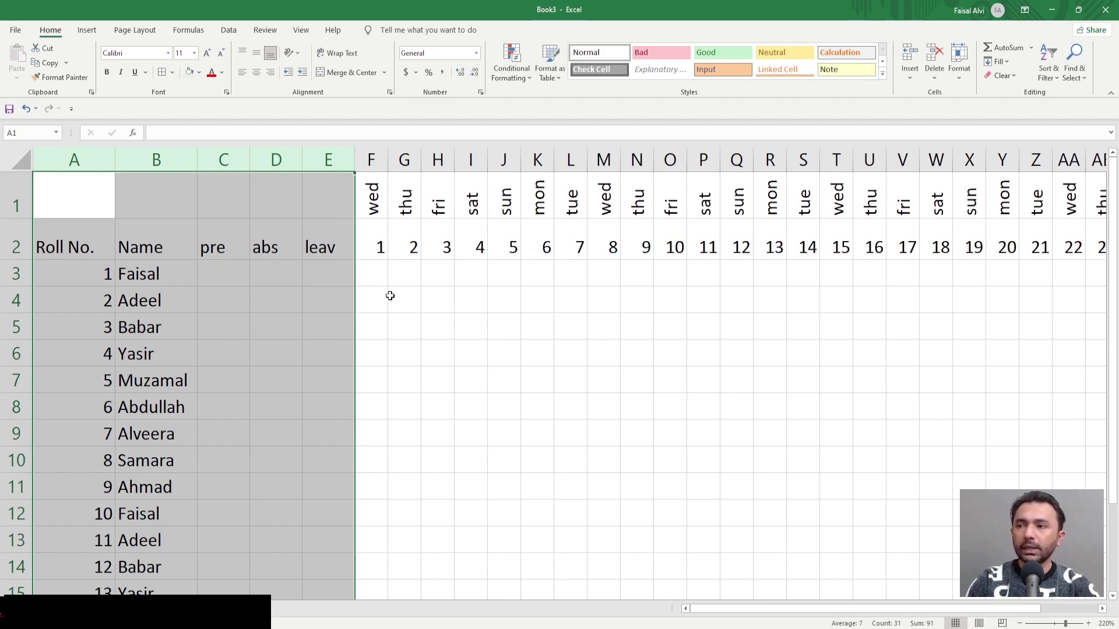
click(370, 275)
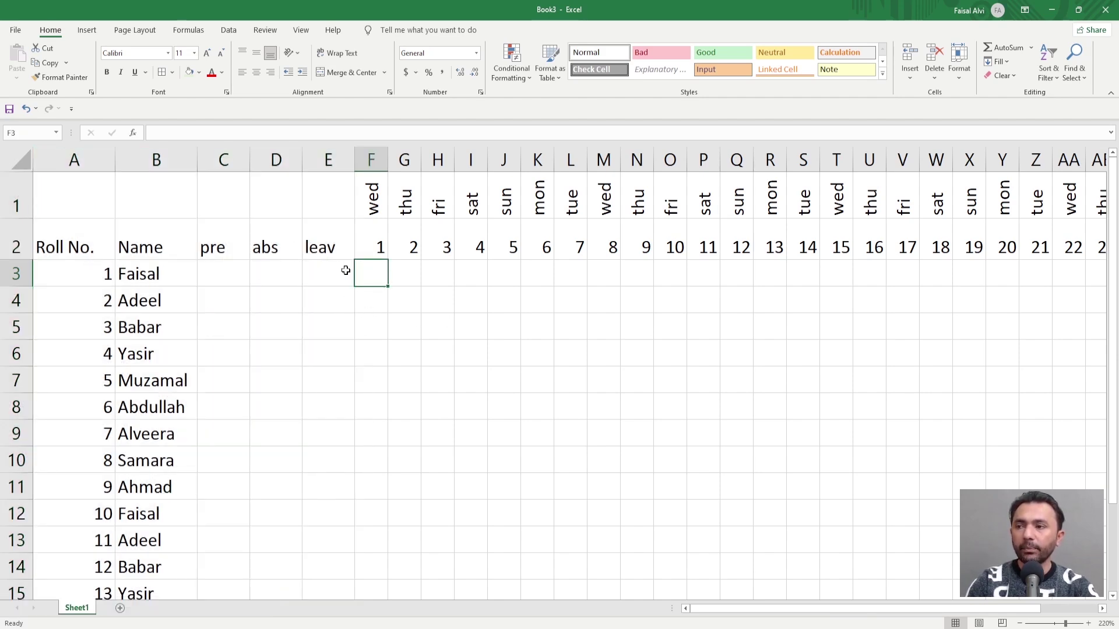
drag(344, 268, 84, 270)
click(370, 271)
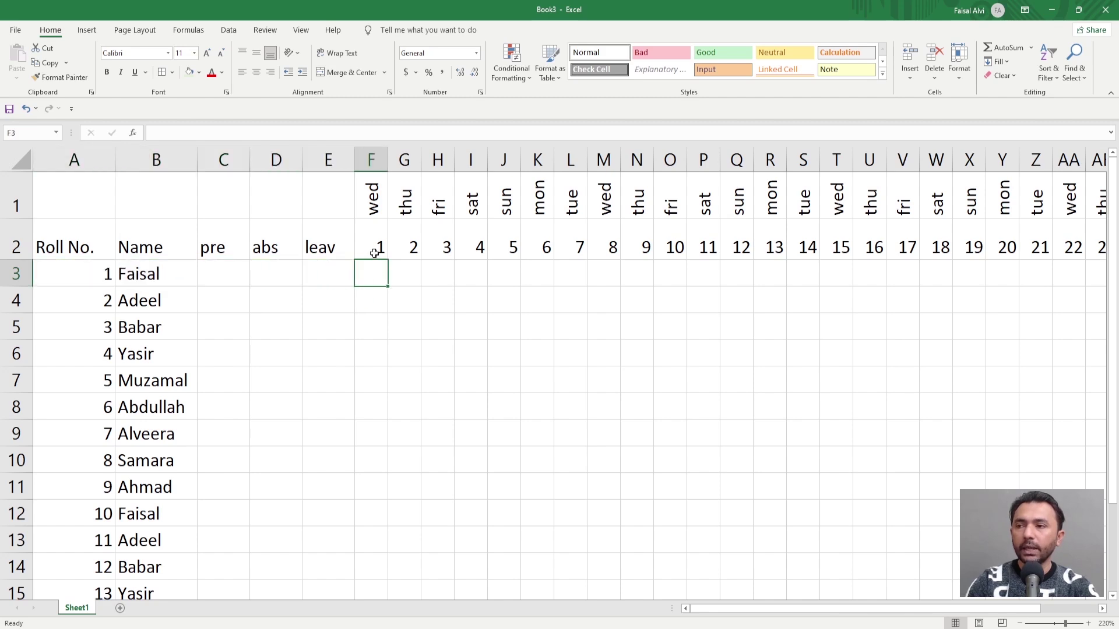
drag(375, 247, 374, 197)
click(371, 274)
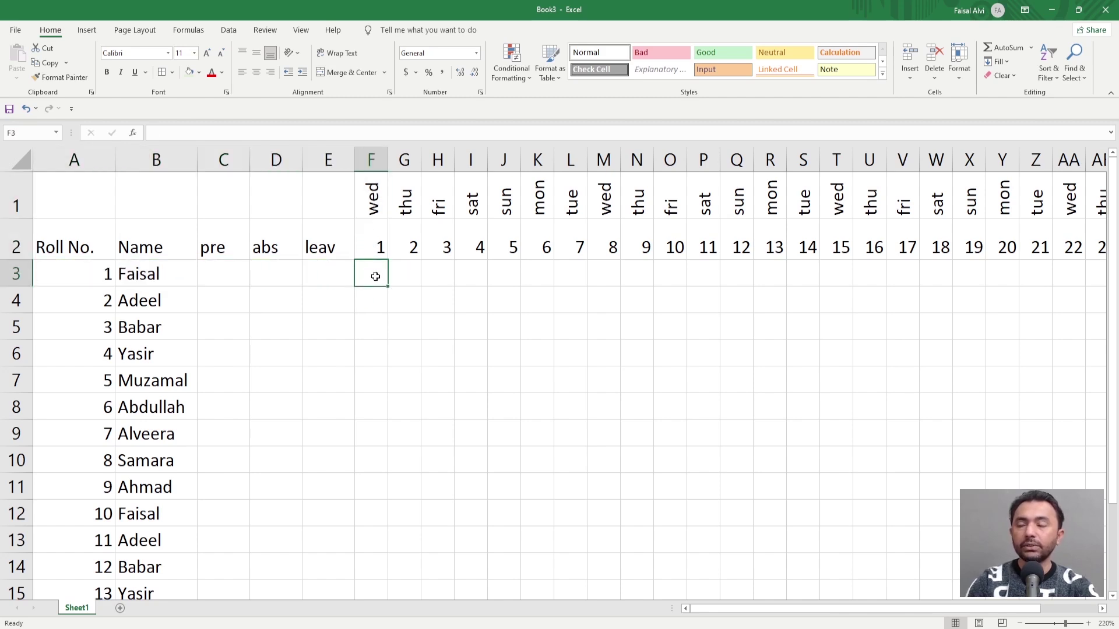
click(301, 32)
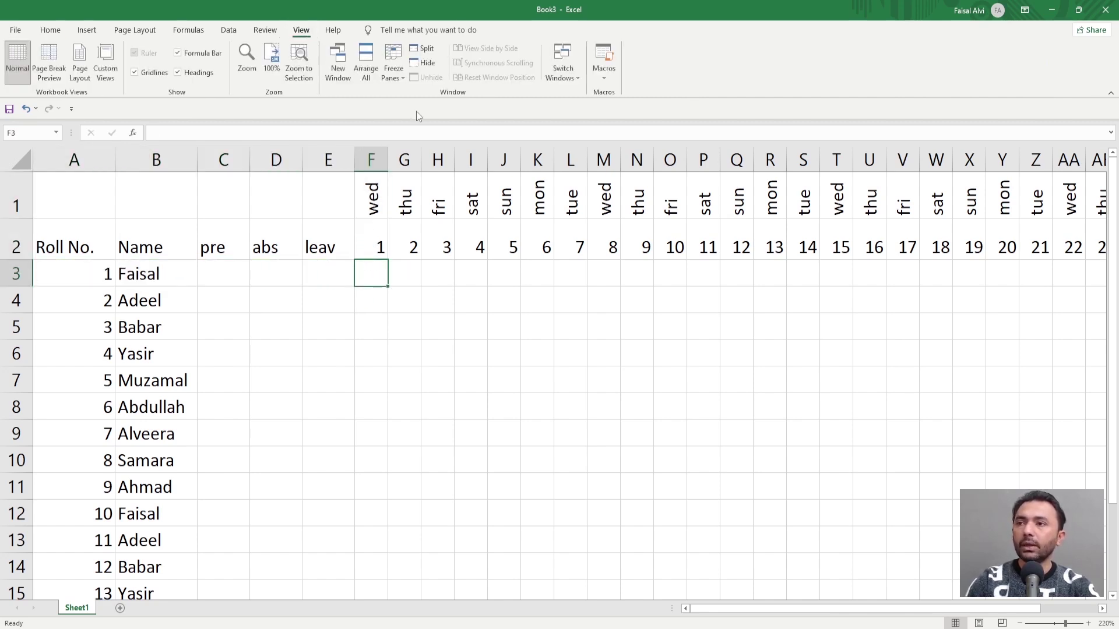
click(396, 77)
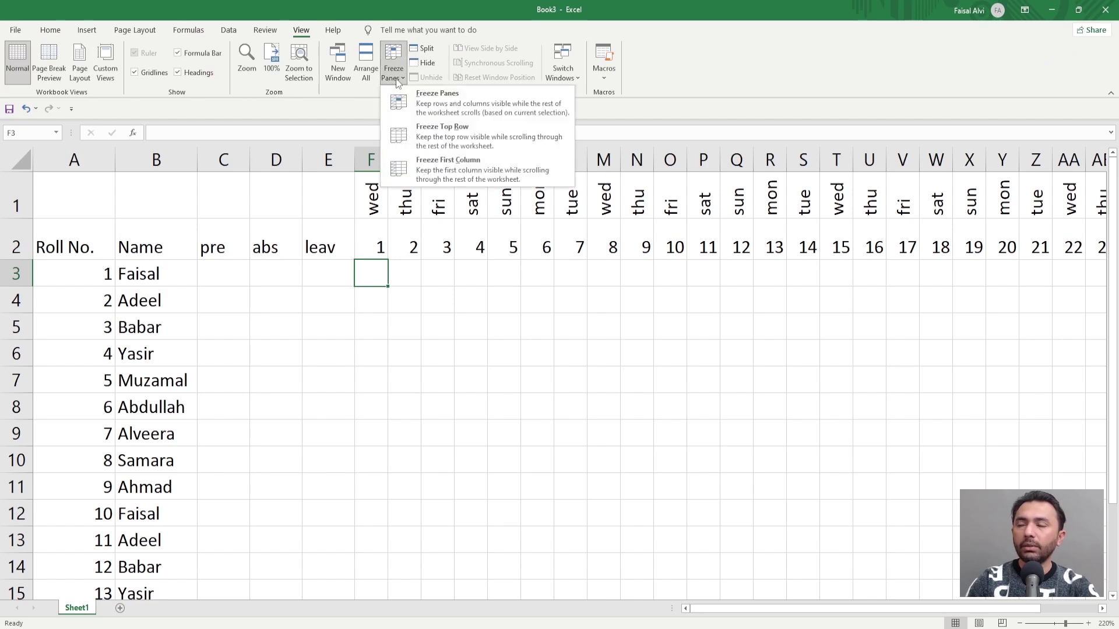
click(427, 103)
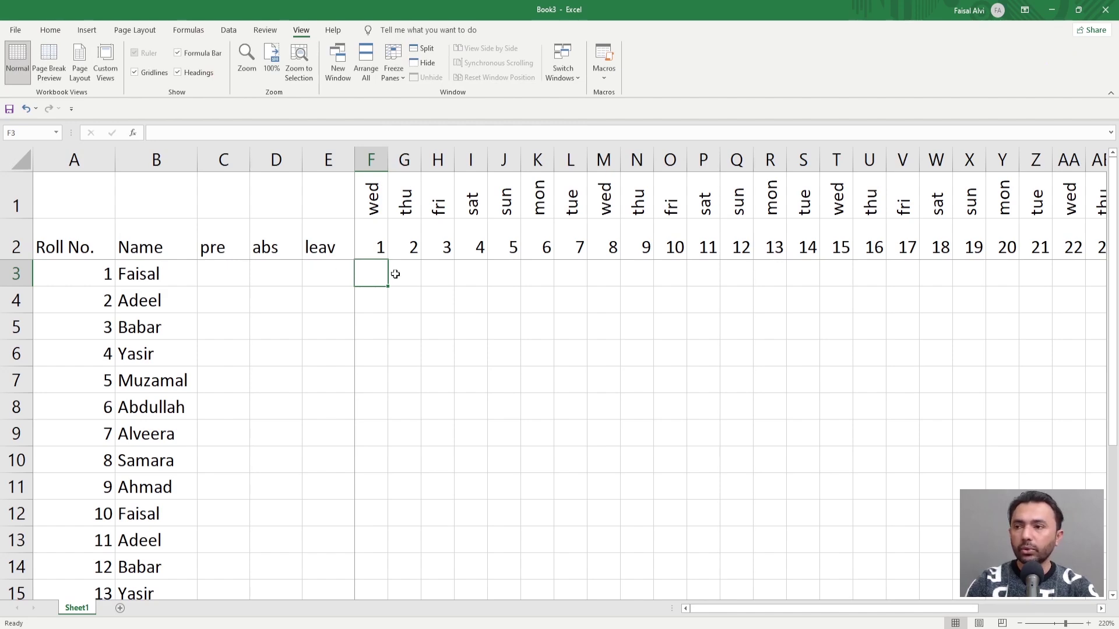
Check the frozen header rows and student columns by moving across the day columns, down the rows and back to the start
drag(379, 281, 985, 290)
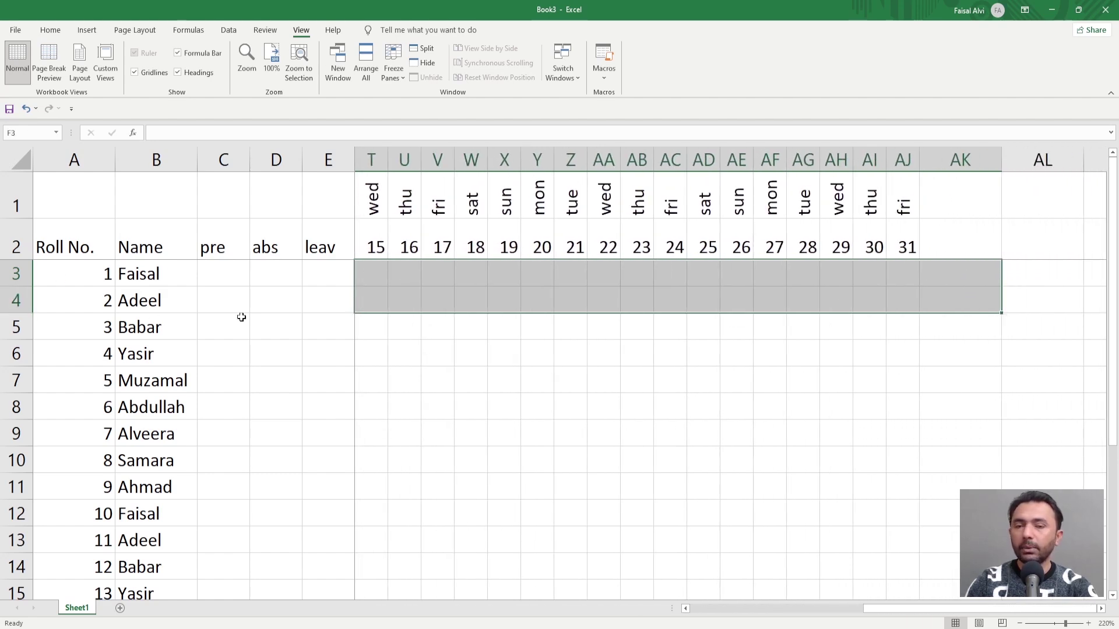
click(379, 278)
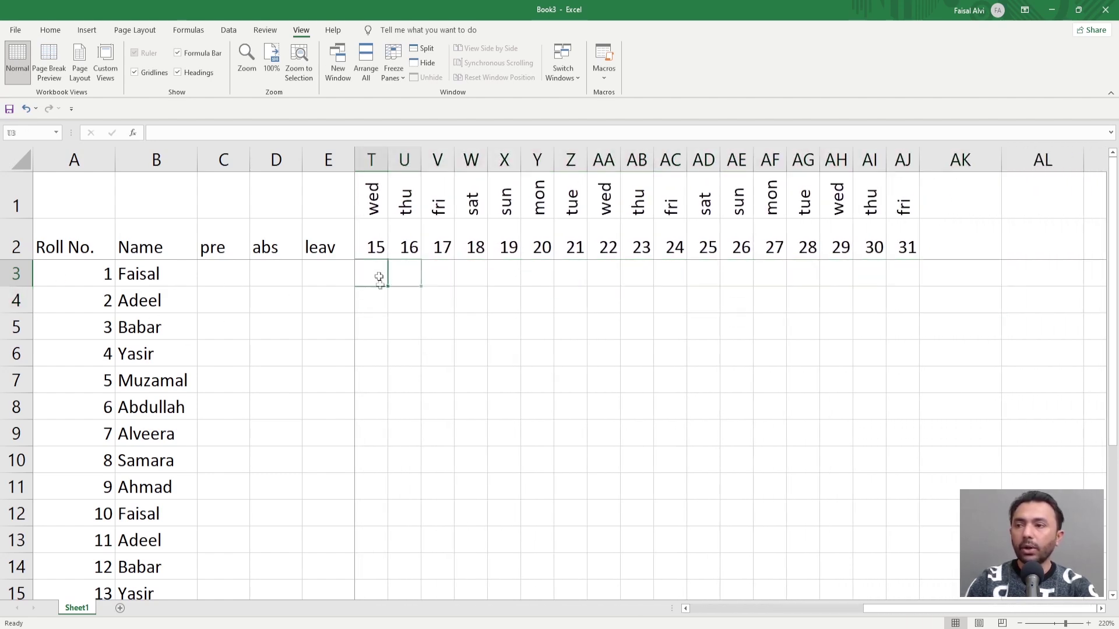
drag(379, 278, 369, 514)
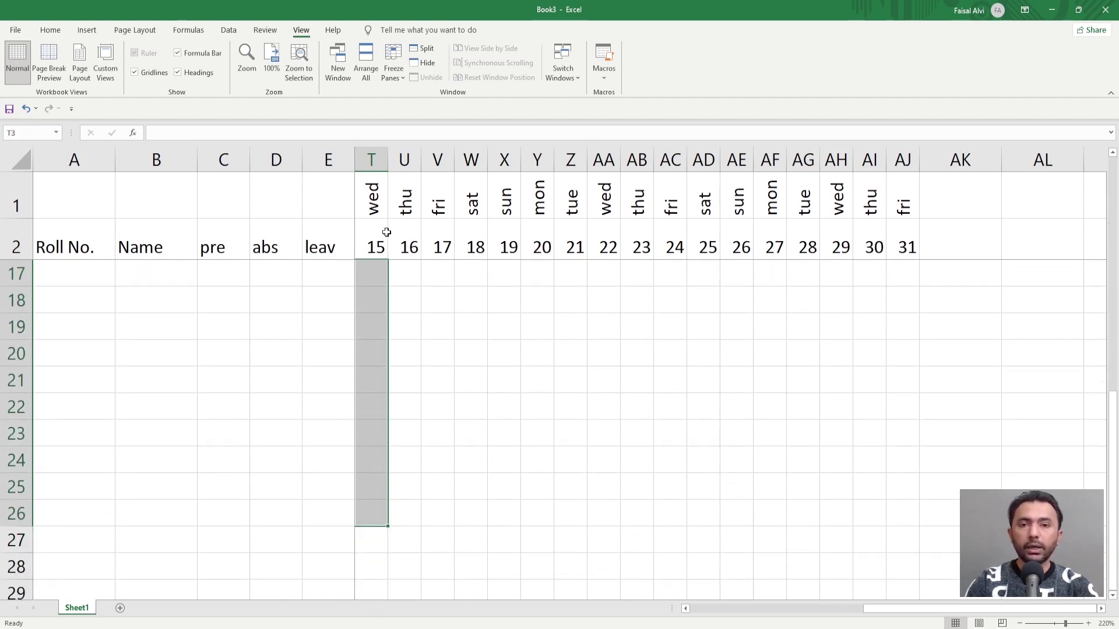
scroll(377, 312, up, 5)
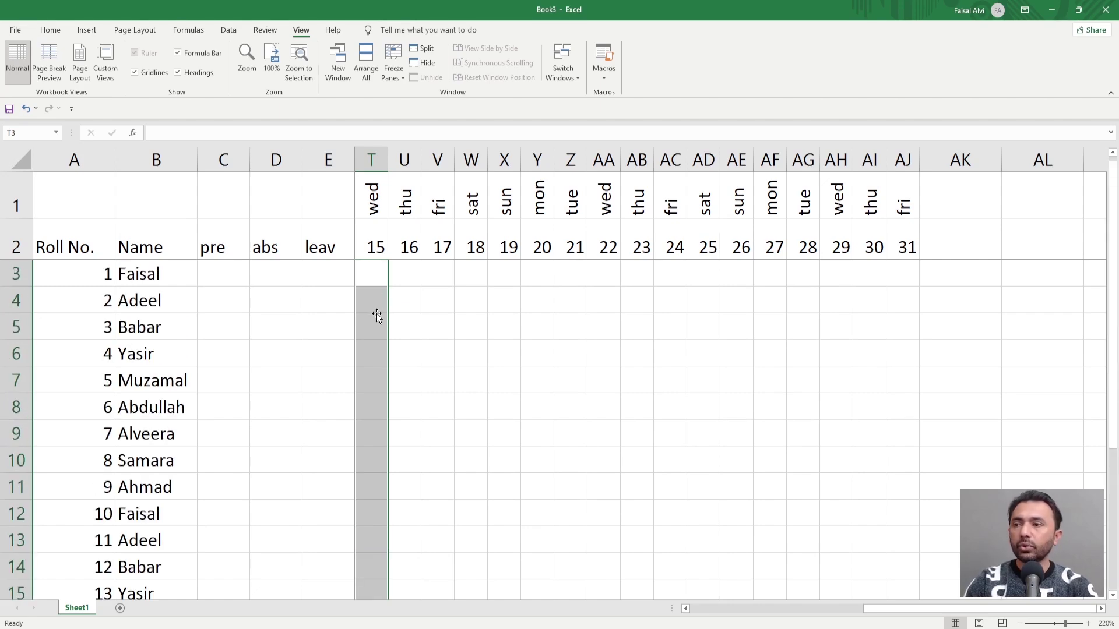
click(373, 276)
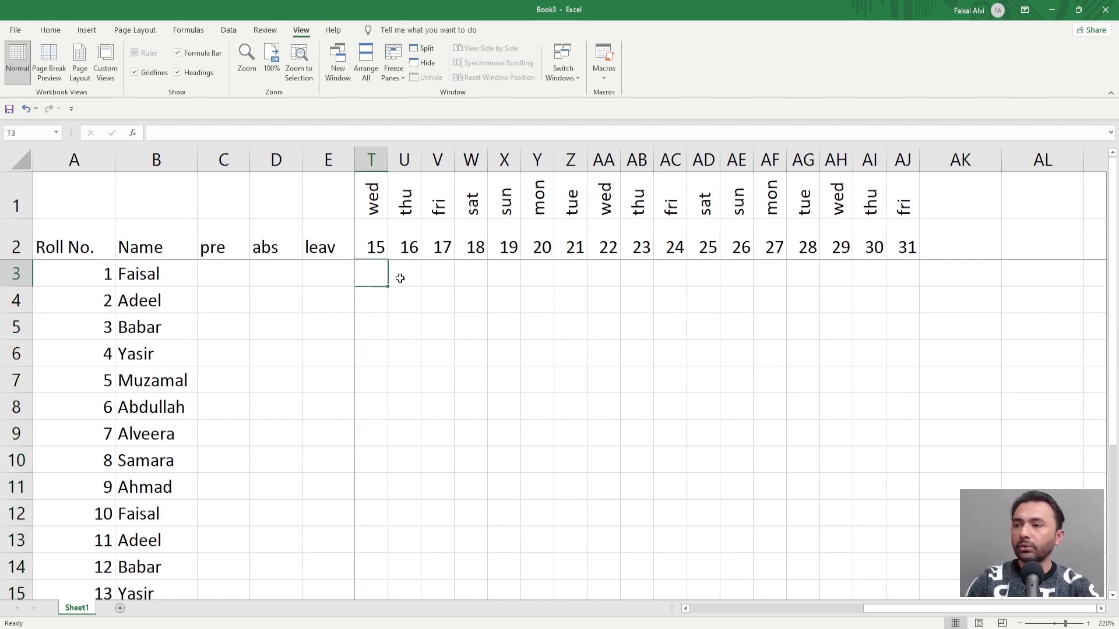
scroll(400, 279, down, 4)
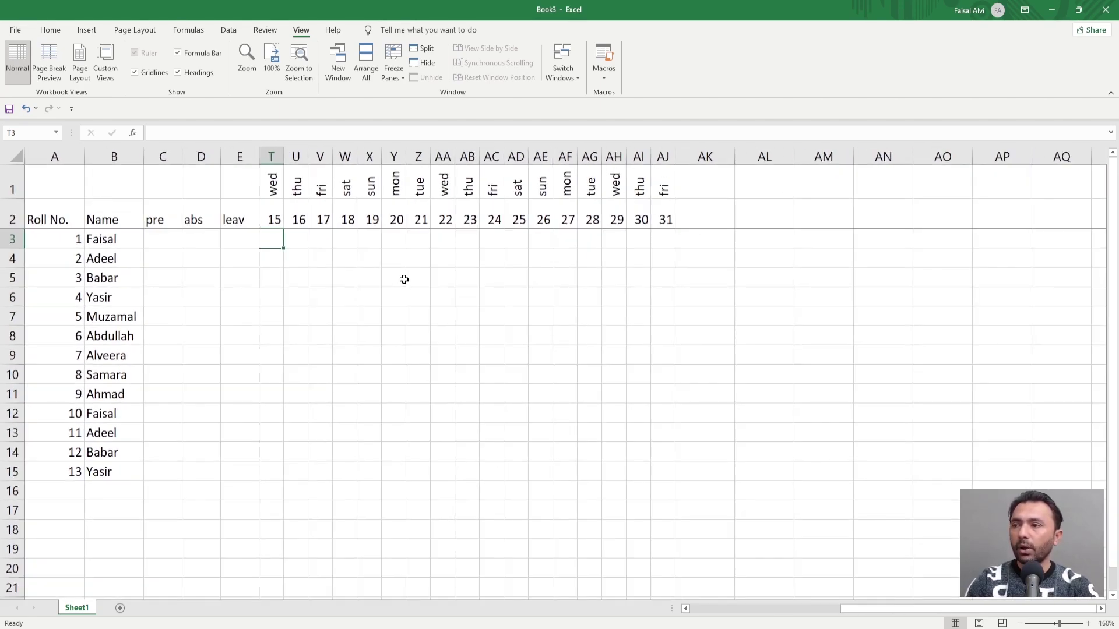
click(404, 279)
key(Left)
key(Left)
key(Left)
key(Left)
key(Left)
key(Left)
key(Left)
key(Left)
key(Left)
key(Left)
key(Left)
key(Left)
key(Left)
key(Left)
key(Left)
key(Left)
key(Left)
key(Left)
key(Left)
key(Left)
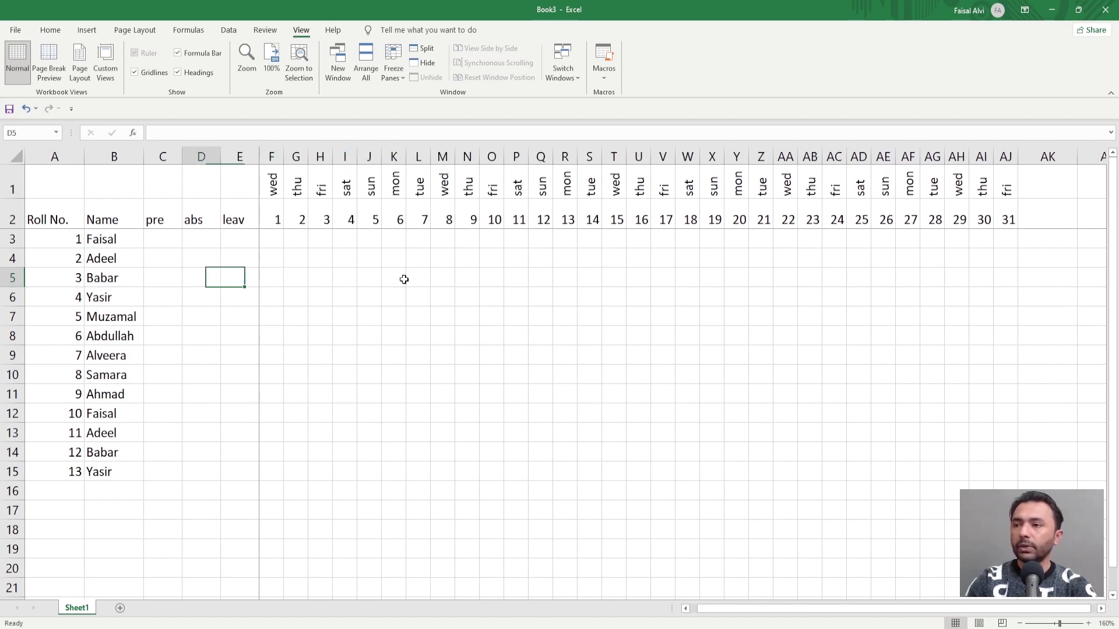
Enter the formula =COUNTIF(F3:AJ3,"p") in C3 to count the first student's present days
click(174, 241)
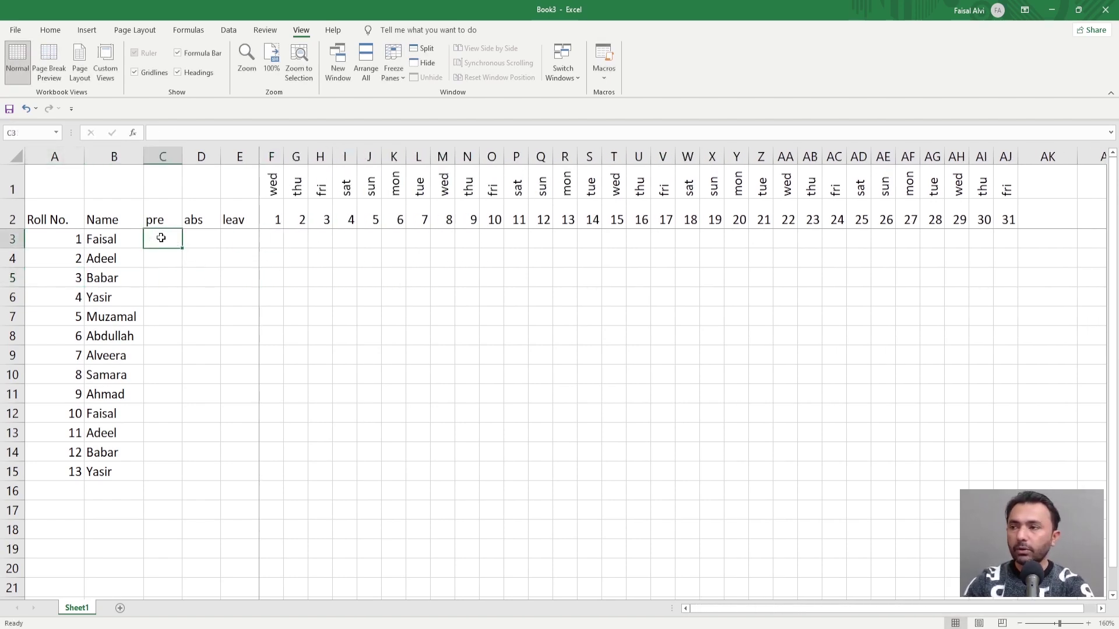
text(=count)
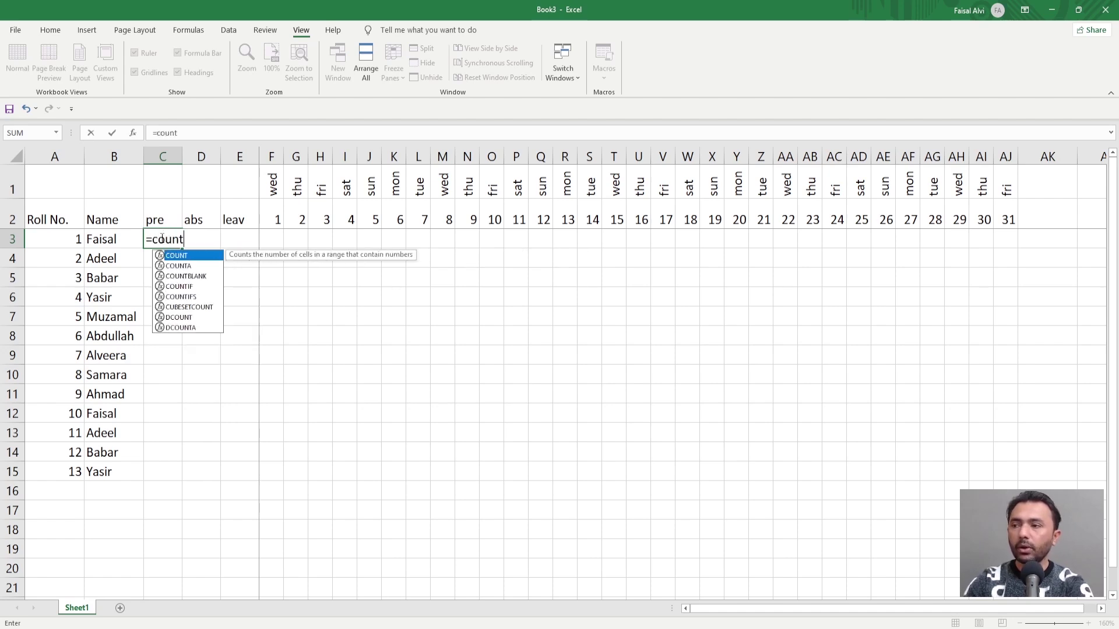
text(if()
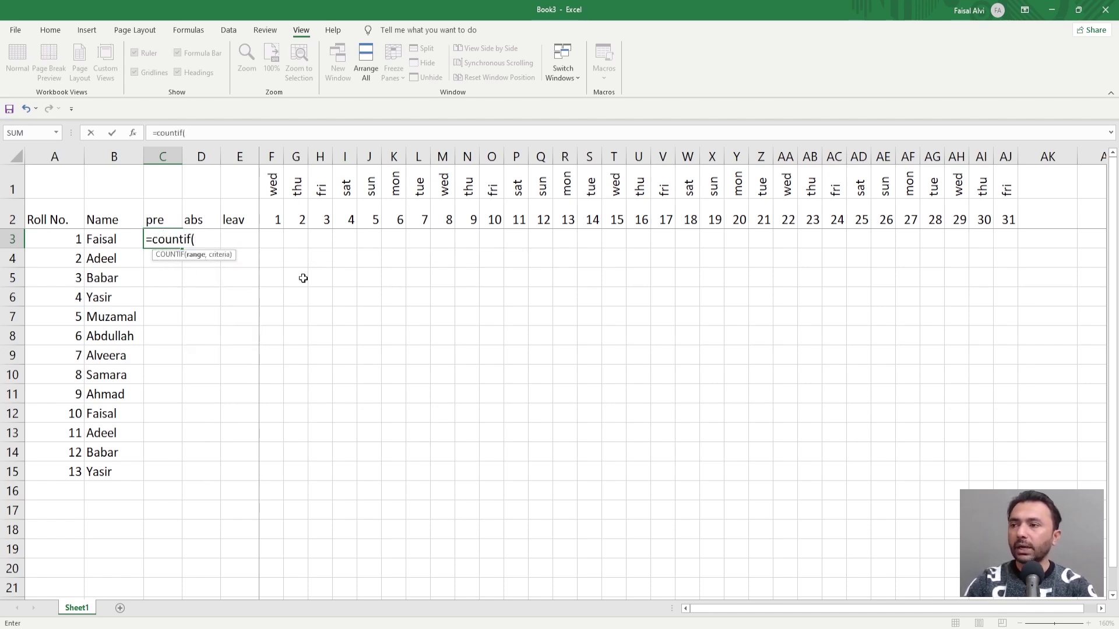
drag(275, 242, 1002, 244)
text(,)
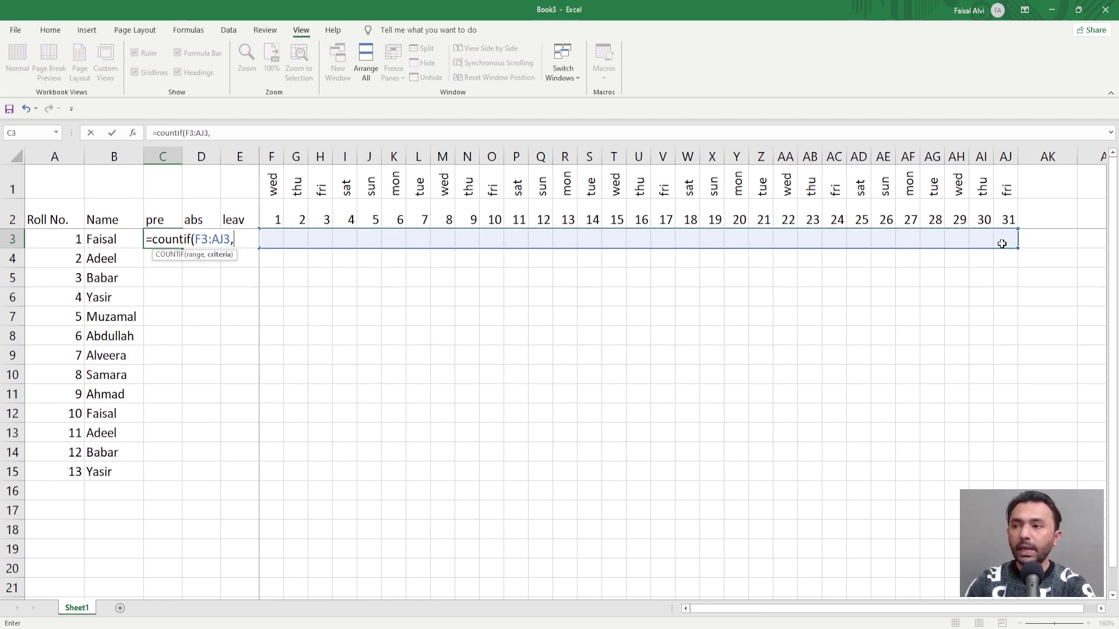
text(p)
key(BackSpace)
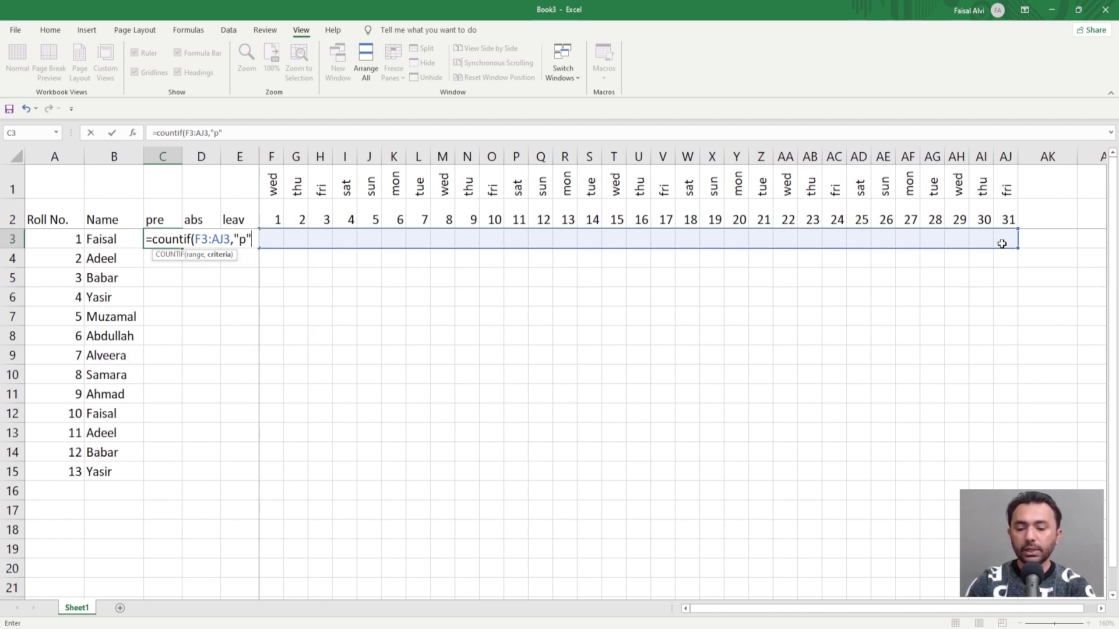
text("p"))
key(Return)
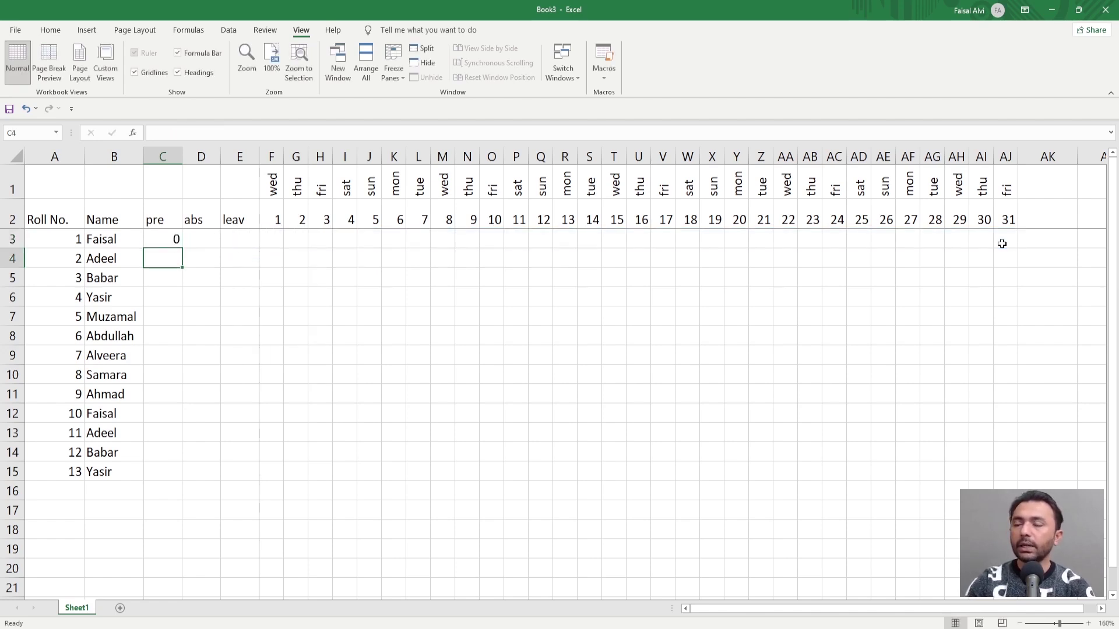
Fill F3:AJ3 with p for all 31 days and check the present count in C3
drag(274, 242, 1000, 245)
text(p)
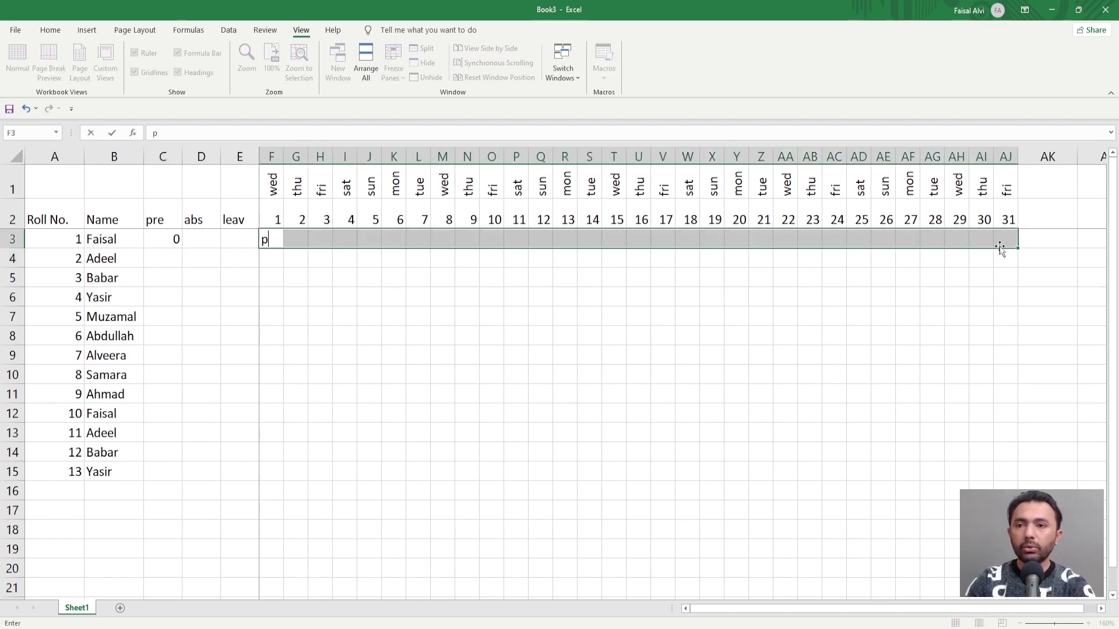
key(ctrl+Return)
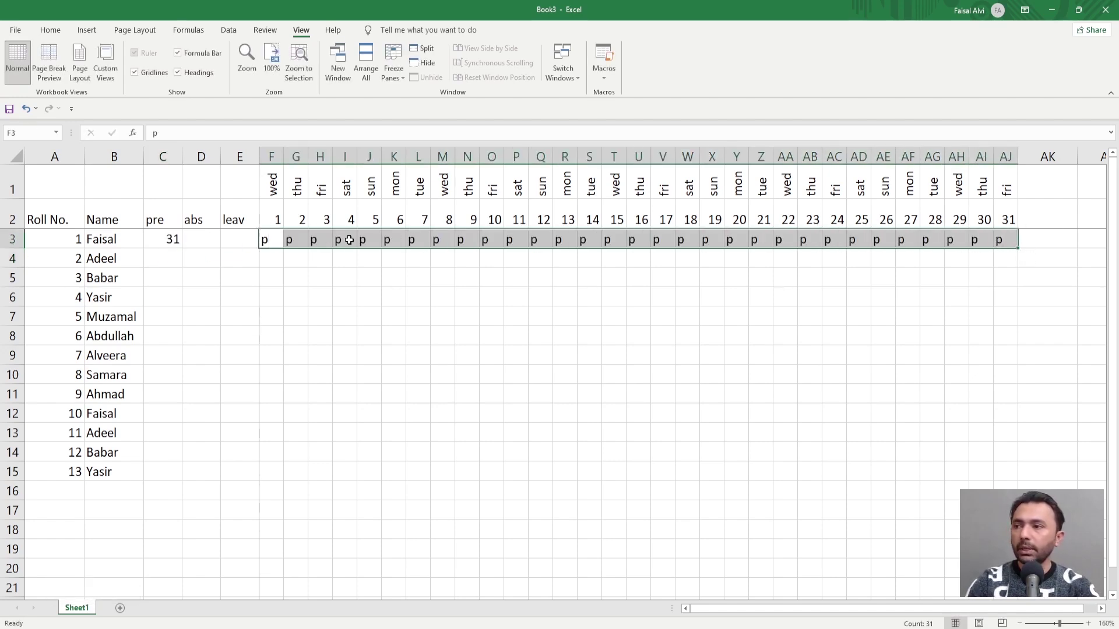
click(175, 241)
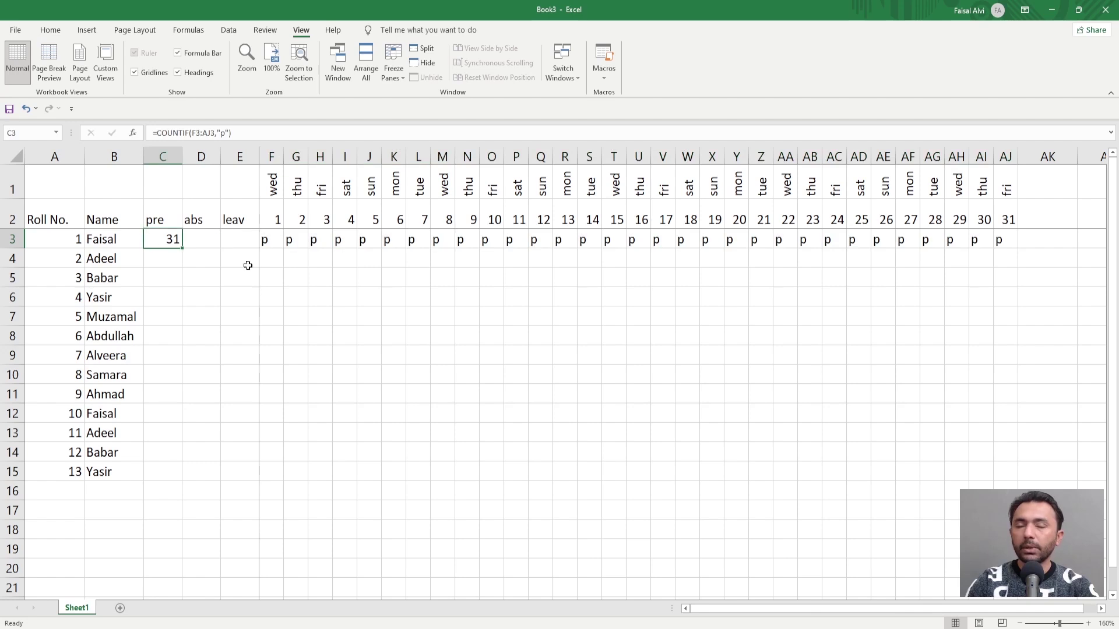
Enter the formula =COUNTIF(F3:AJ3,"a") in D3 to count the first student's absent days
click(207, 238)
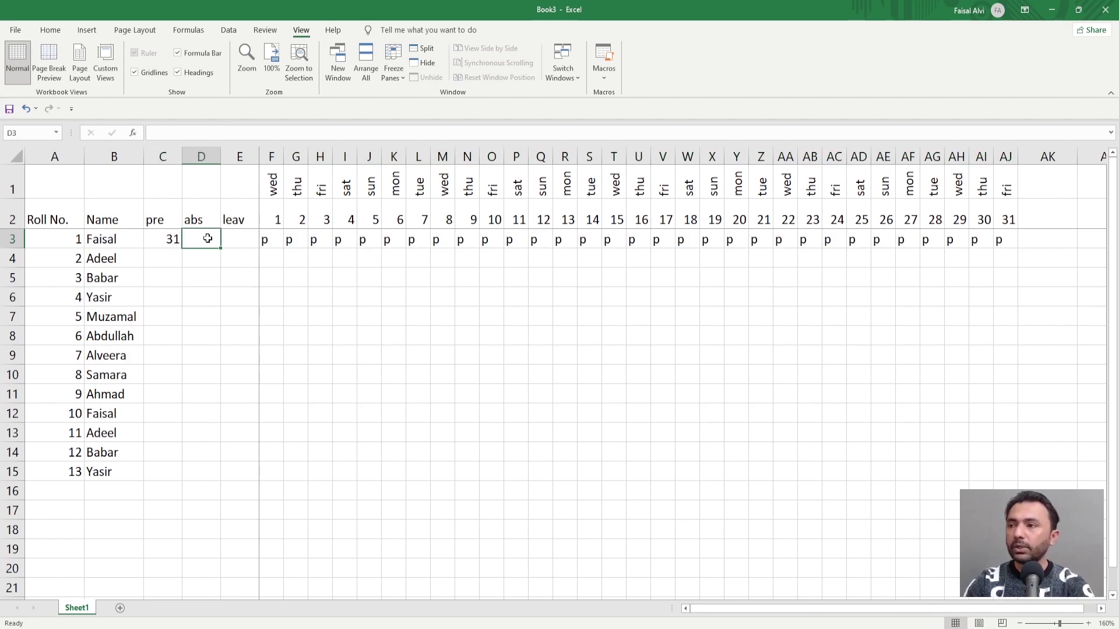
text(=)
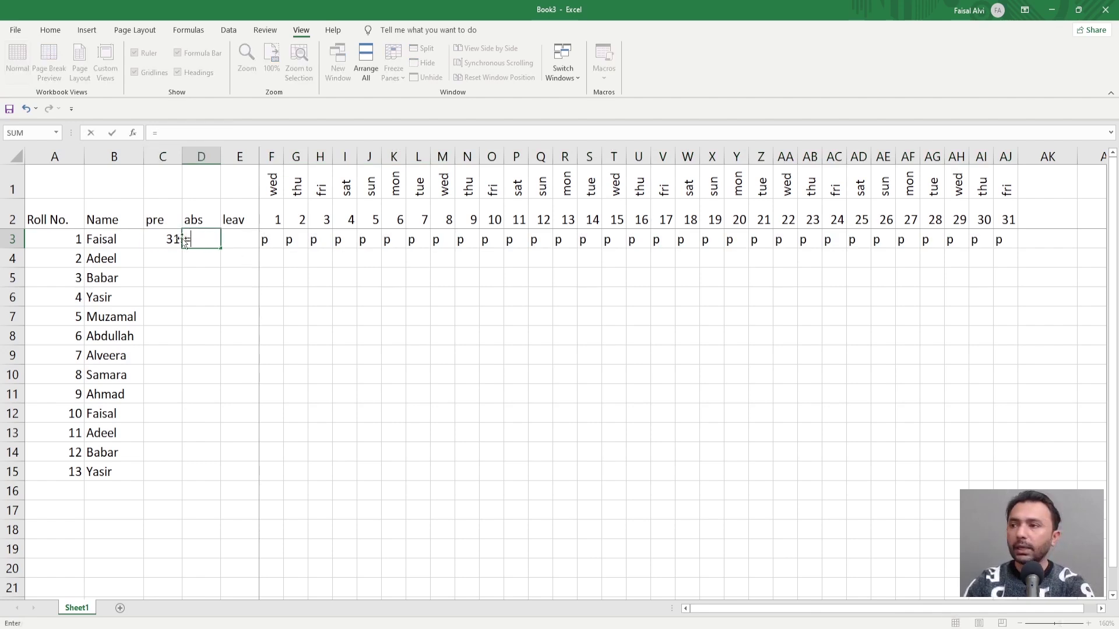
text(countif)
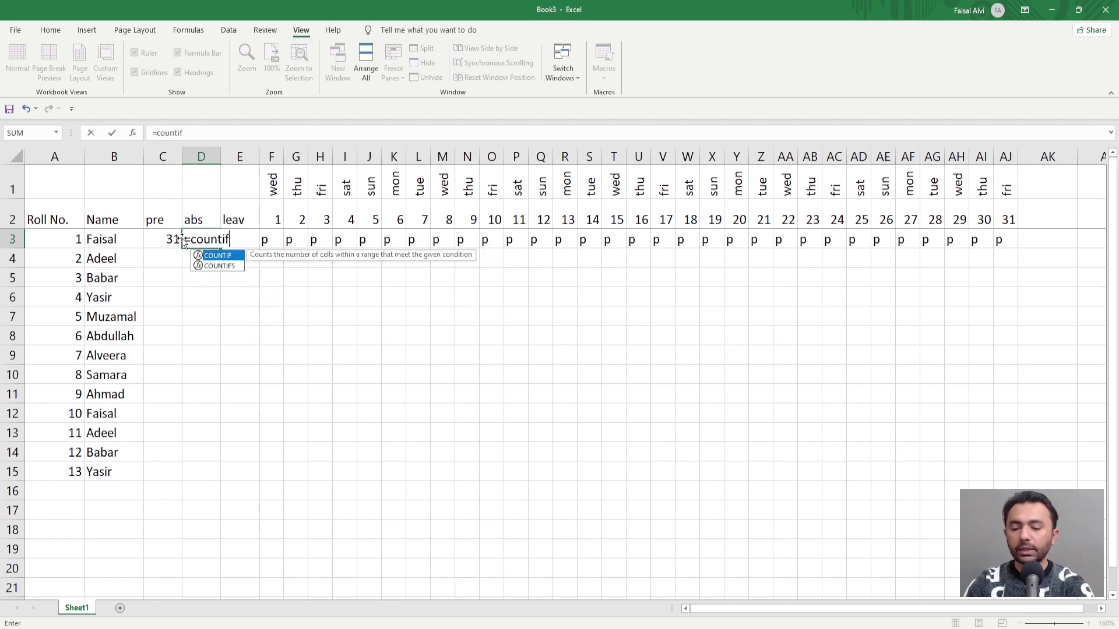
text(()
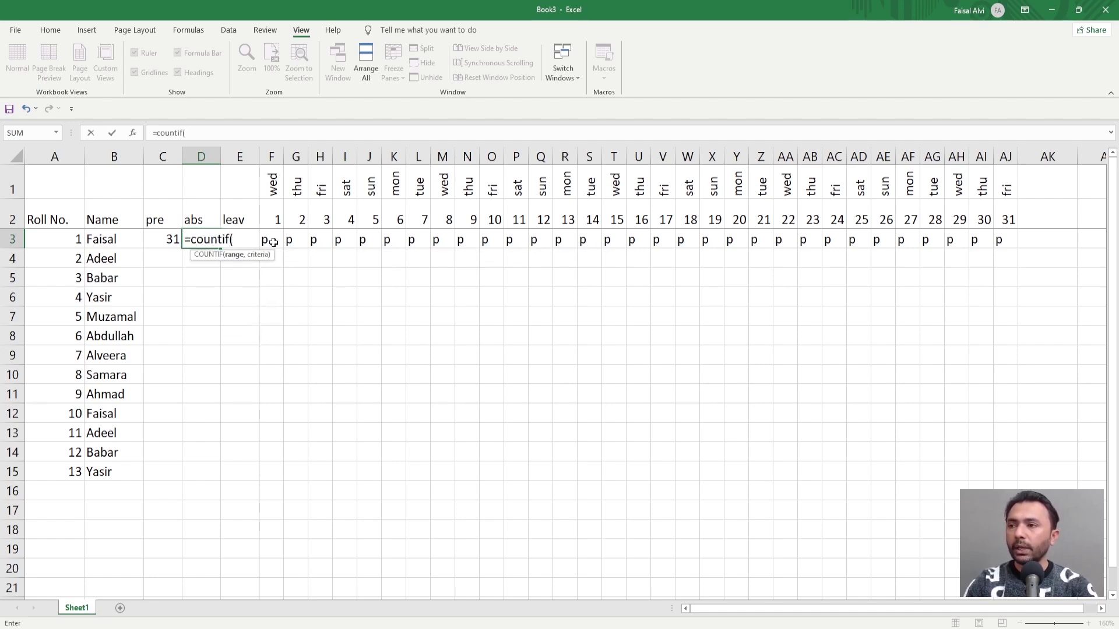
drag(273, 243, 998, 238)
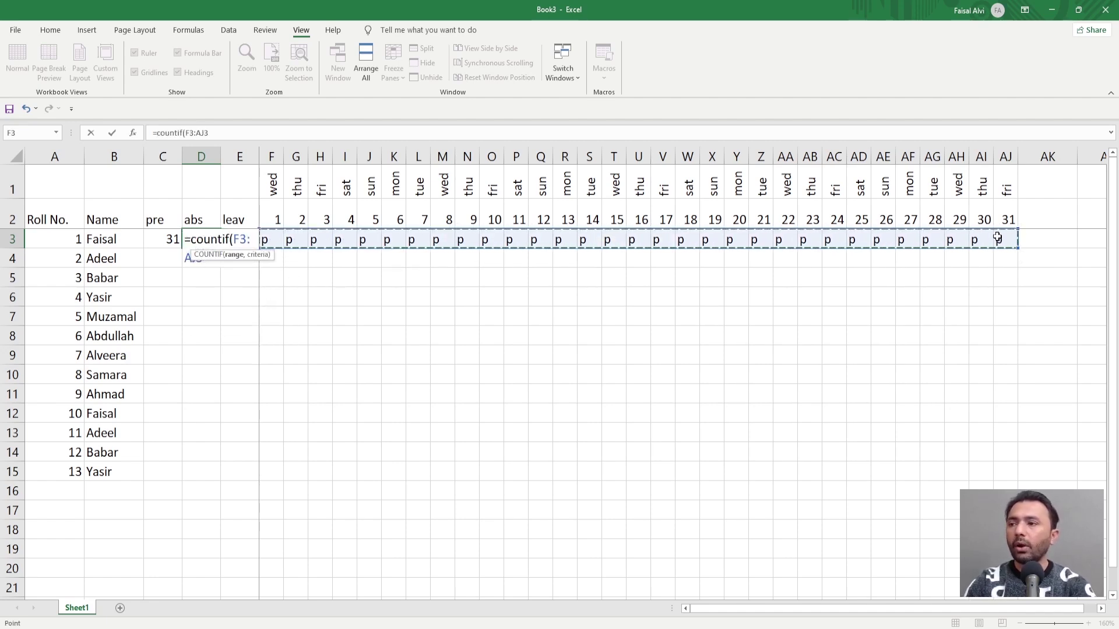
text(,"a)
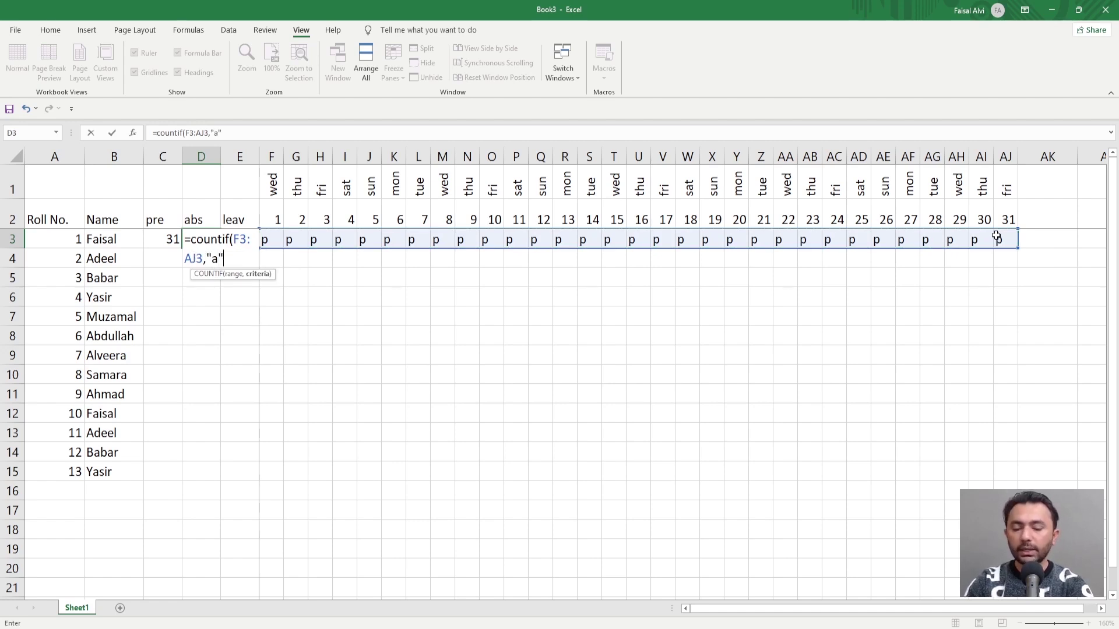
text("))
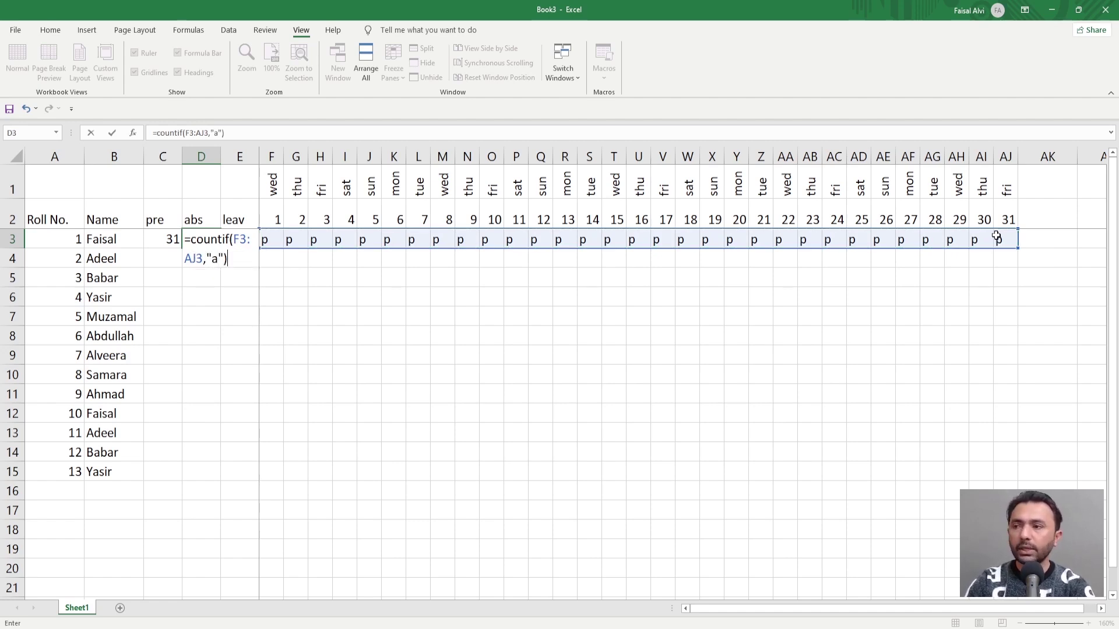
key(Return)
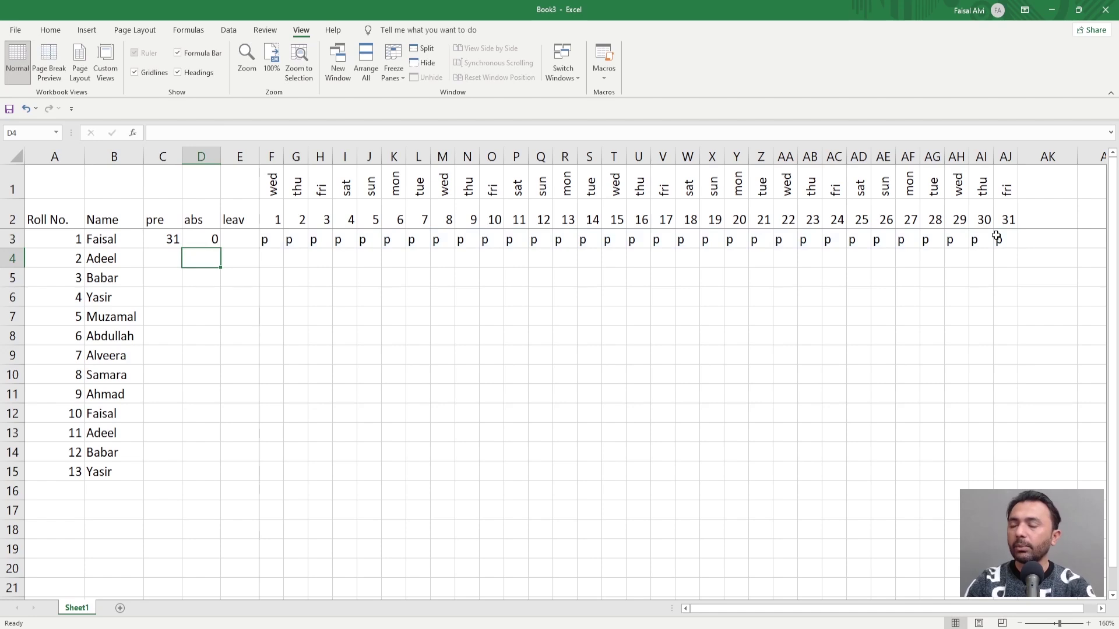
Copy the text of the COUNTIF formula in D3 and paste it into the leave cell E3
click(201, 240)
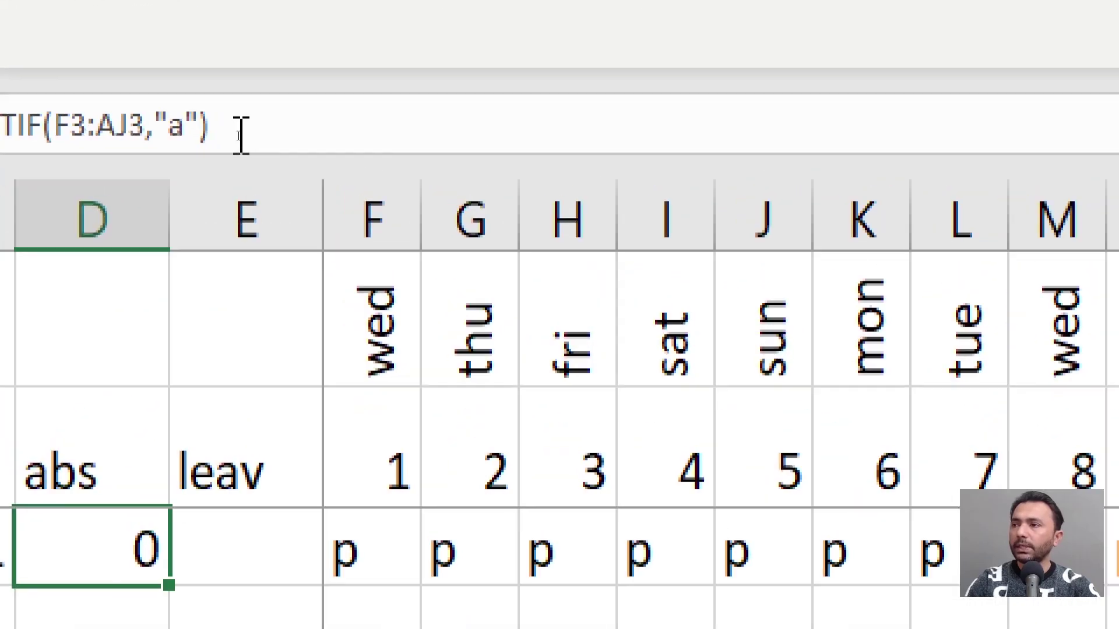
drag(238, 135, 119, 124)
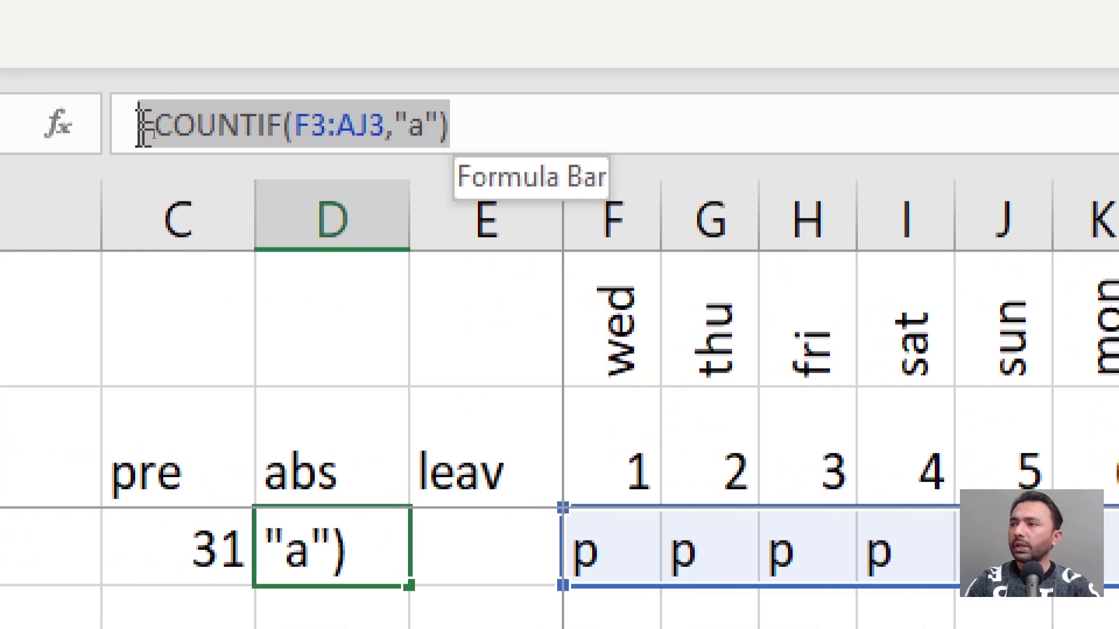
right_click(205, 124)
click(348, 248)
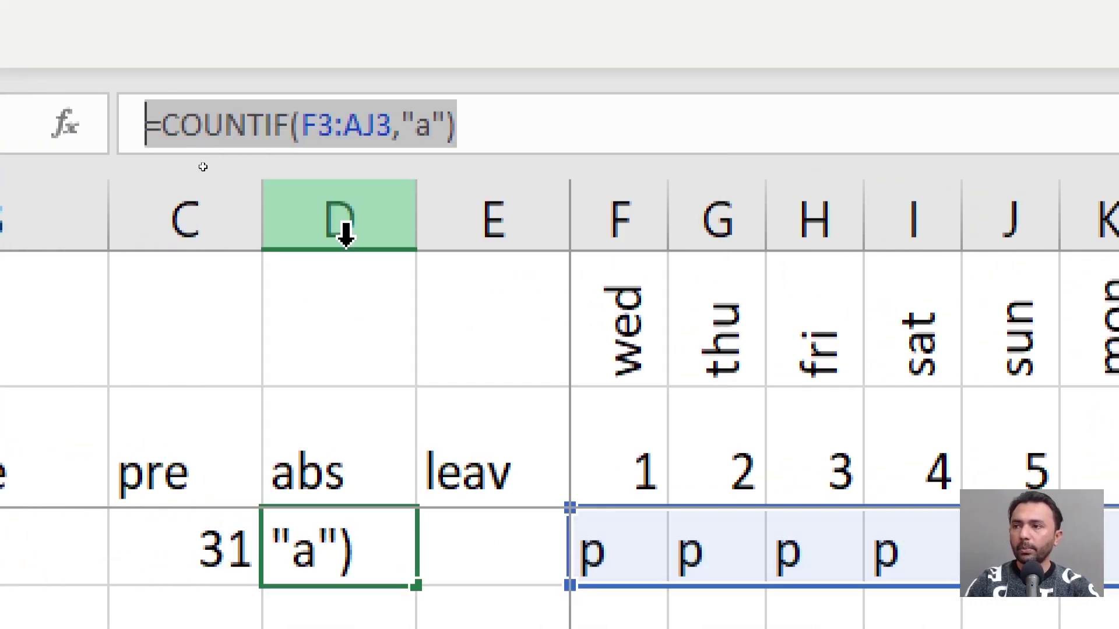
key(alt+2)
key(alt+2)
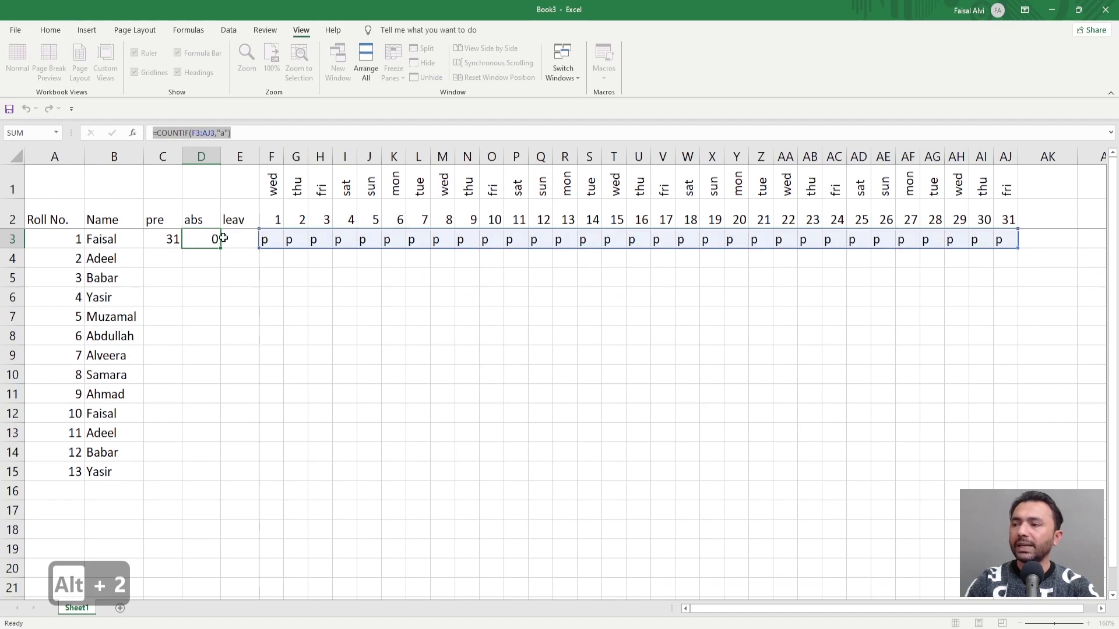
click(231, 240)
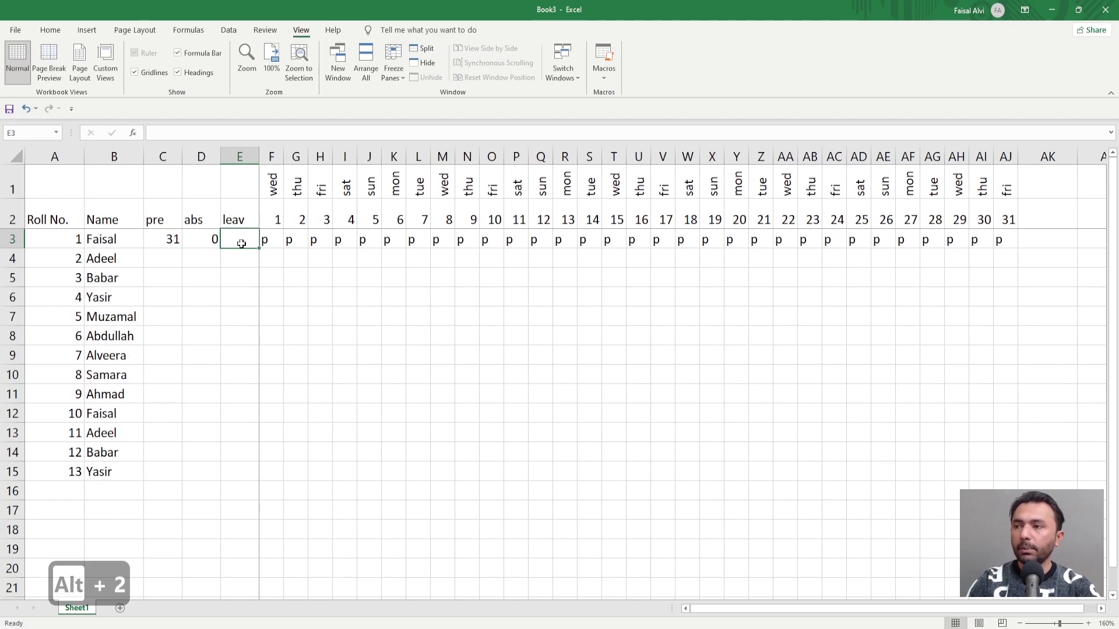
key(ctrl+v)
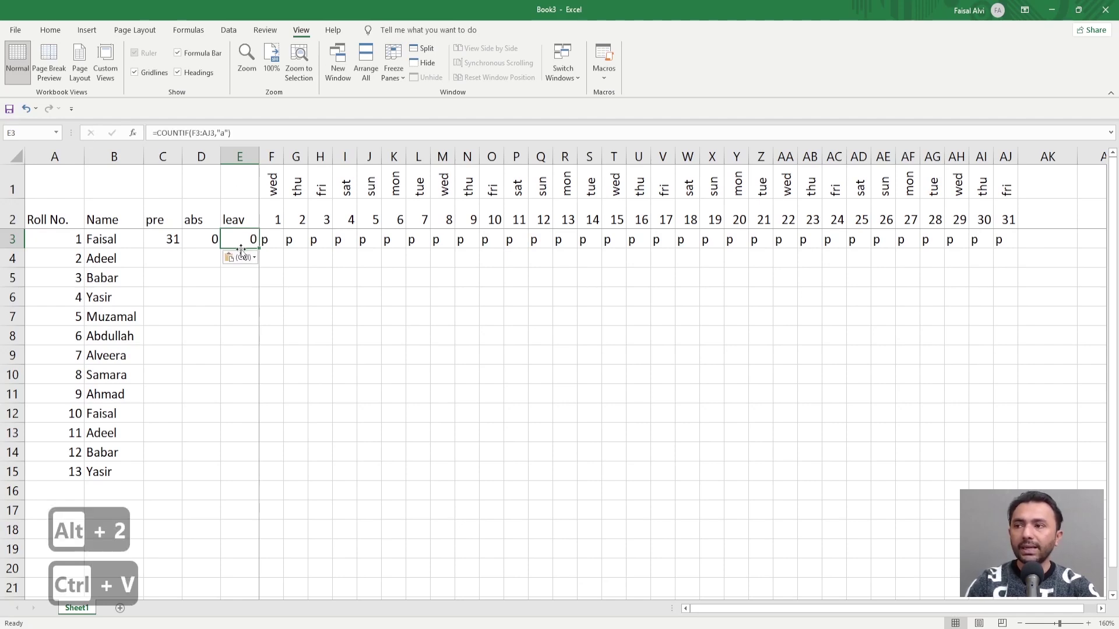
Copy the whole cell D3 onto E3 to show how its relative range reference shifts
click(218, 240)
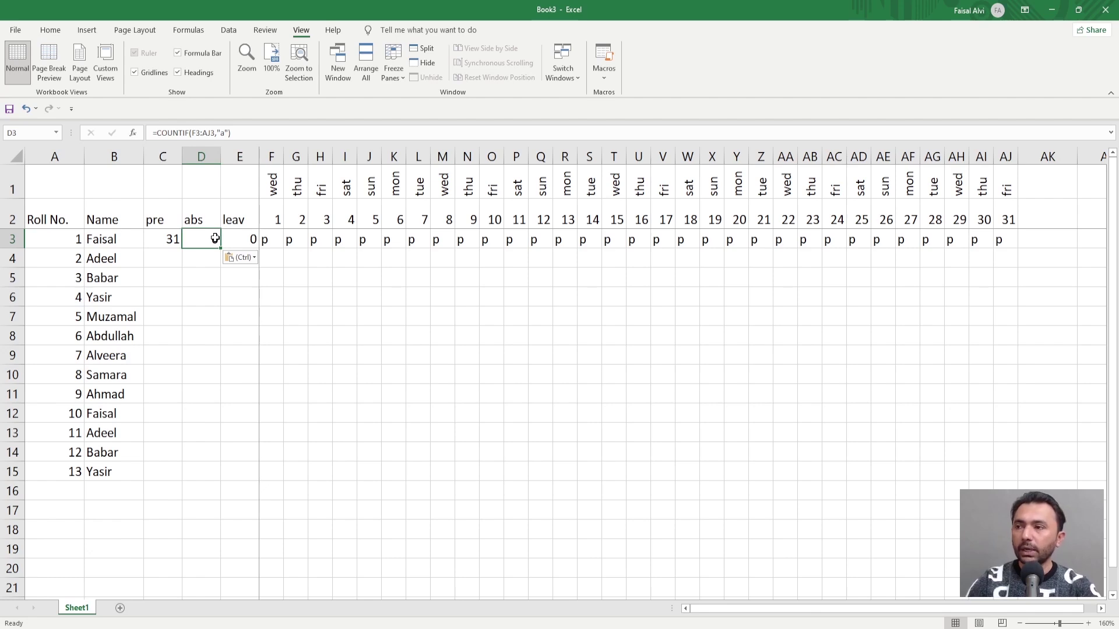
key(ctrl+c)
click(242, 243)
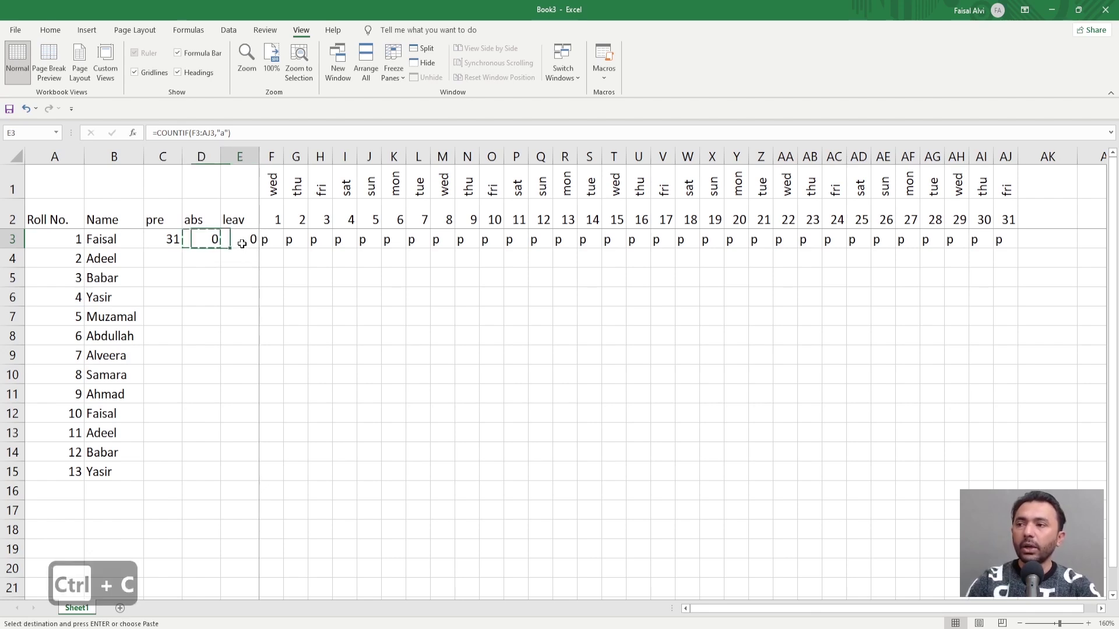
key(ctrl+v)
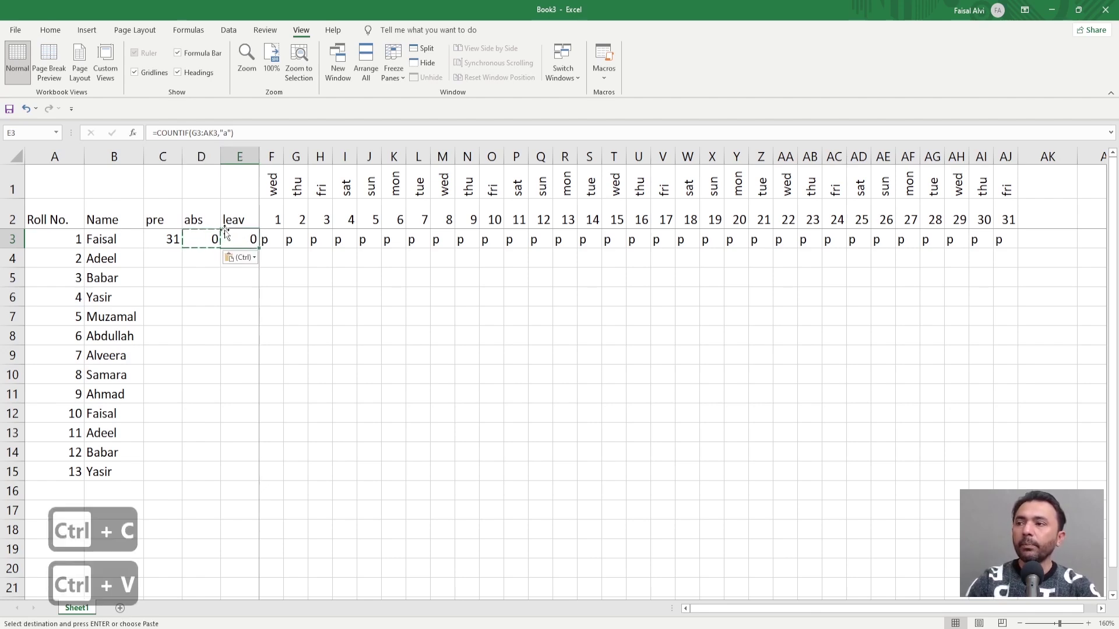
key(Escape)
Replace the formula in E3 with the exact formula text copied from D3, keeping the range F3:AJ3
click(205, 238)
drag(237, 134, 149, 134)
key(ctrl+c)
key(ctrl+c)
key(ctrl+c)
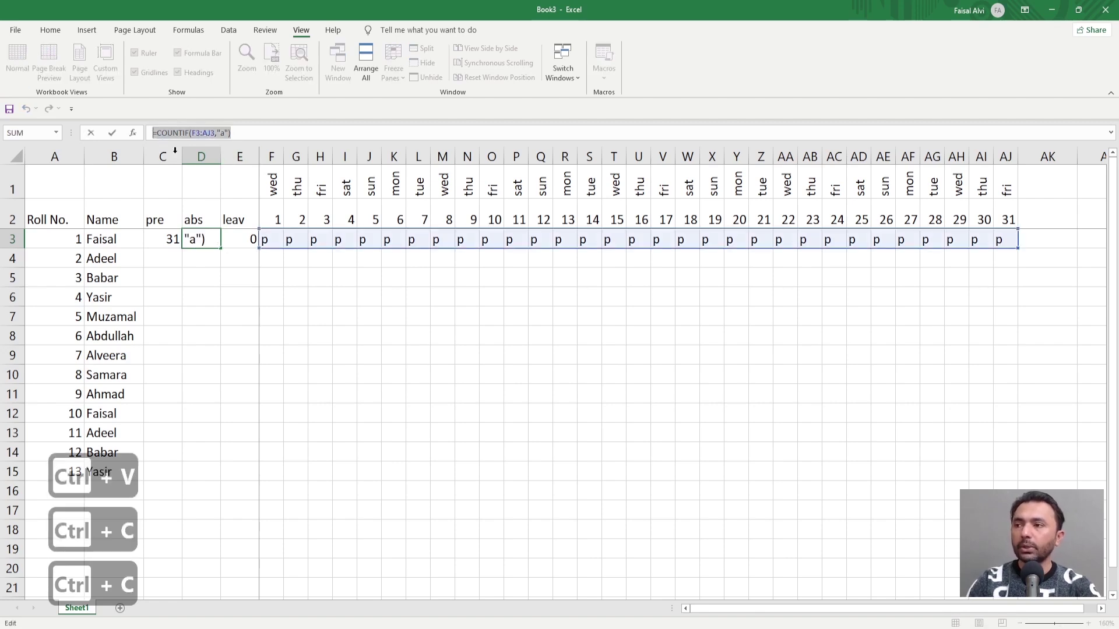
click(238, 238)
key(Escape)
click(239, 240)
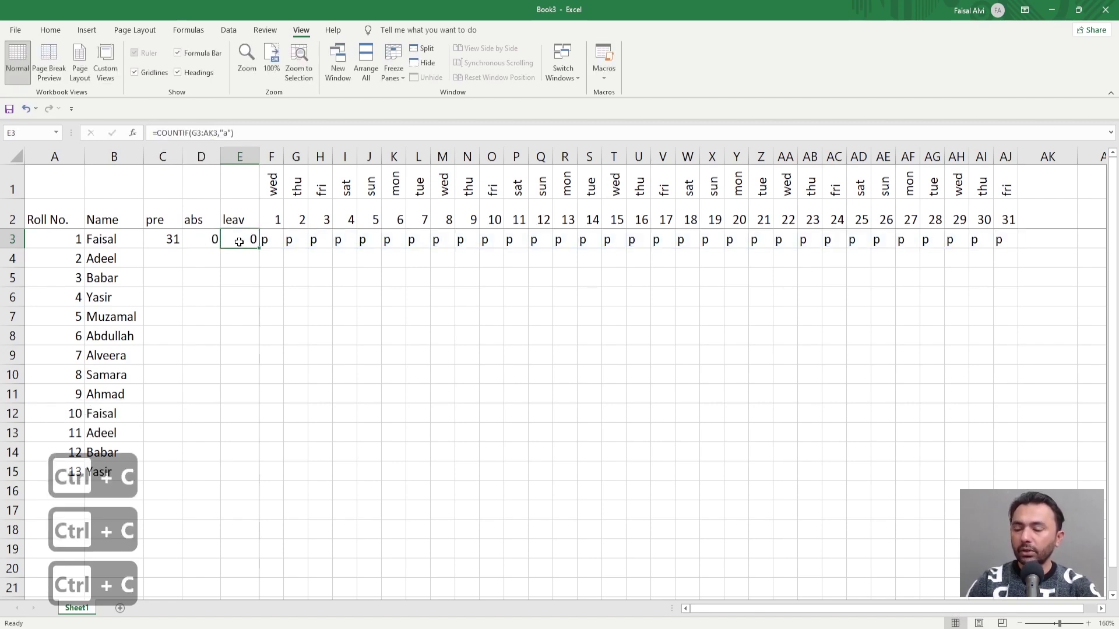
key(ctrl+v)
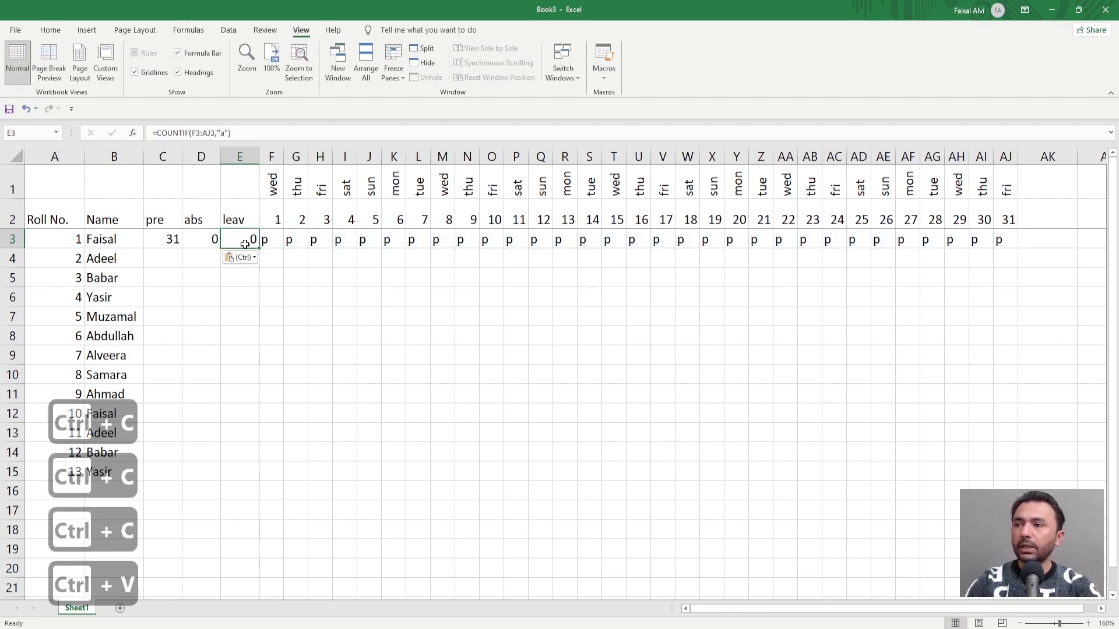
Repeat the transfer of the absent formula's text from D3 into E3
click(209, 239)
drag(231, 133, 116, 138)
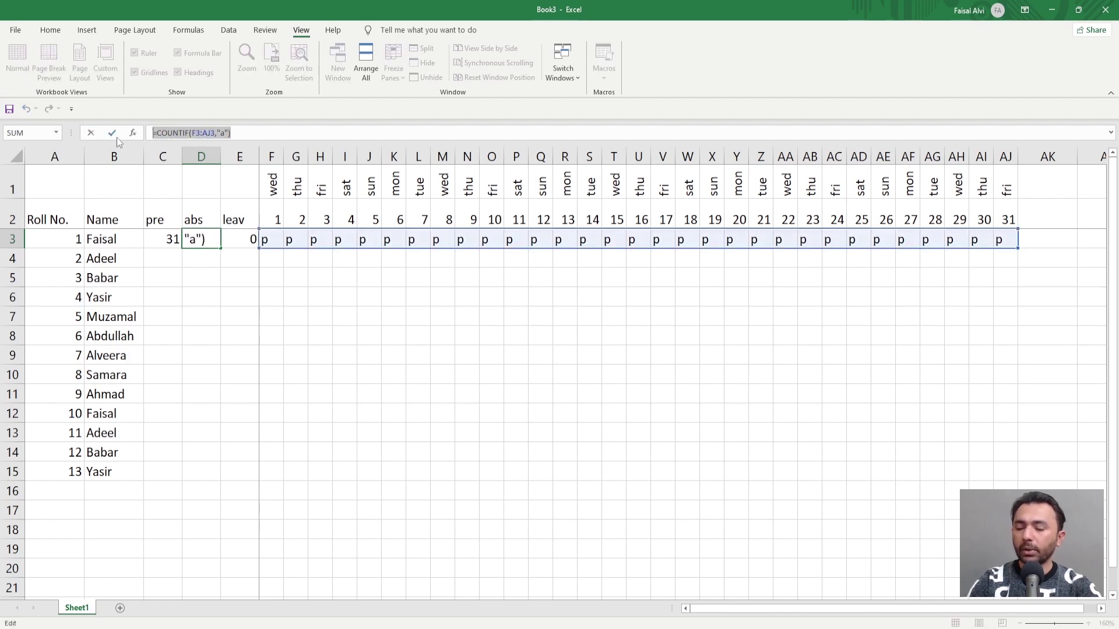
key(ctrl+c)
key(Escape)
click(235, 238)
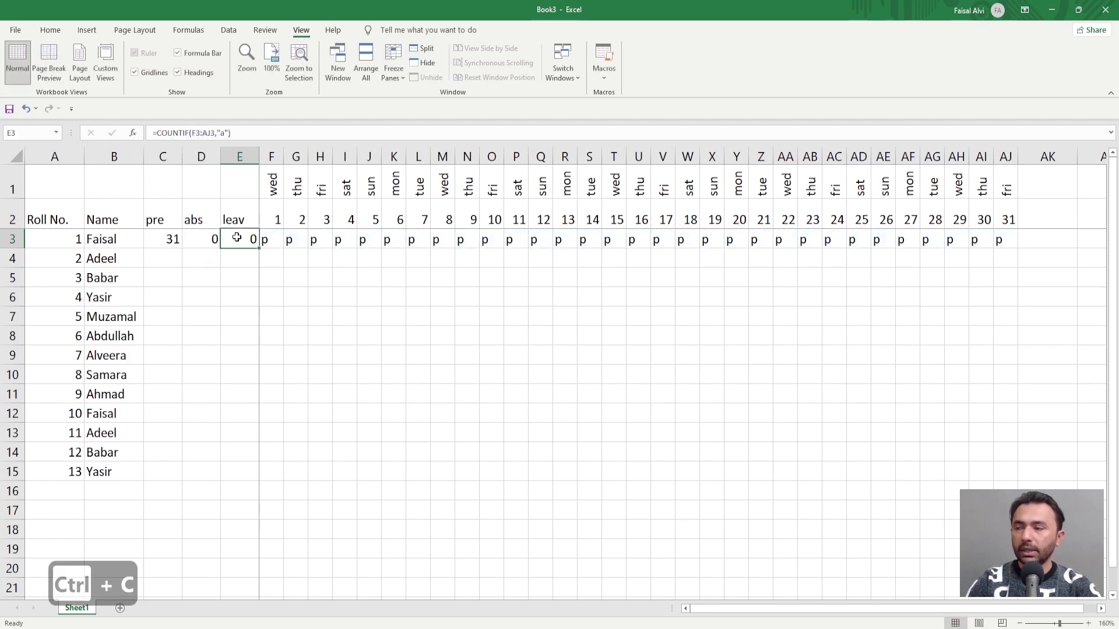
key(ctrl+v)
Change the criterion of the formula in E3 to "l" so that it counts leave days
double_click(237, 237)
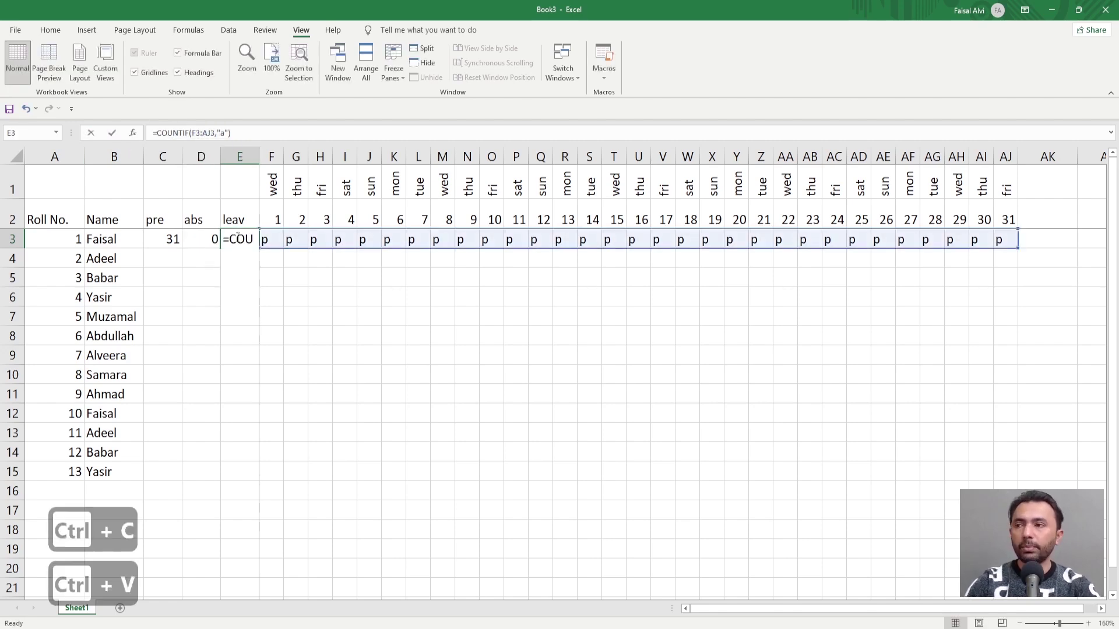
key(Left)
key(Left)
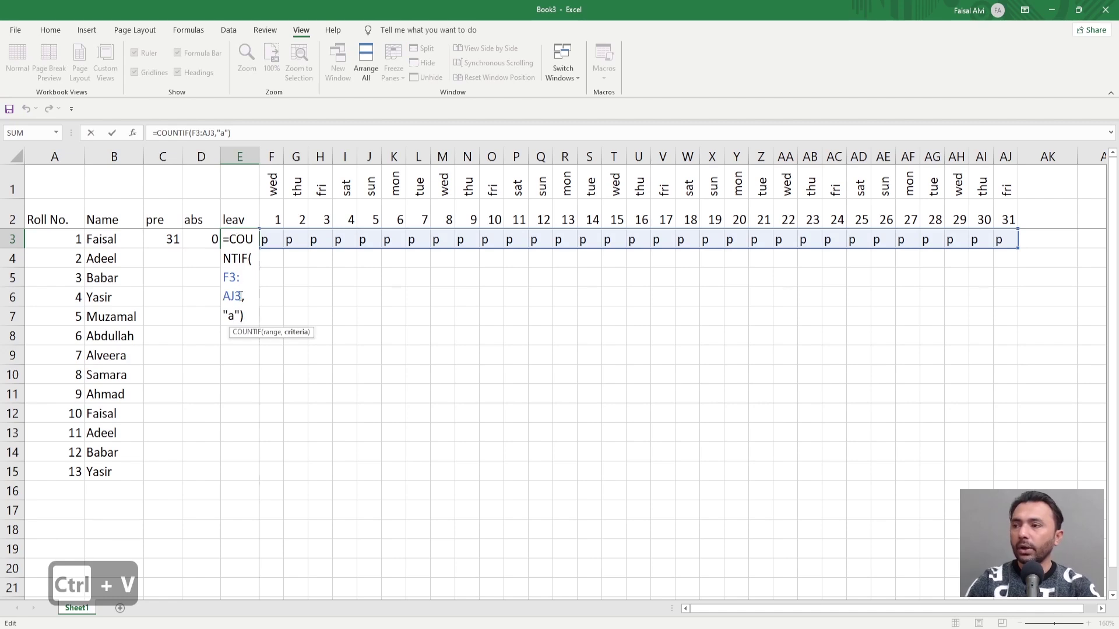
double_click(231, 315)
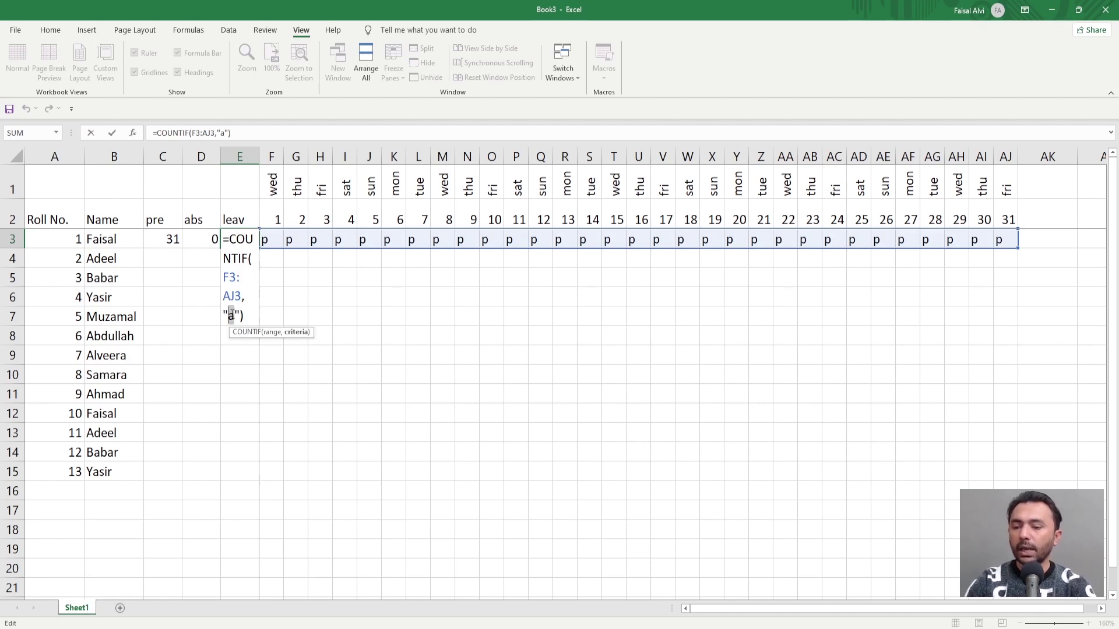
text(l)
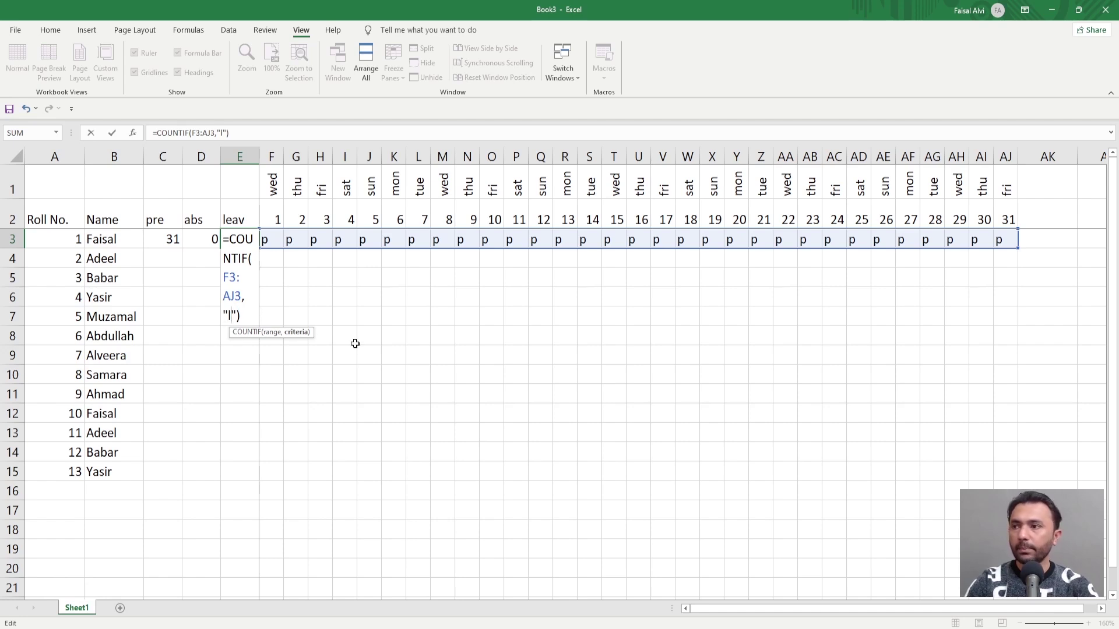
key(Return)
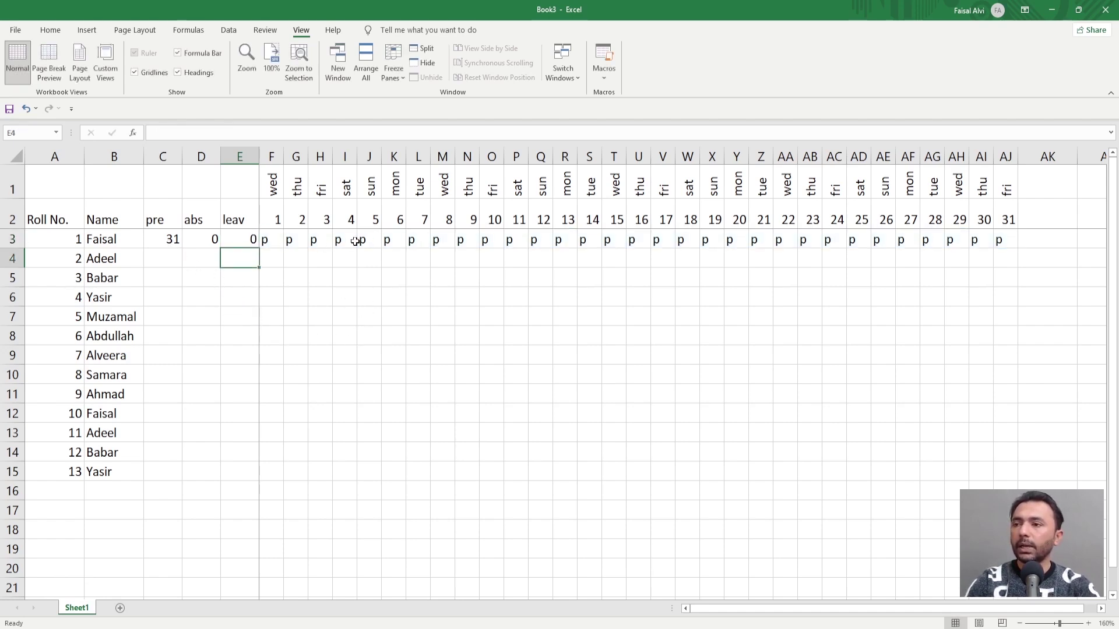
Mark days 4 to 13 in I3:R3 with a and check the absent count in D3
drag(355, 241, 574, 240)
text(a)
key(ctrl+Return)
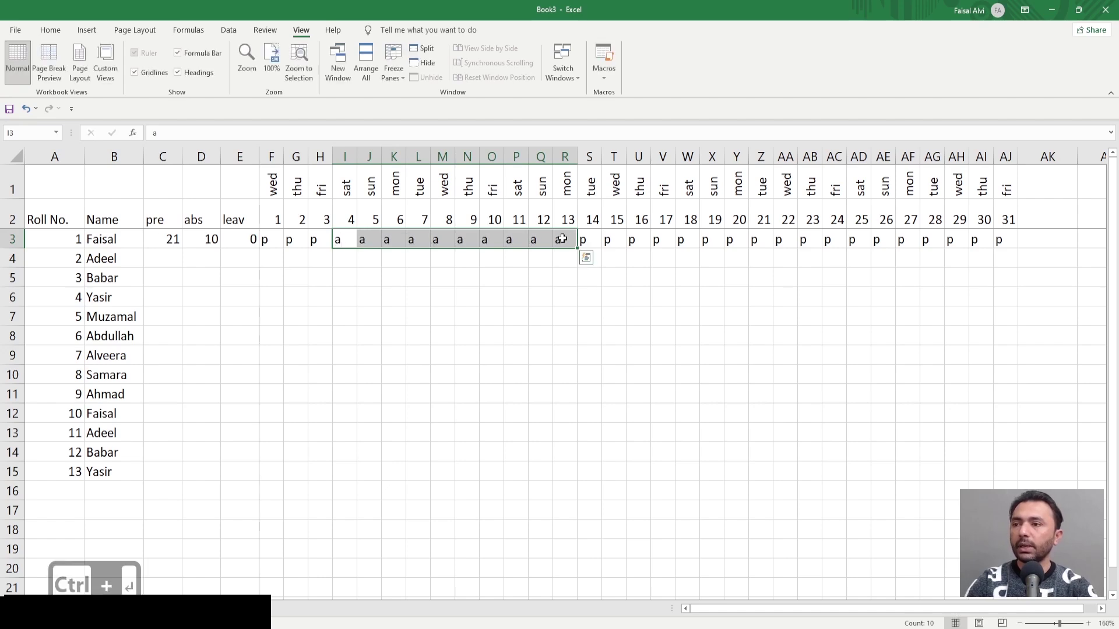
click(209, 240)
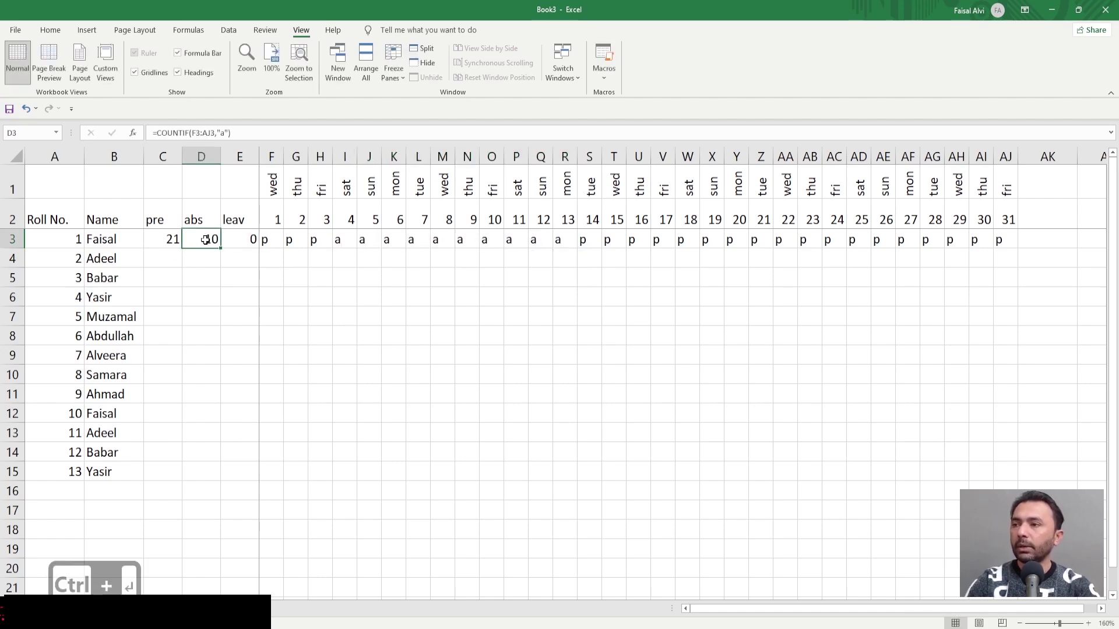
Mark days 19 to 23 in X3:AB3 with l to test the leave count
drag(708, 240, 823, 244)
text(l)
key(ctrl+Return)
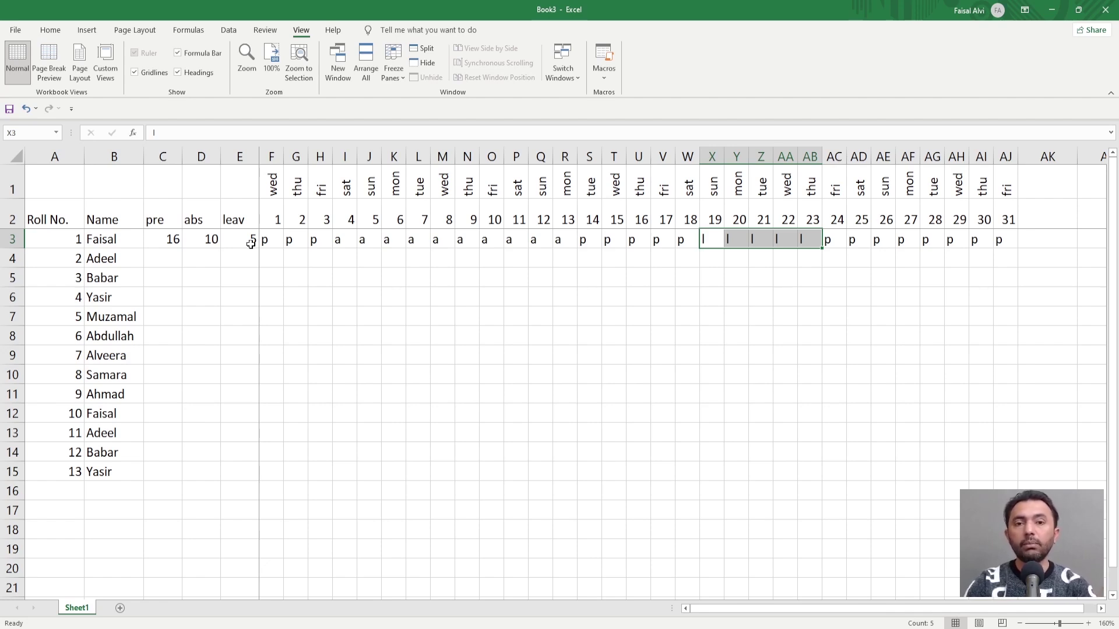
Fill the count formulas in C3:E3 and the attendance marks in F3:AJ3 down to row 15 for all students
click(203, 260)
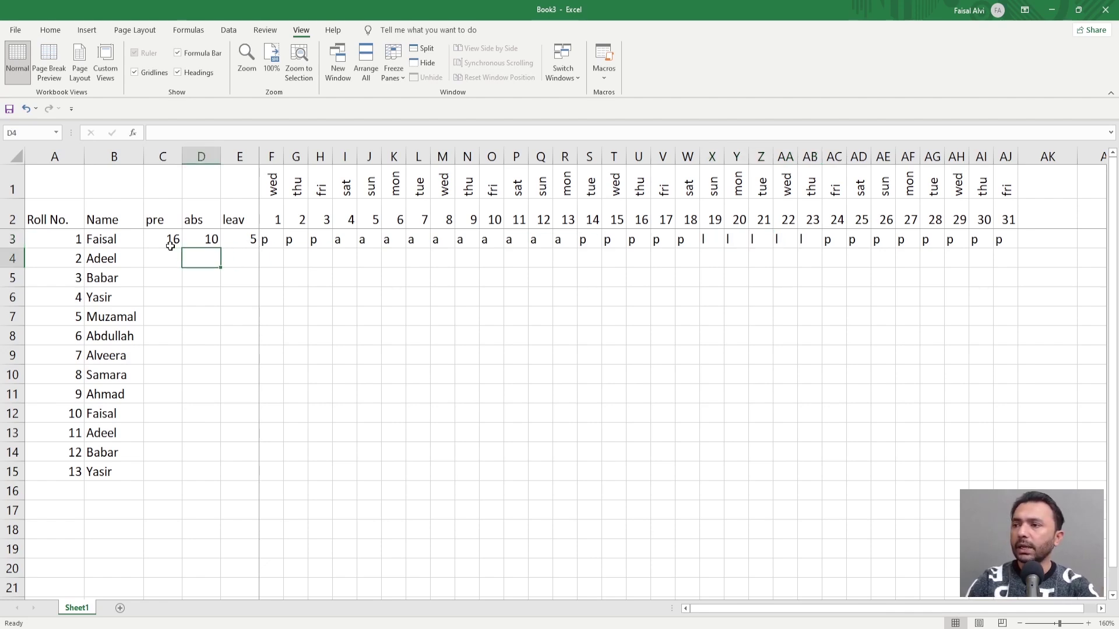
drag(171, 241, 257, 477)
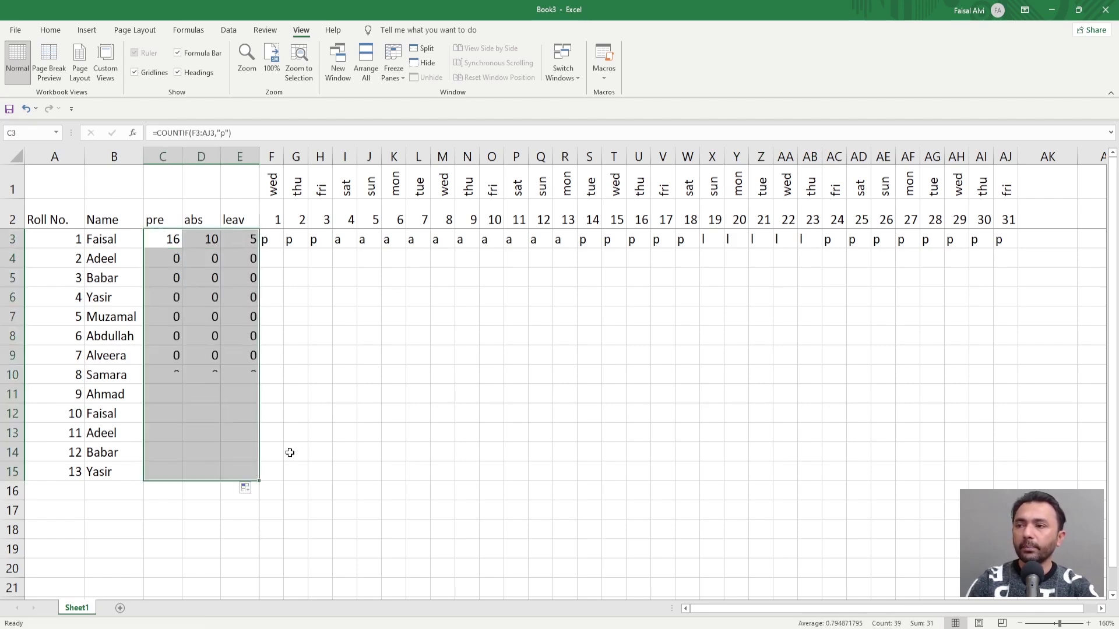
drag(275, 244, 1016, 476)
click(752, 318)
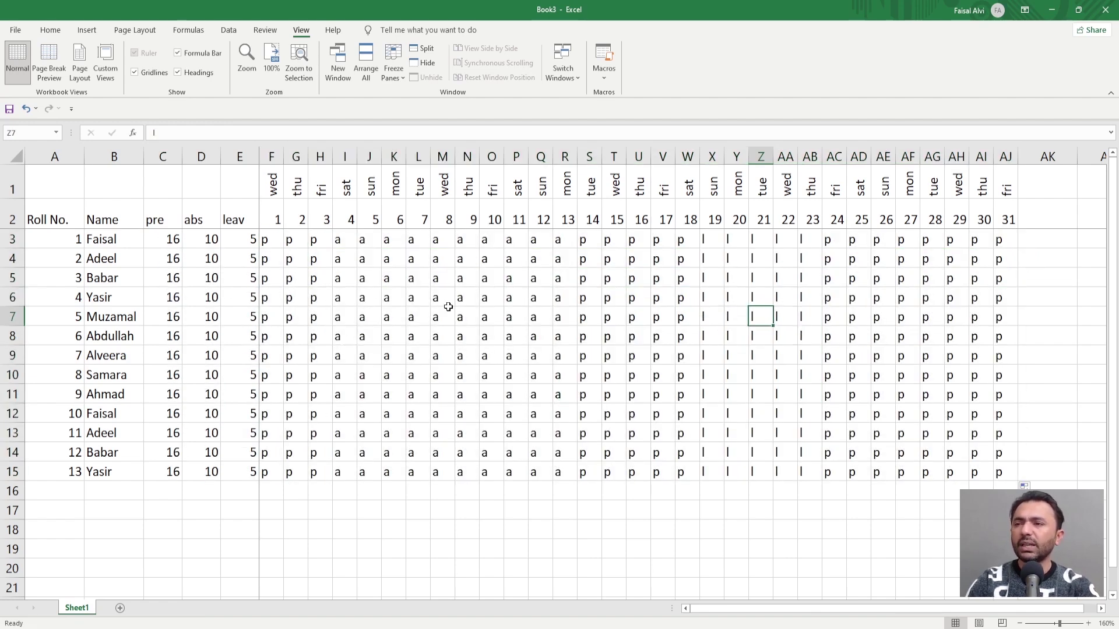
Fill the block M6:O8, days 8 to 10 of roll numbers 4 to 6, with l
drag(434, 303, 489, 338)
text(l)
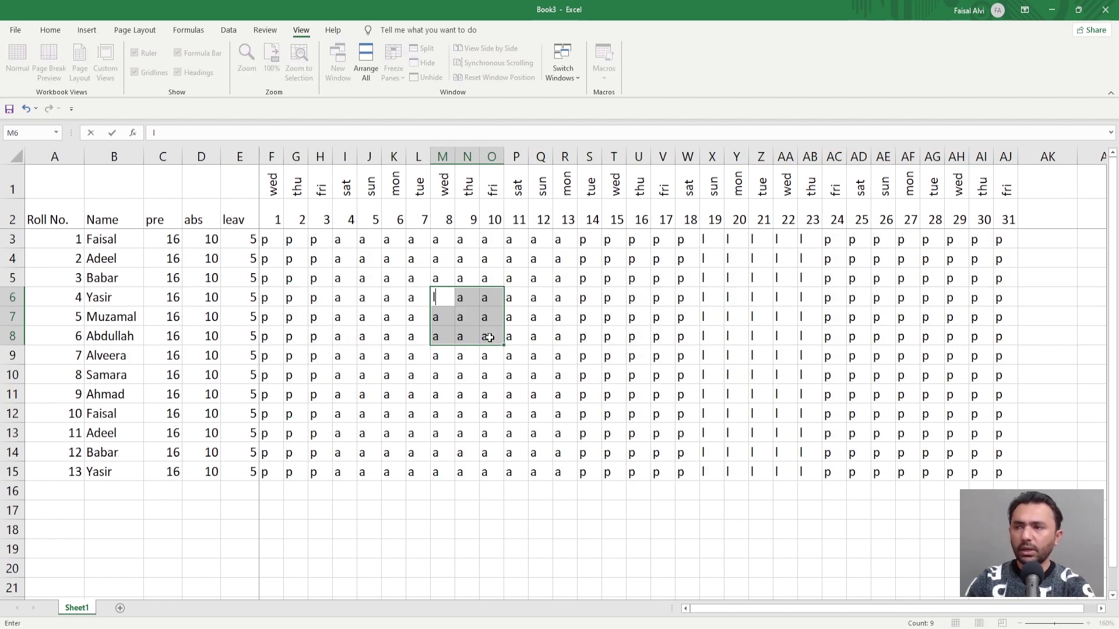
key(ctrl+Return)
click(495, 356)
Fill the block S11:U14, days 14 to 16 of roll numbers 9 to 12, with l
drag(583, 395, 637, 444)
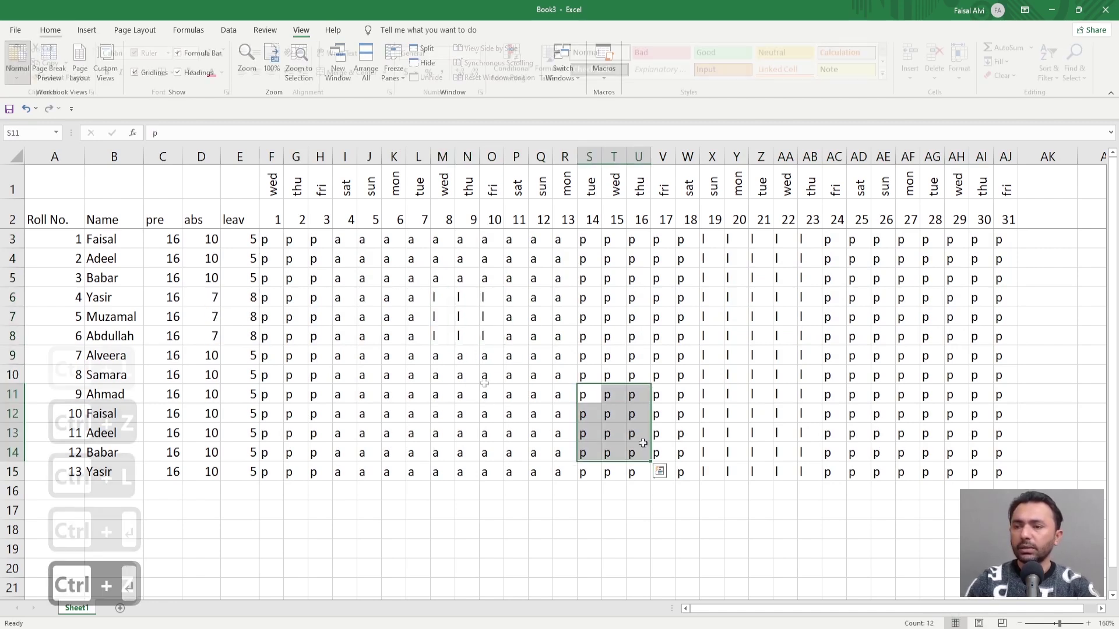
text(l)
key(ctrl+Return)
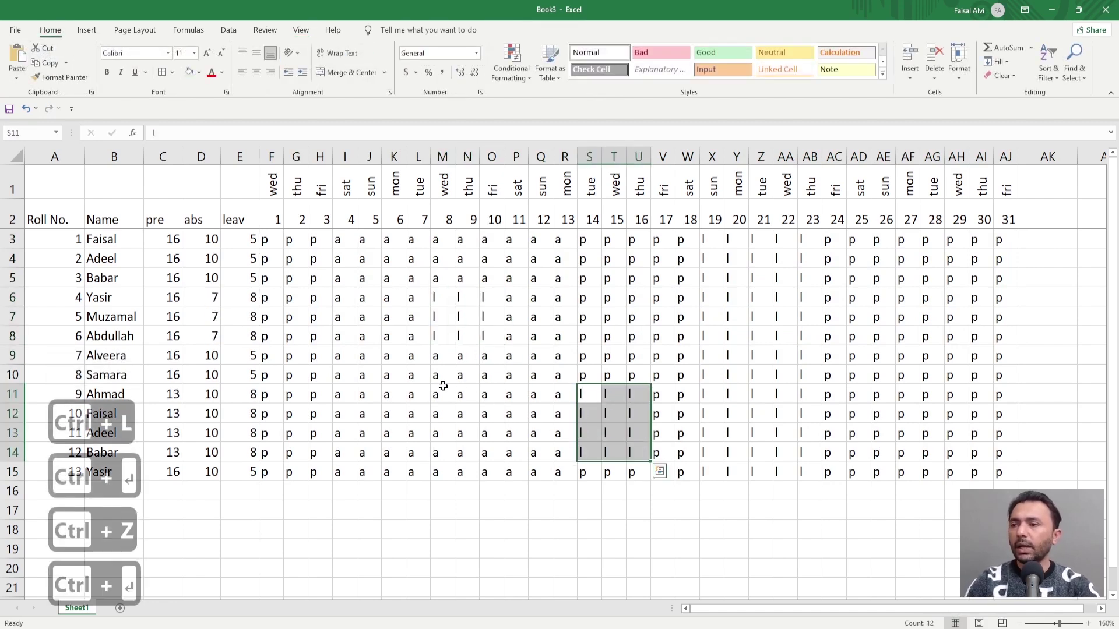
Fill the block AD5:AF8, days 25 to 27 of roll numbers 3 to 6, with a
drag(852, 278, 917, 335)
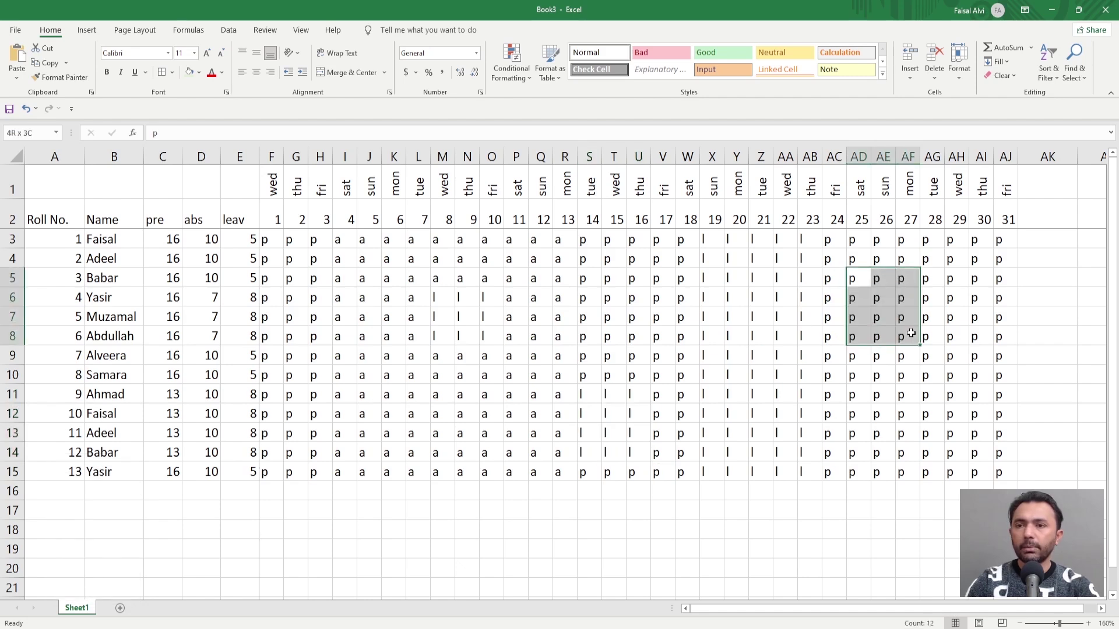
text(a)
key(ctrl+Return)
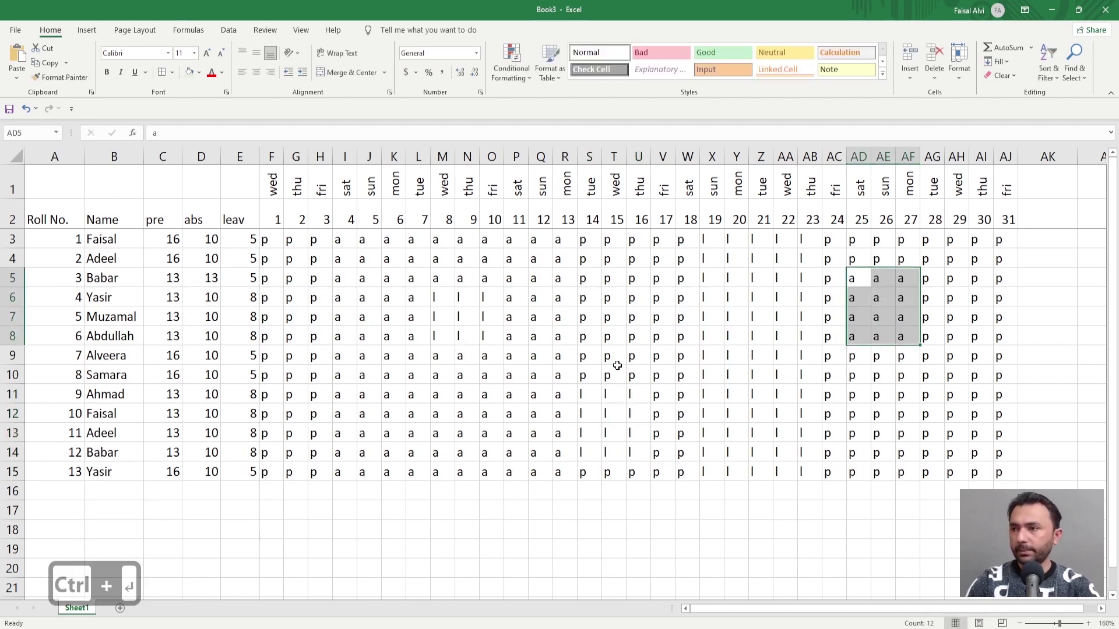
click(615, 367)
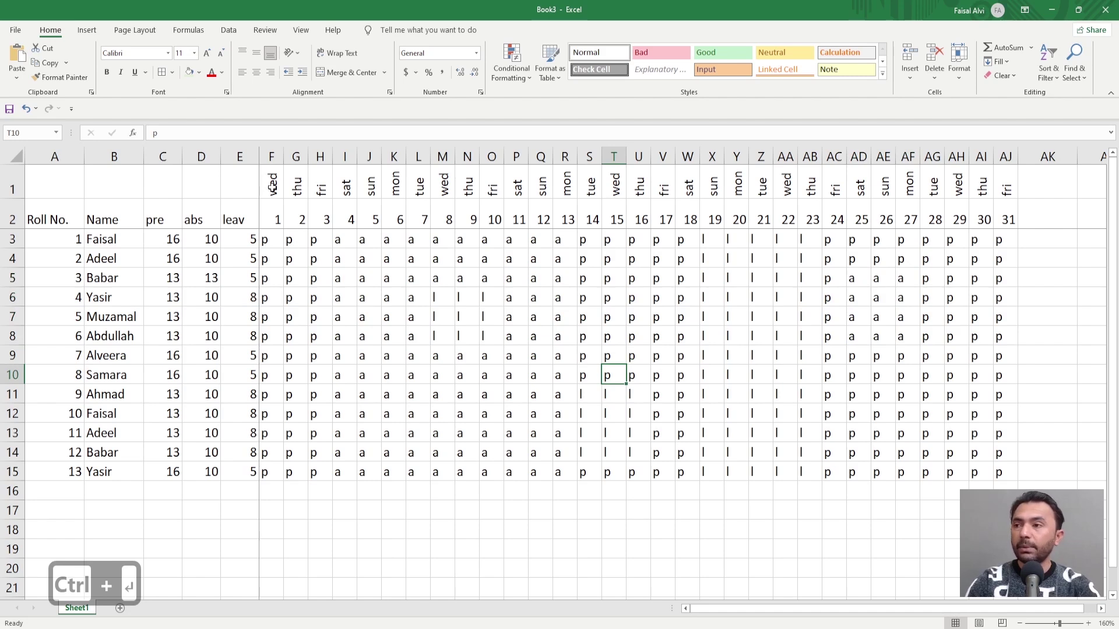
Add an Equal To conditional formatting rule to columns A:AJ giving p cells Green Fill with Dark Green Text
drag(1006, 156, 65, 147)
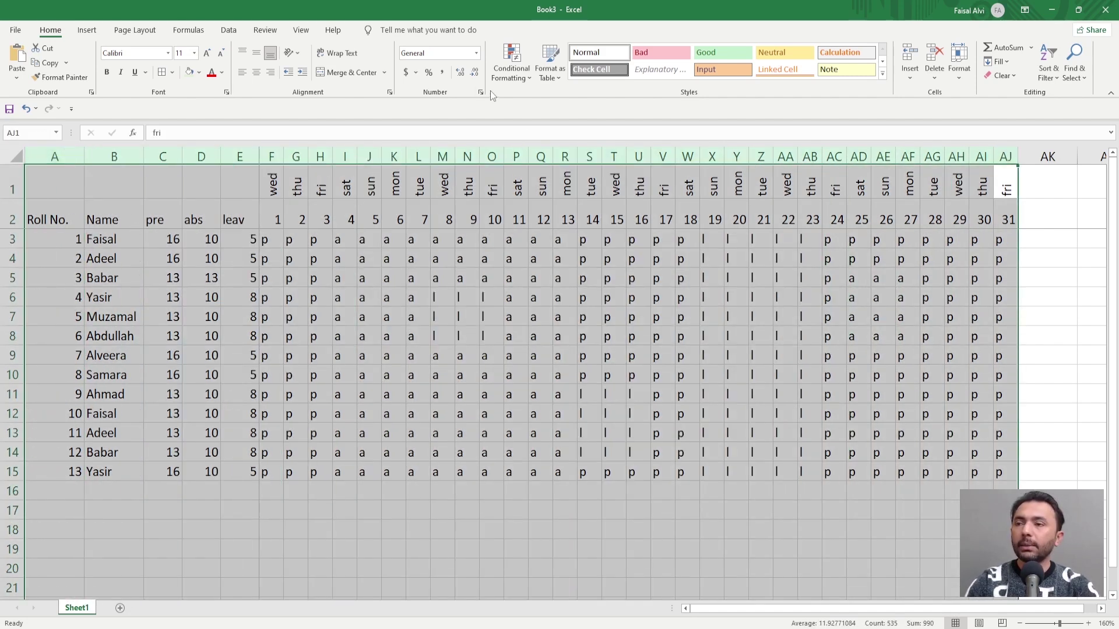
click(511, 63)
mouse_move(529, 104)
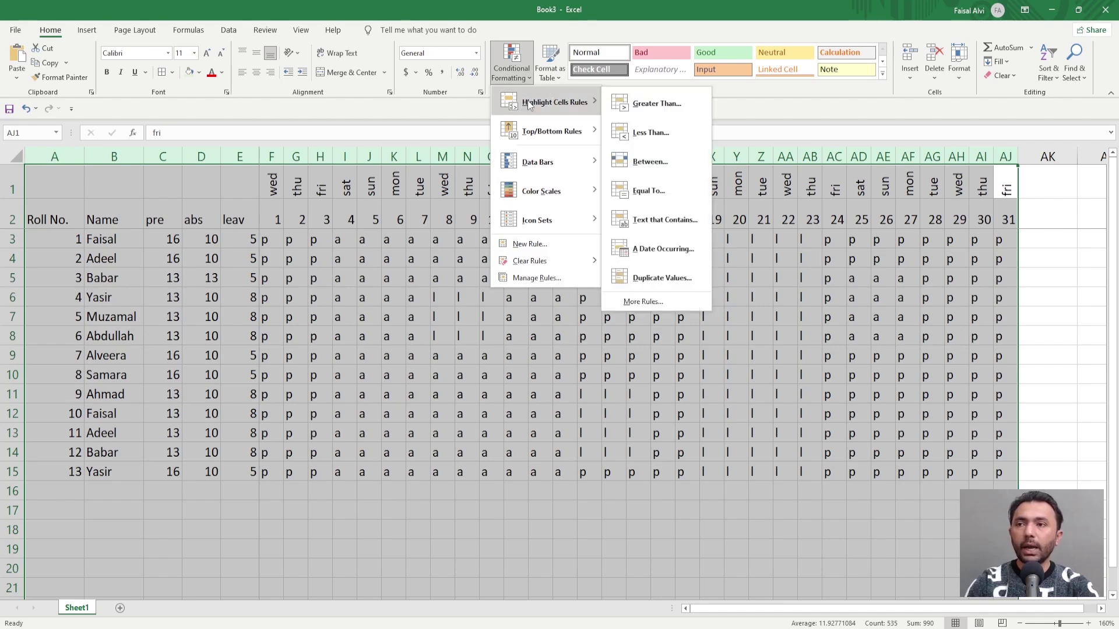
click(659, 193)
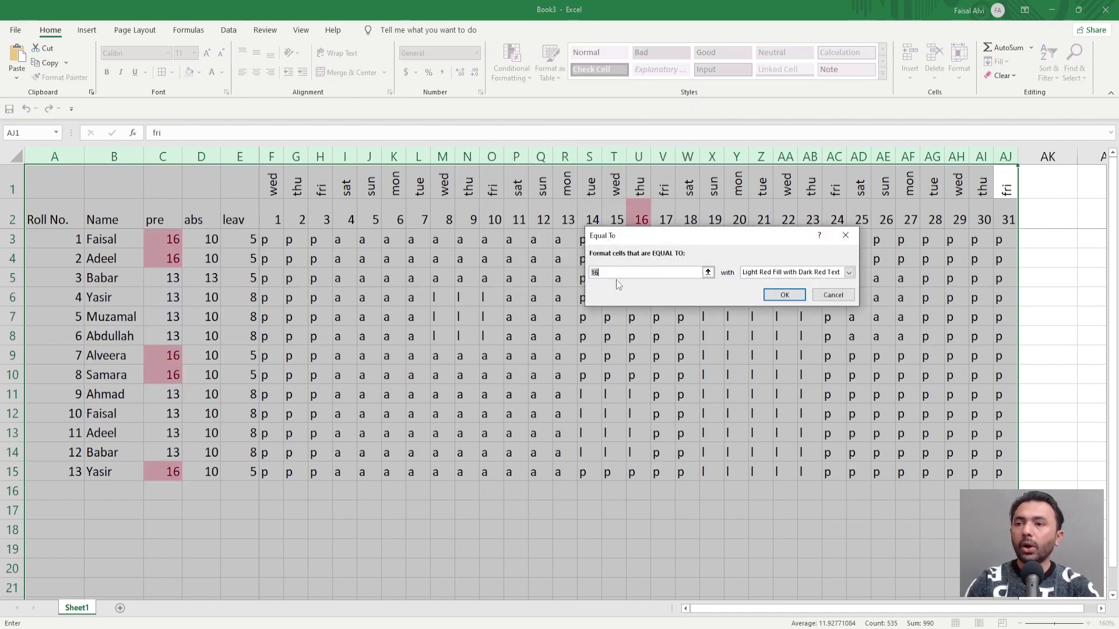
key(alt+2)
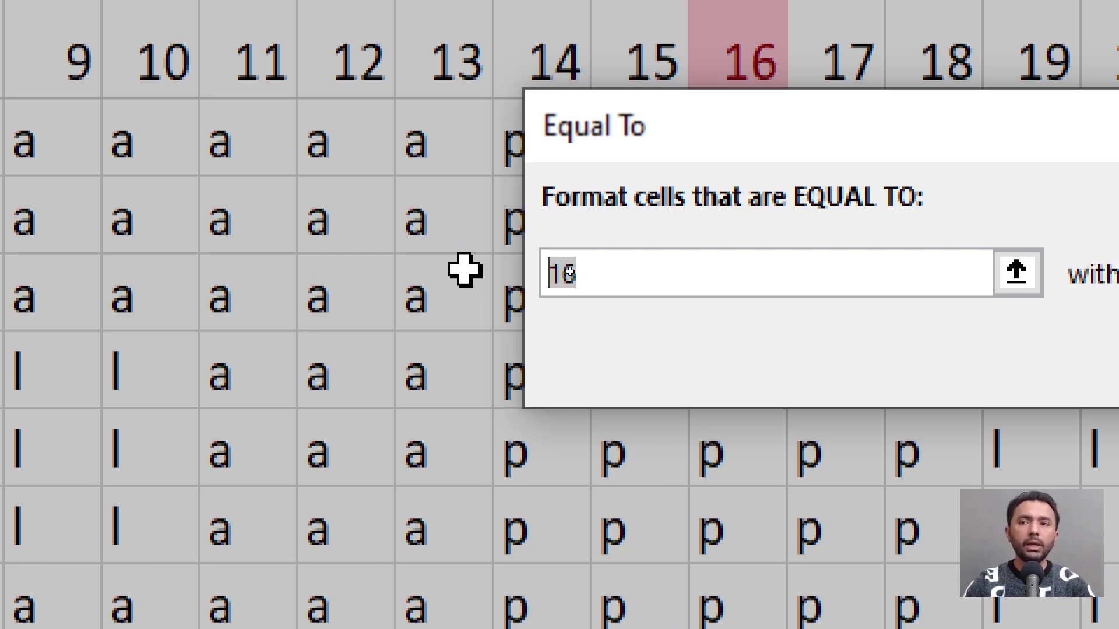
text(p)
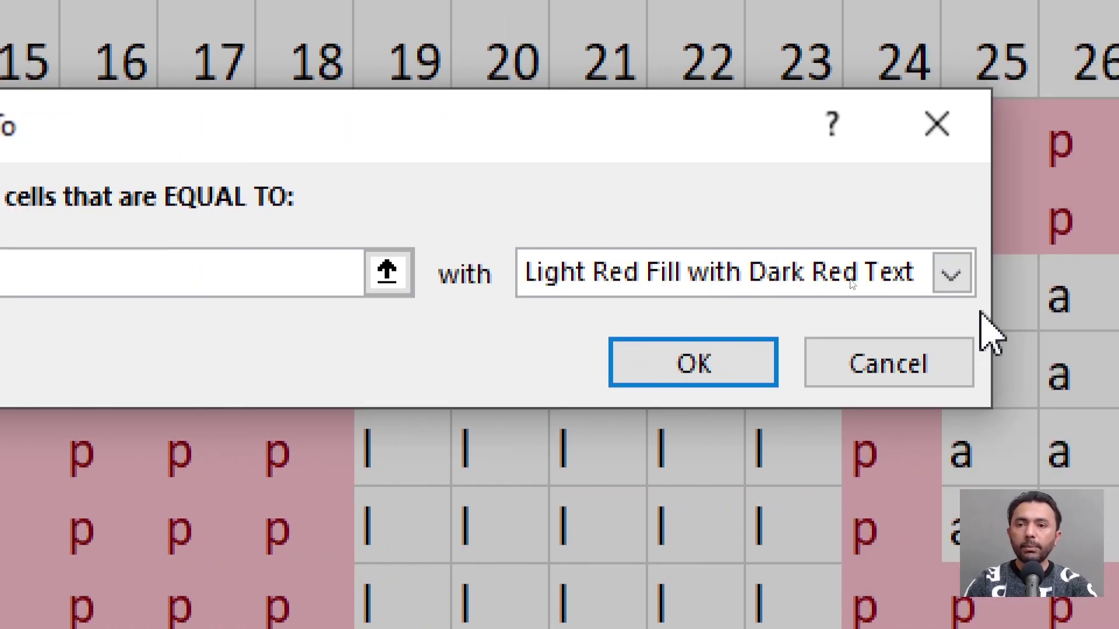
click(1075, 273)
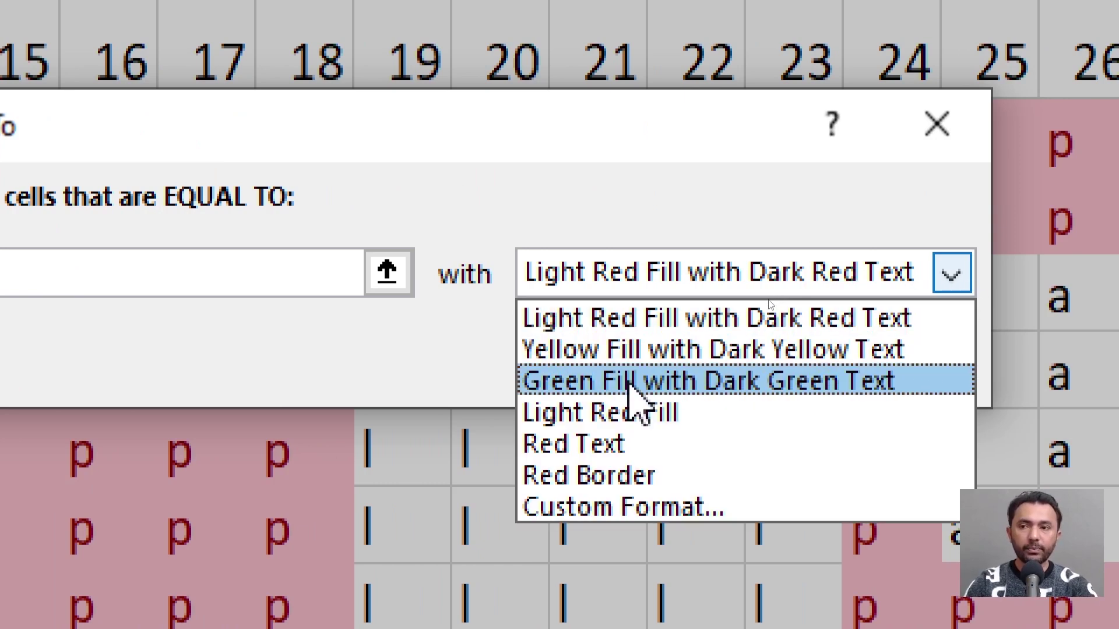
click(630, 382)
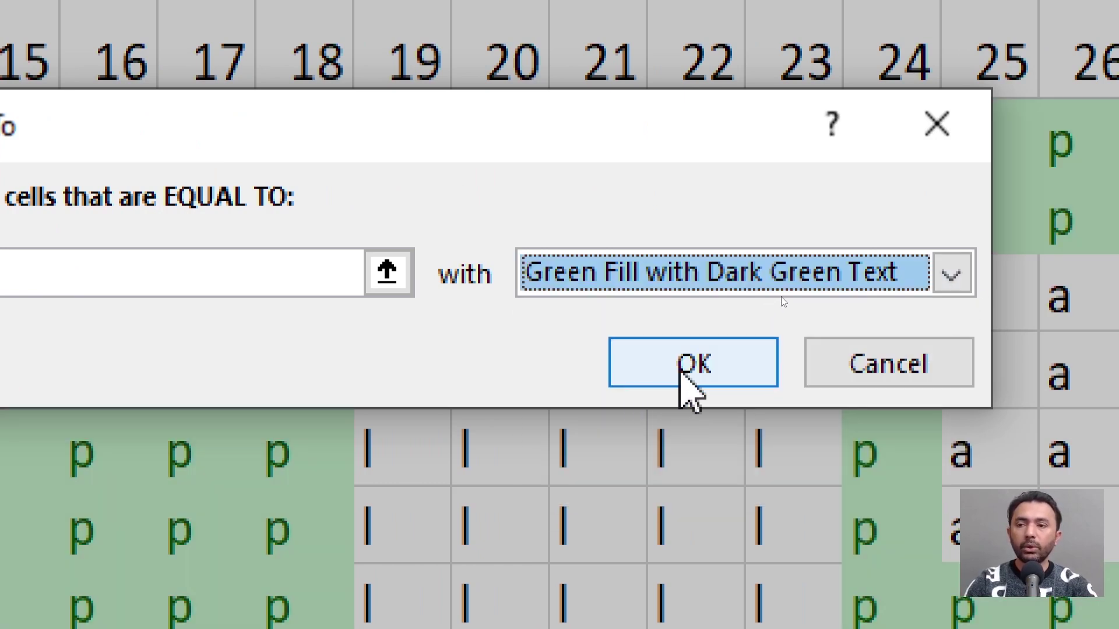
click(683, 373)
key(alt+2)
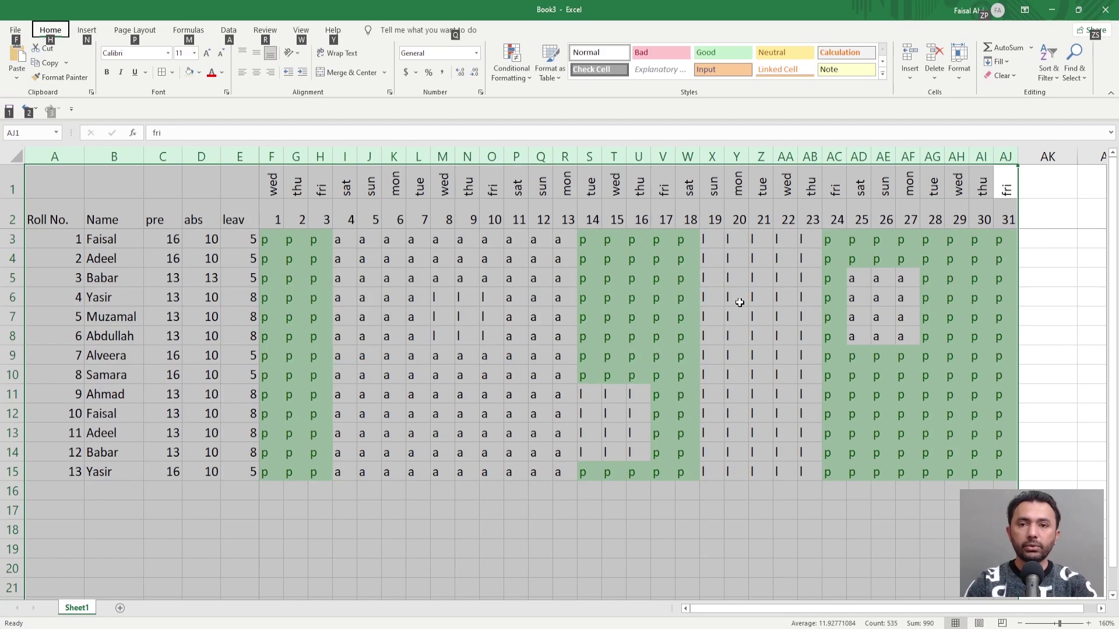
Add an Equal To conditional formatting rule to columns A:AJ giving a cells Light Red Fill with Dark Red Text
click(512, 64)
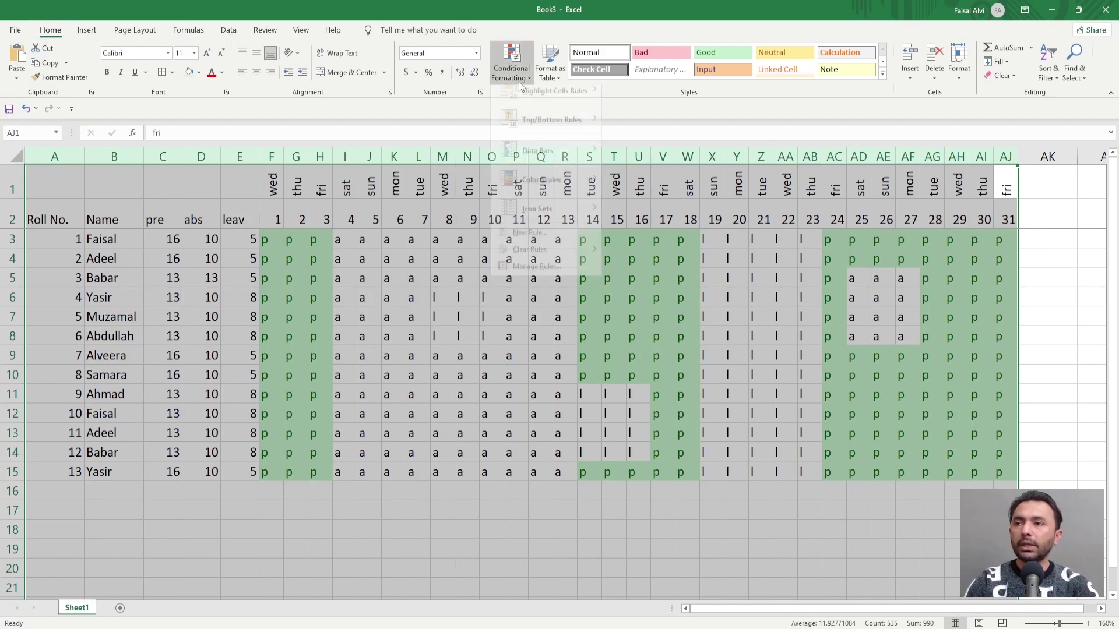
mouse_move(554, 102)
click(638, 191)
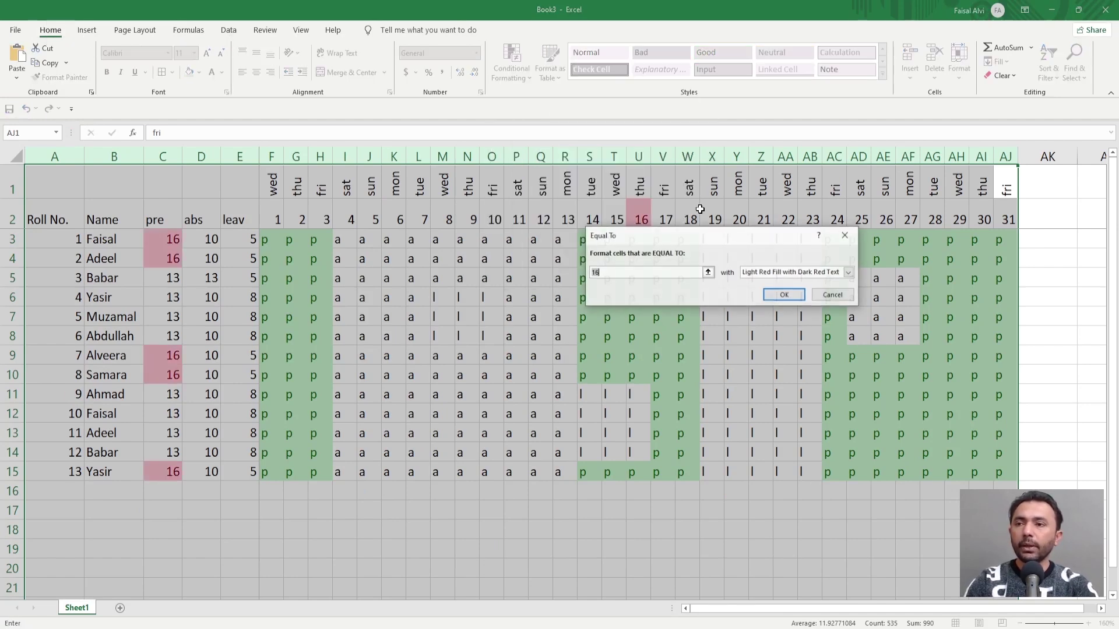
text(a)
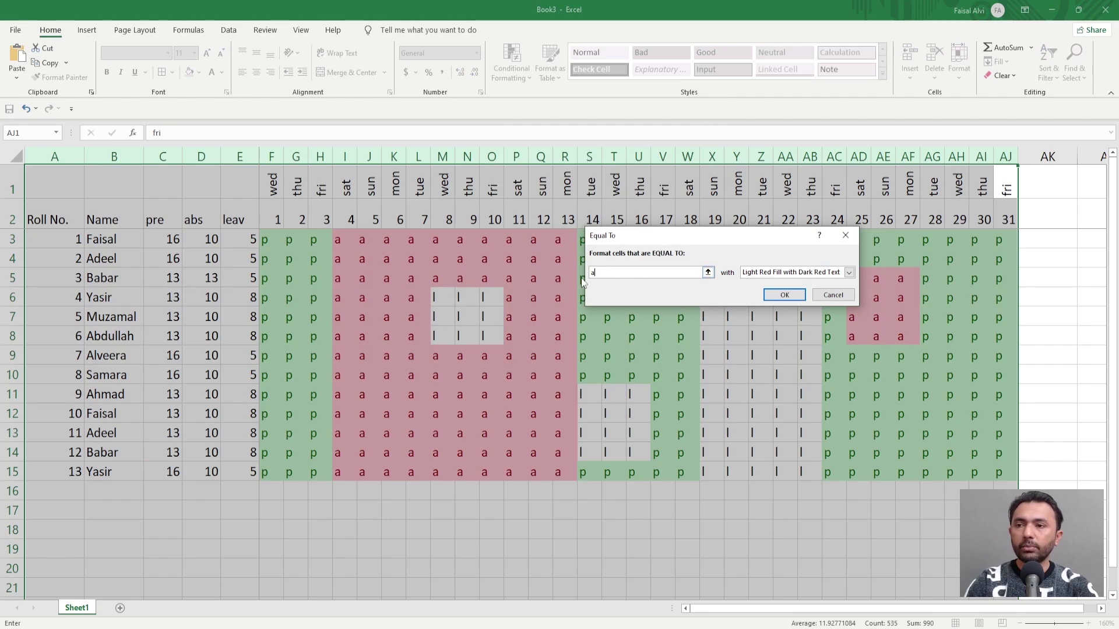
click(757, 272)
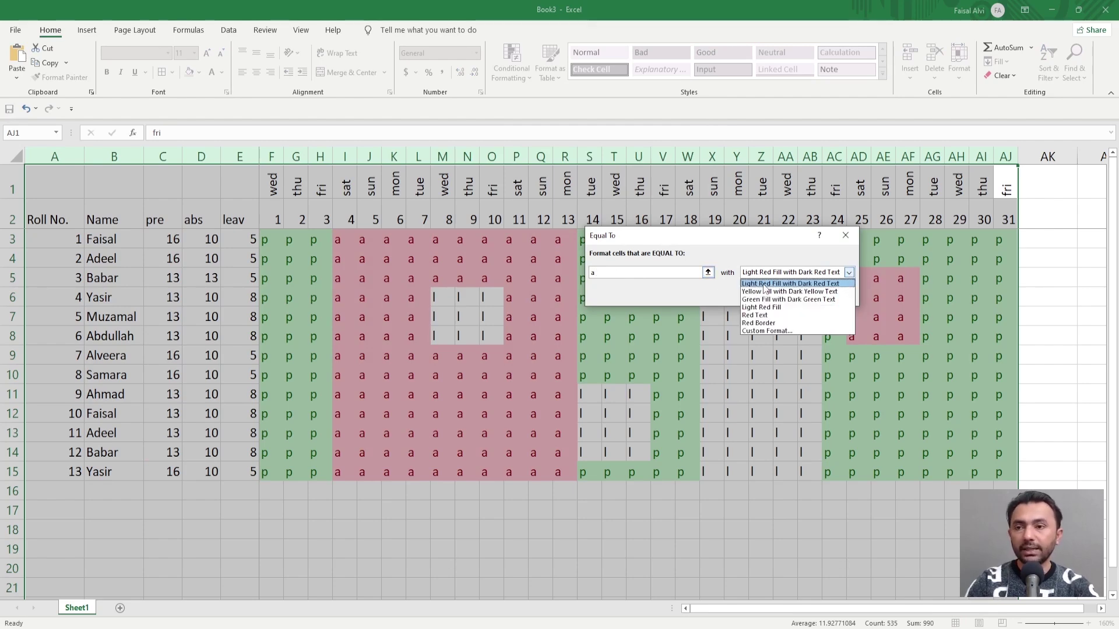
click(765, 283)
click(782, 297)
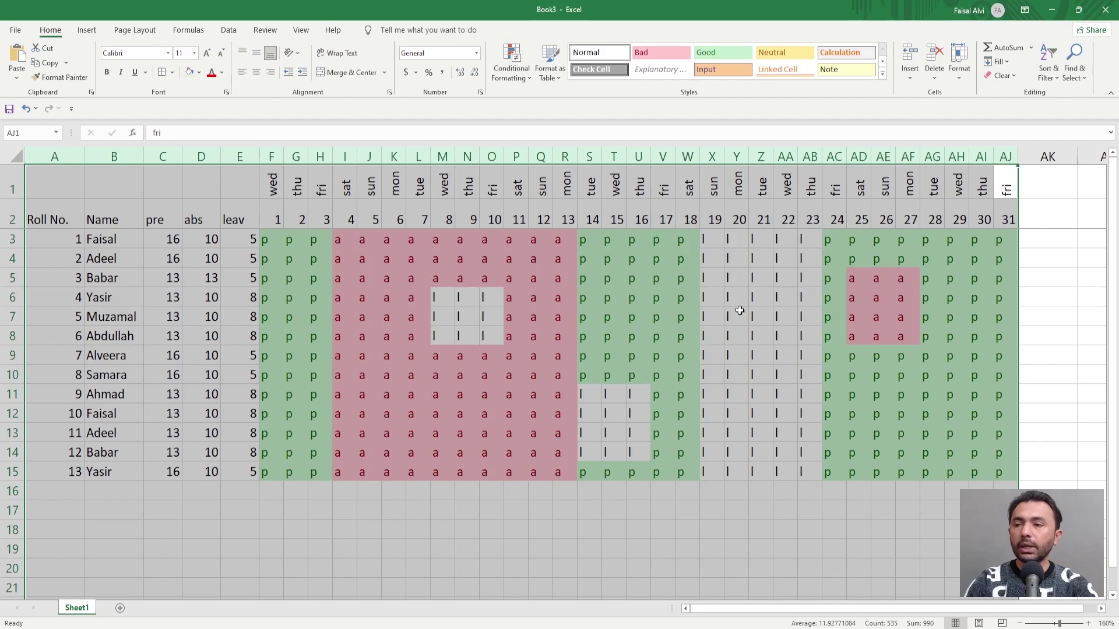
Add an Equal To conditional formatting rule to columns A:AJ giving l cells Yellow Fill with Dark Yellow Text
click(512, 64)
mouse_move(554, 102)
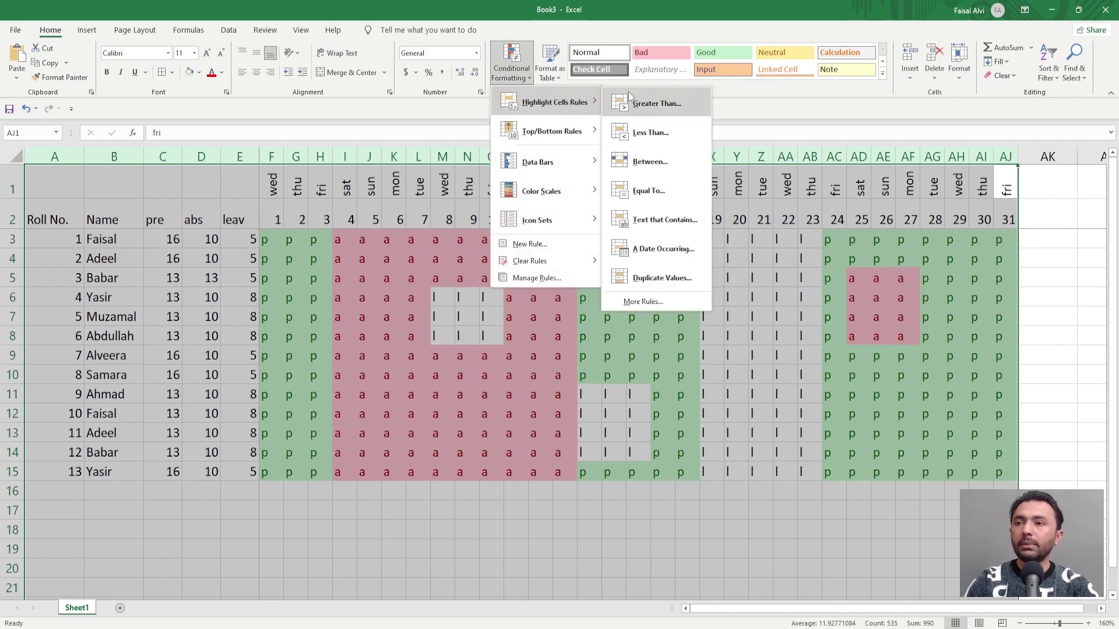
click(640, 195)
text(l)
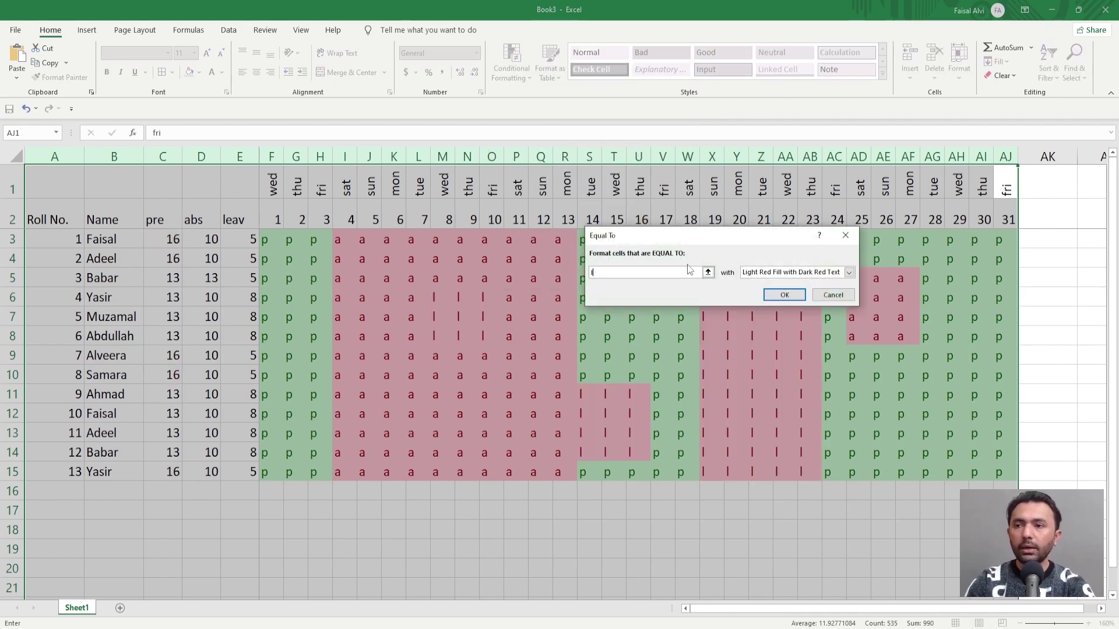
click(770, 272)
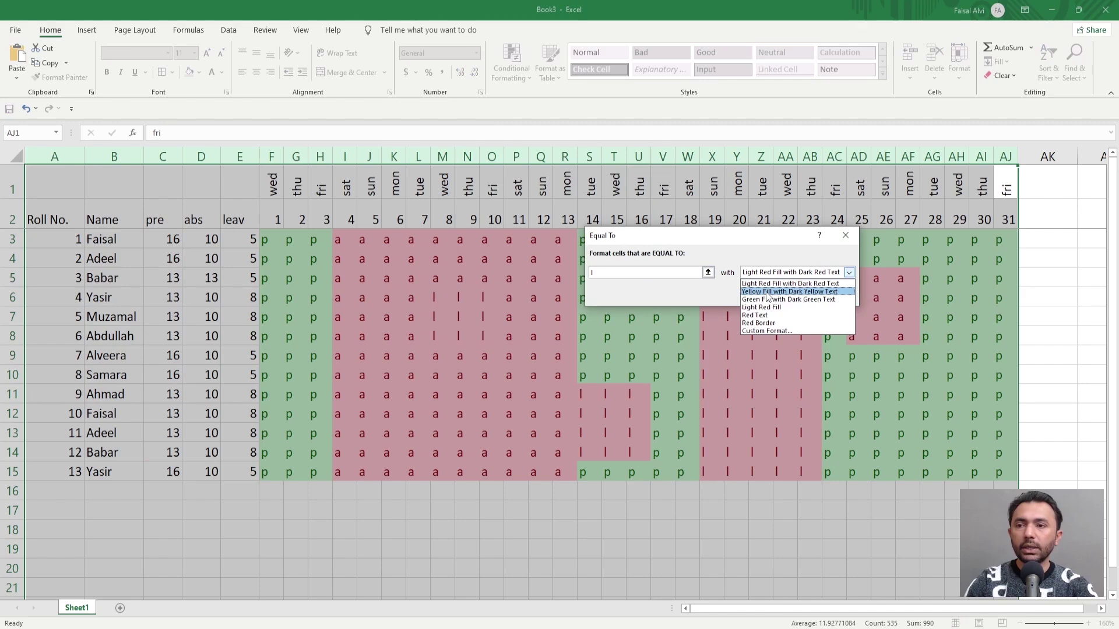
click(781, 291)
click(782, 293)
click(761, 297)
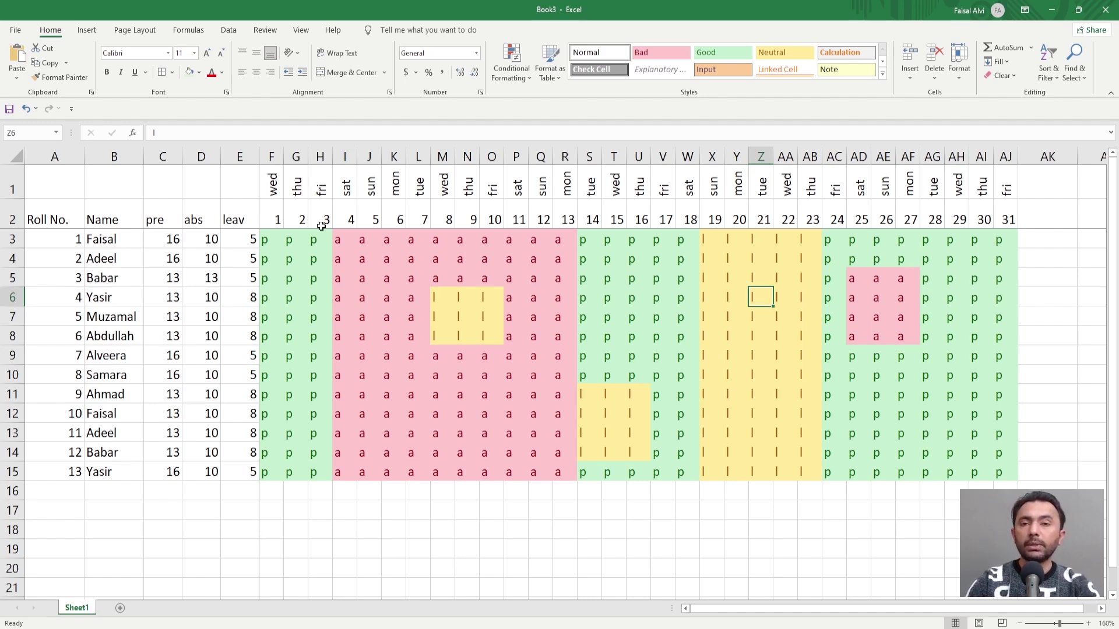
click(274, 193)
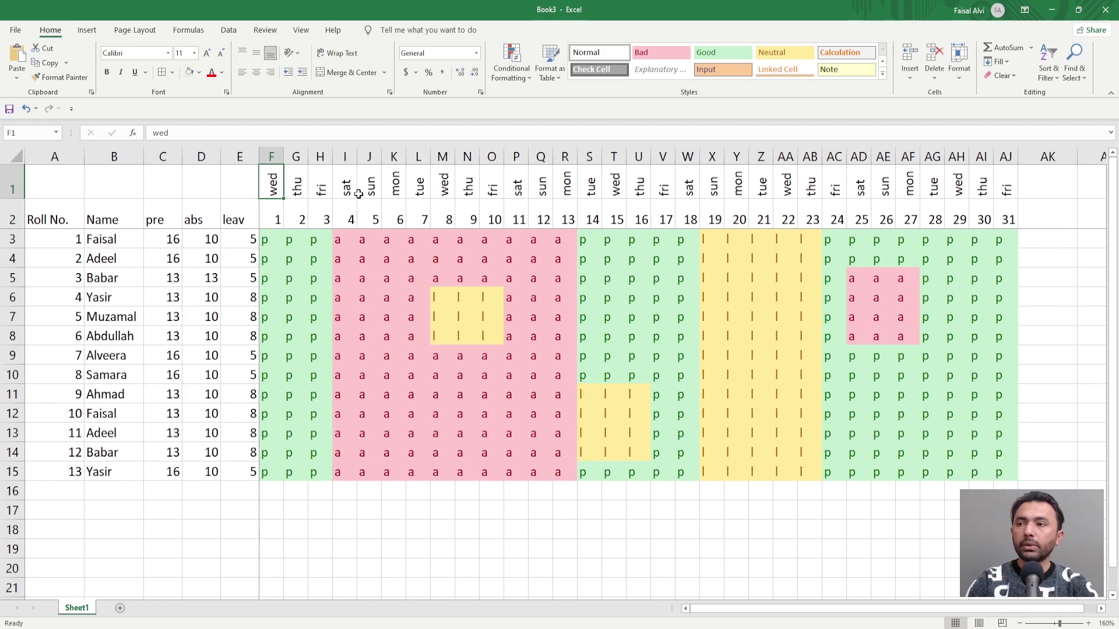
click(322, 188)
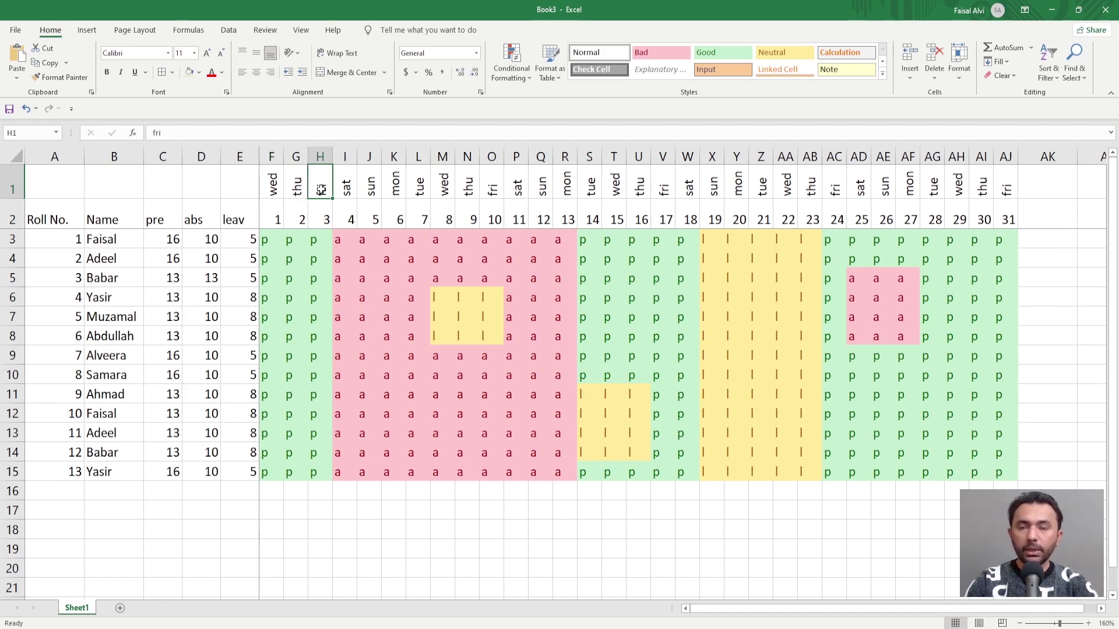
click(320, 156)
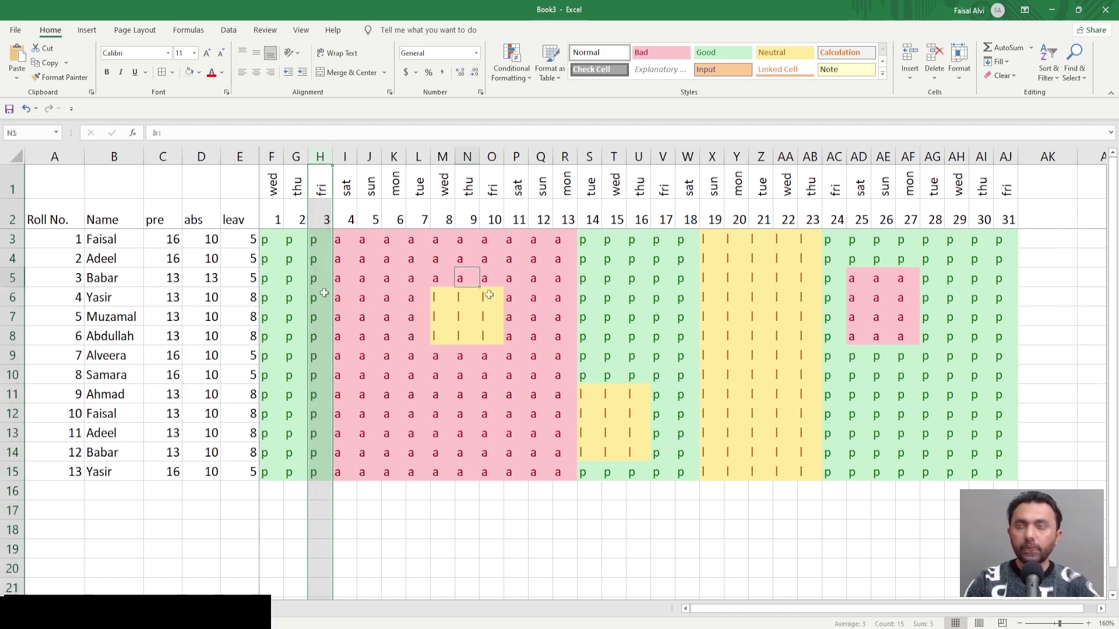
click(470, 280)
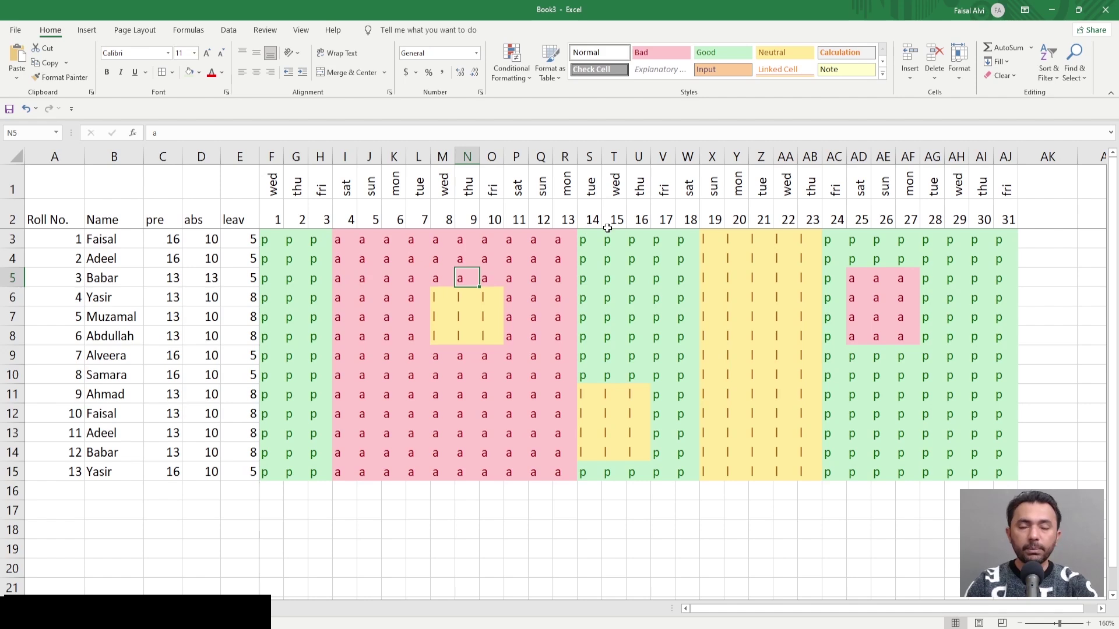
Create a new conditional formatting rule for columns A:AJ that uses a formula to determine which cells to format
drag(1006, 156, 61, 147)
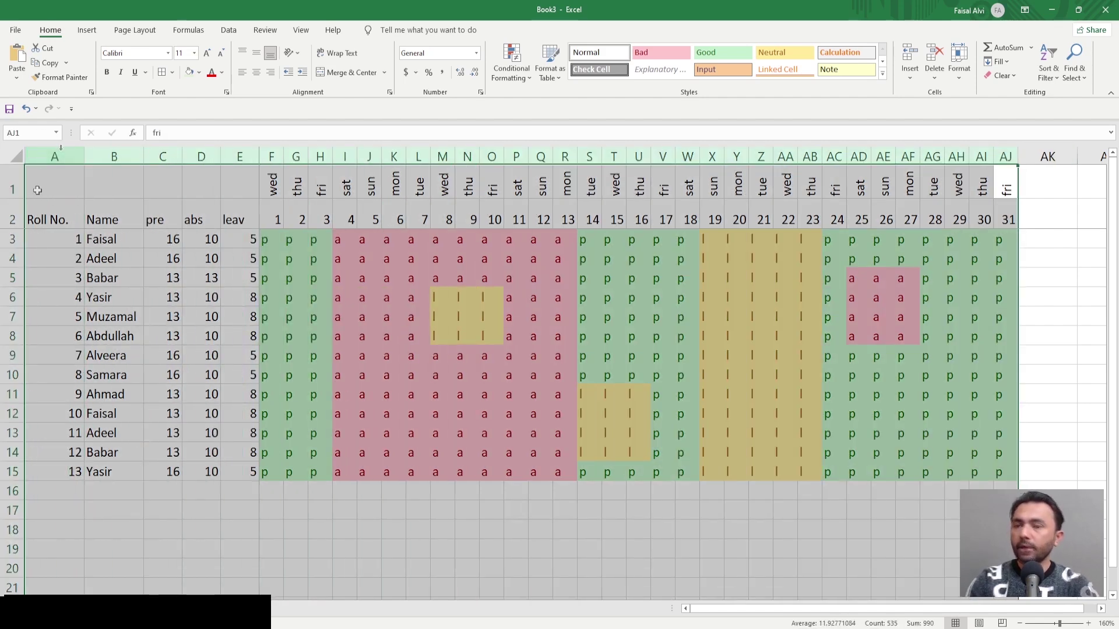
click(517, 81)
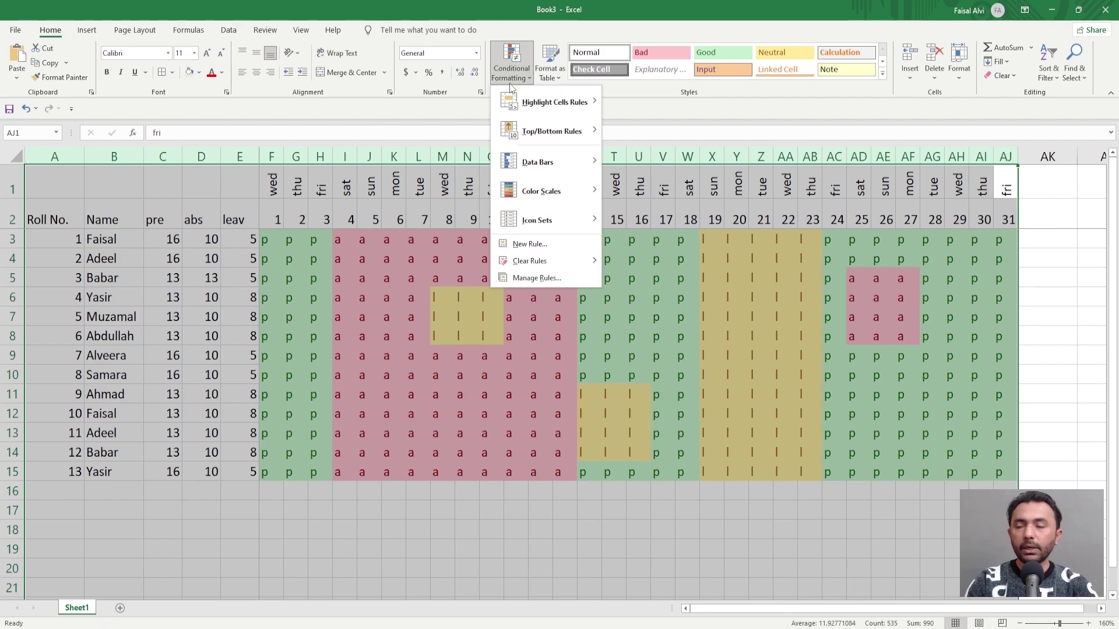
click(546, 245)
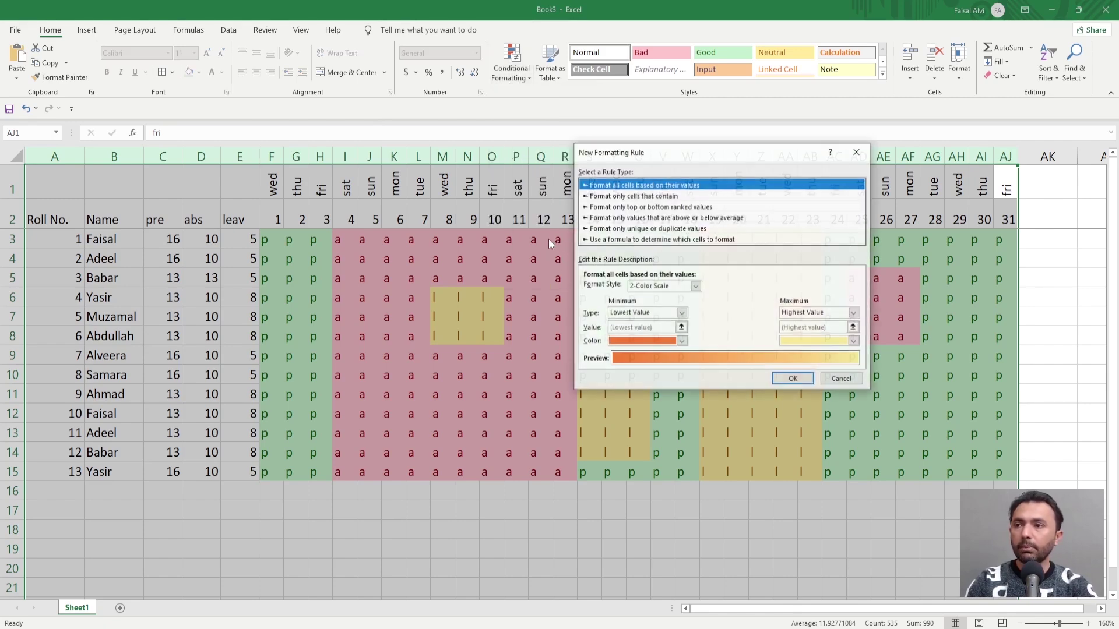
key(alt+2)
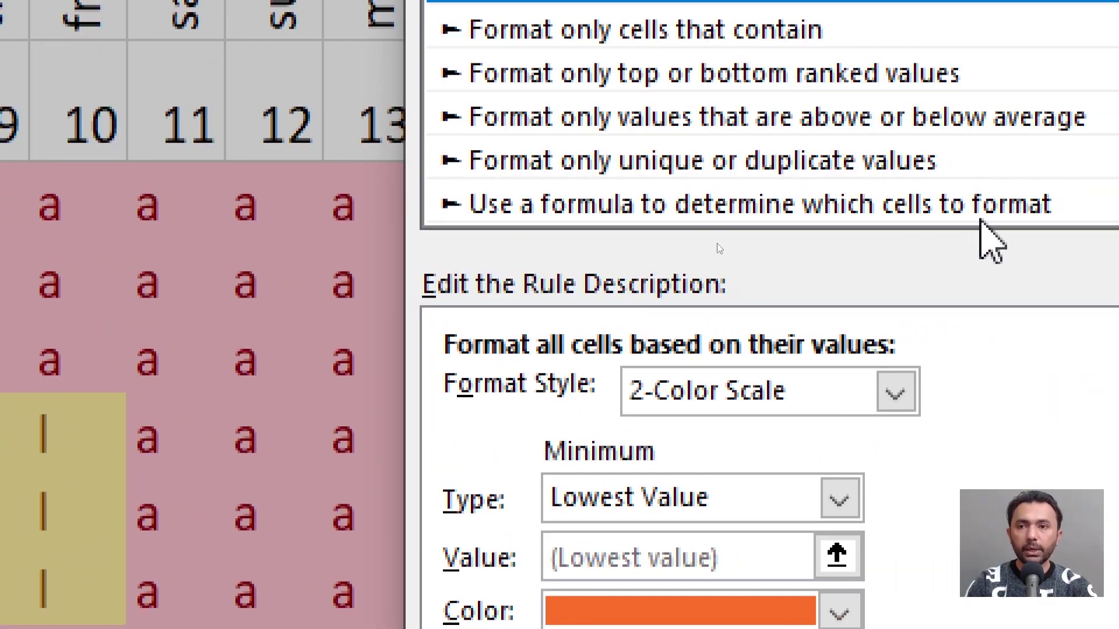
click(971, 214)
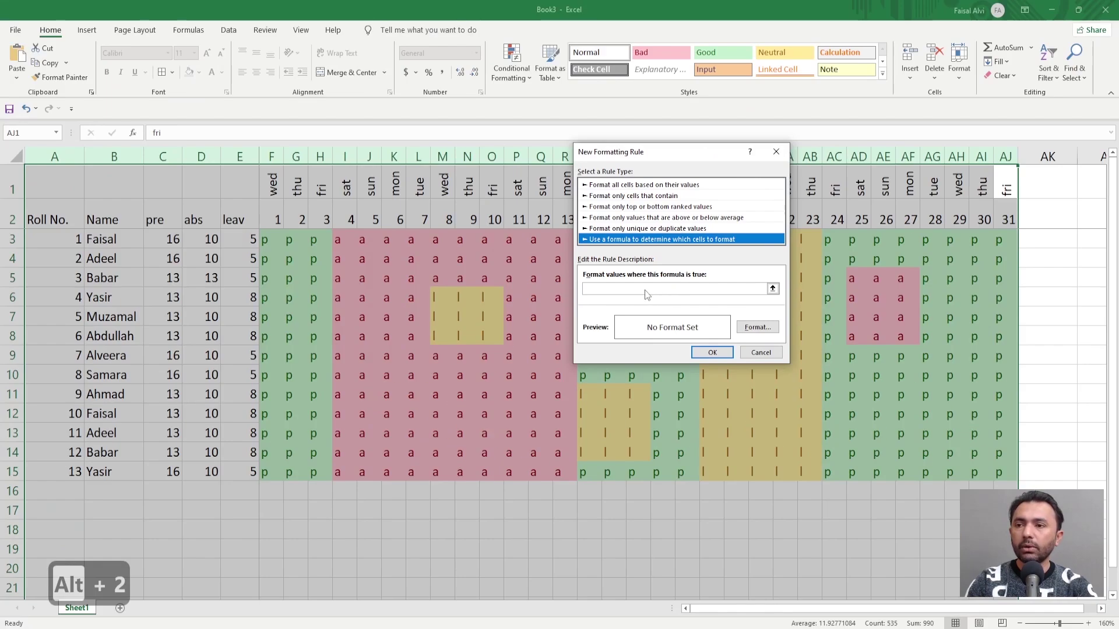
key(alt+2)
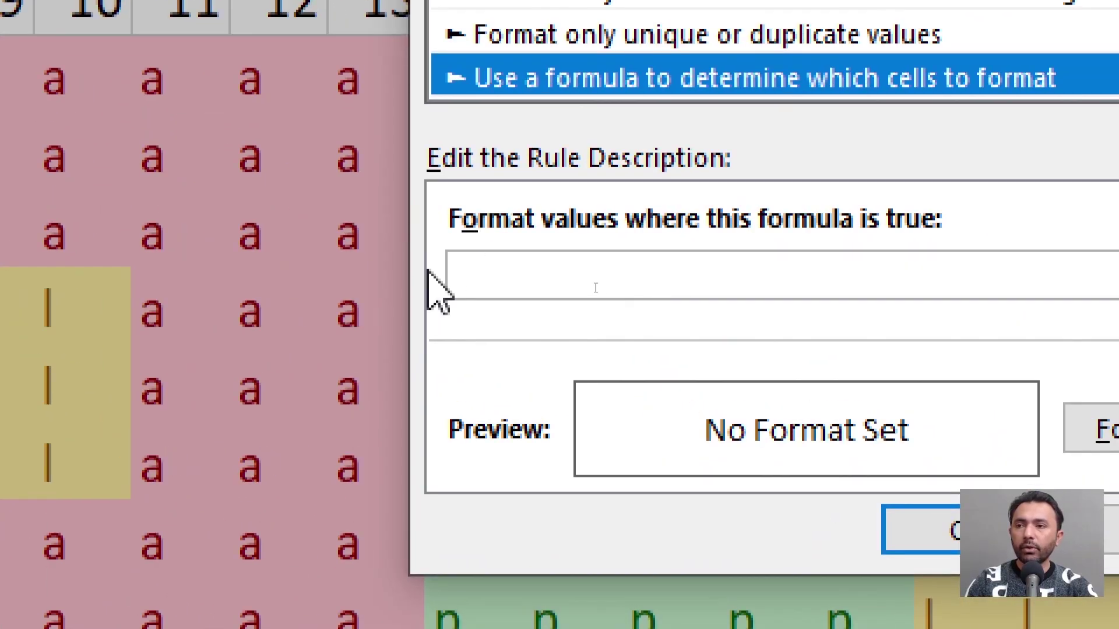
click(600, 271)
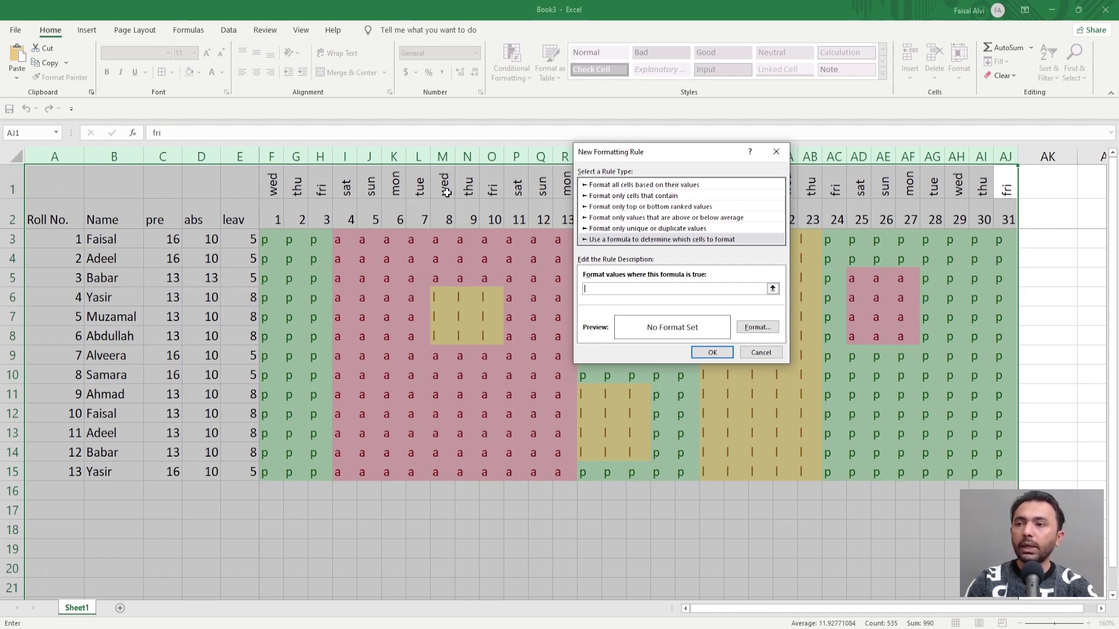
Set the rule's formula to =A$1="sun" with a yellow fill and apply it to the columns
drag(661, 153, 499, 259)
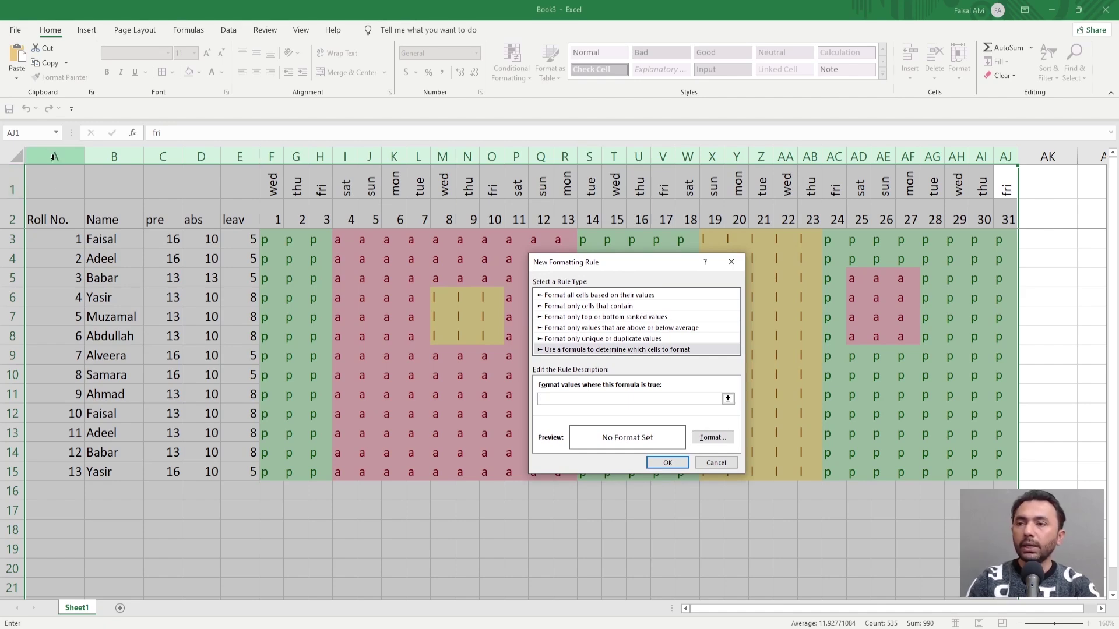
click(49, 188)
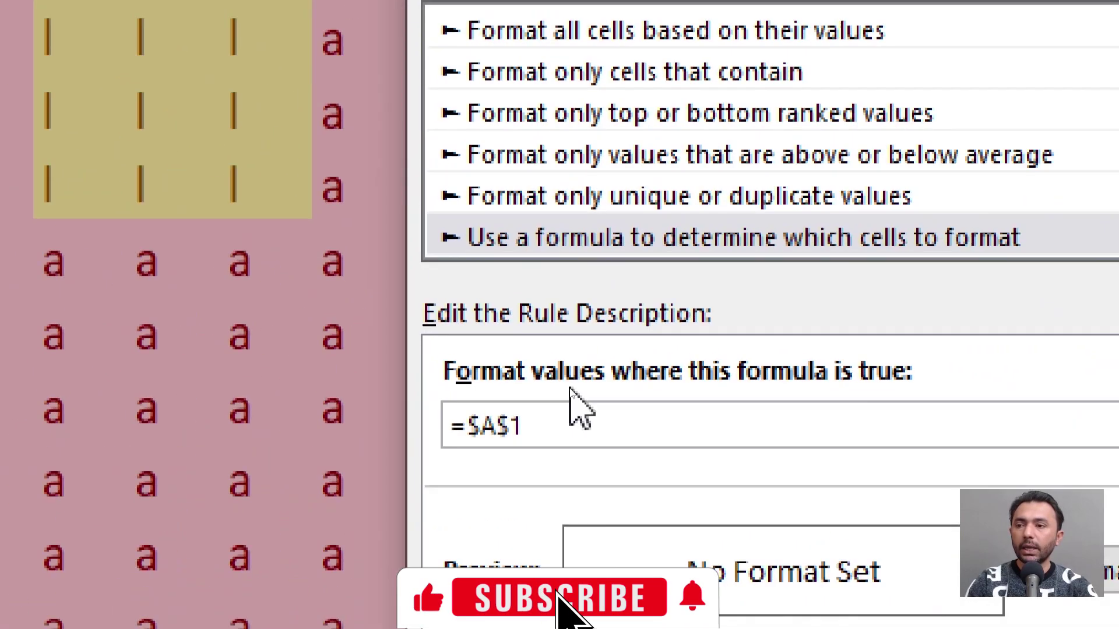
click(568, 402)
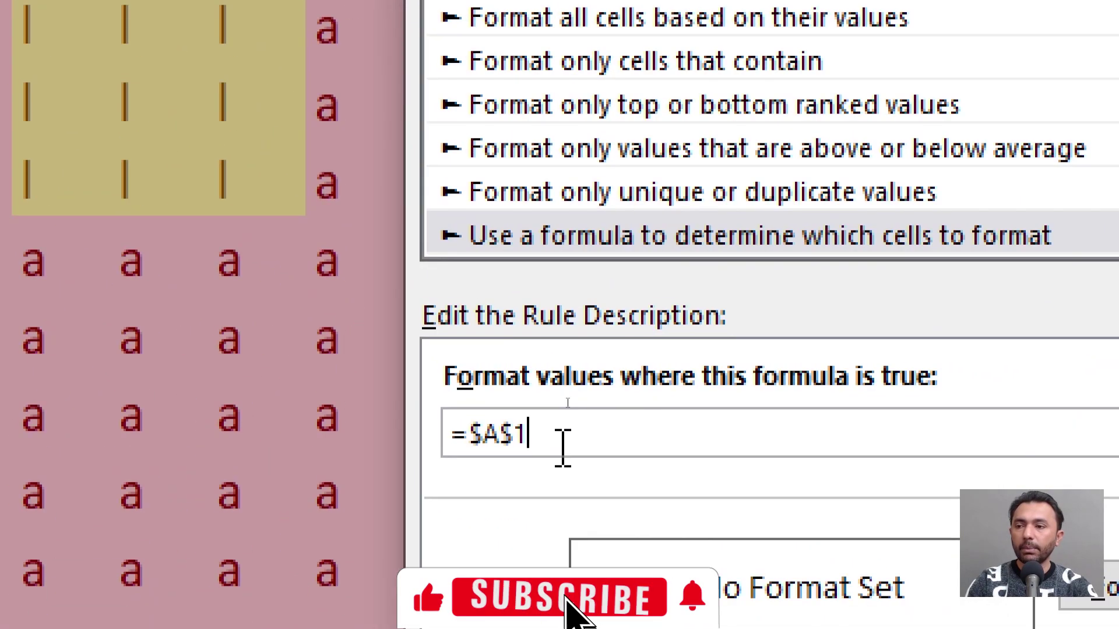
text(=)
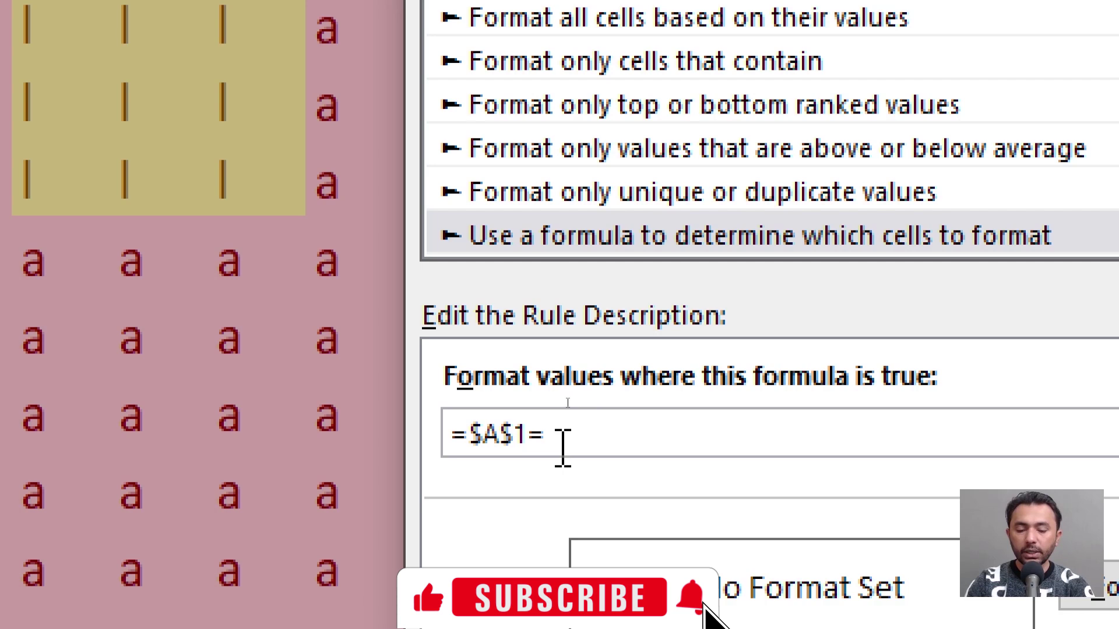
text(")
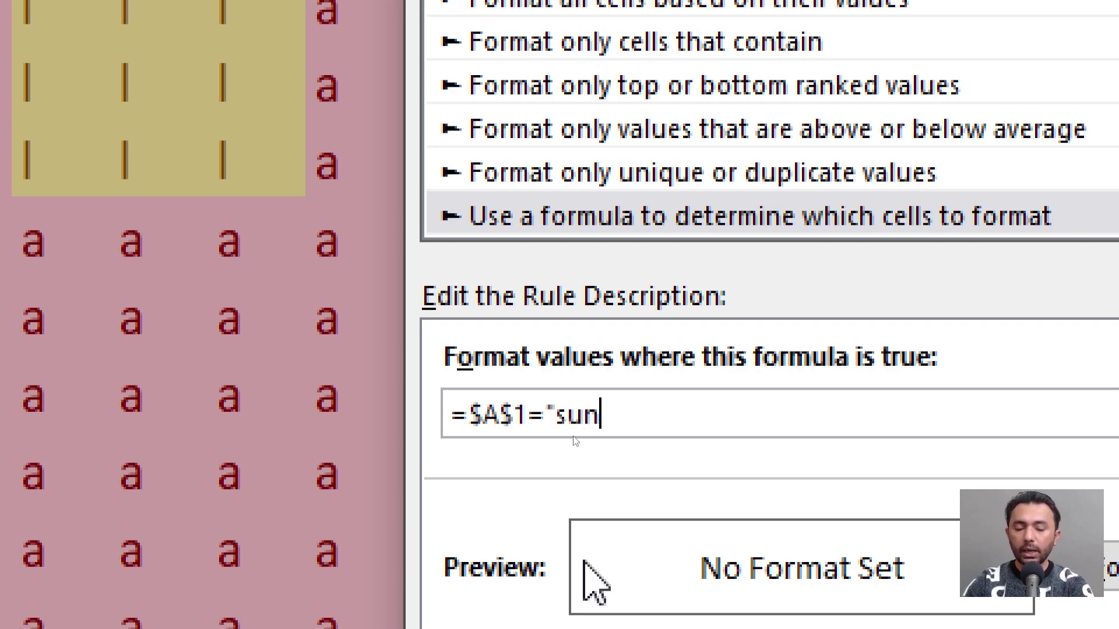
text(sun")
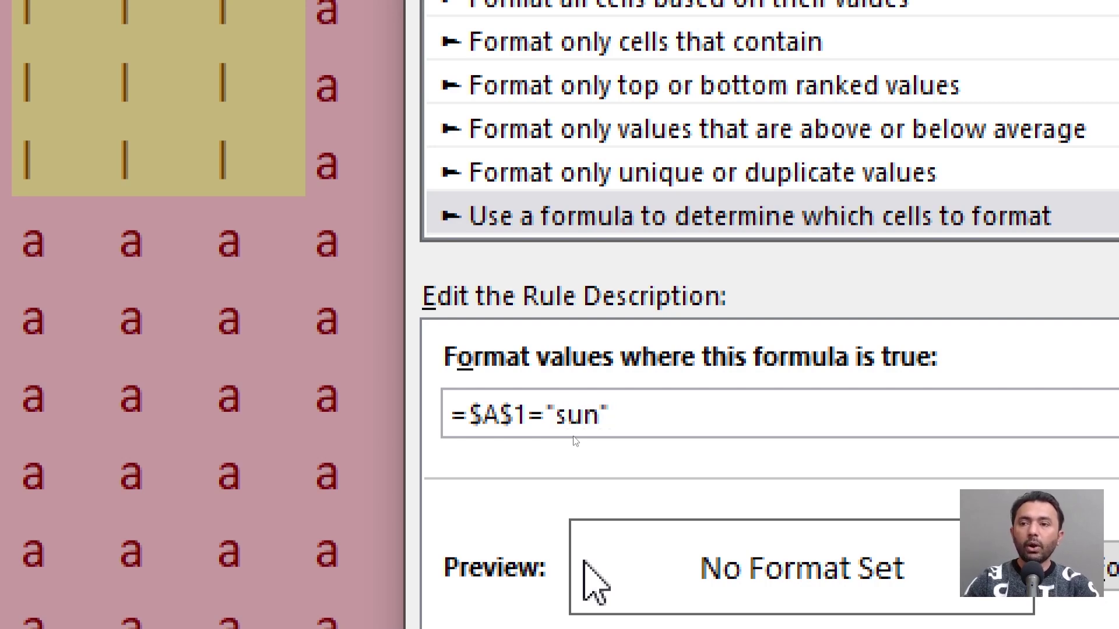
click(486, 430)
key(BackSpace)
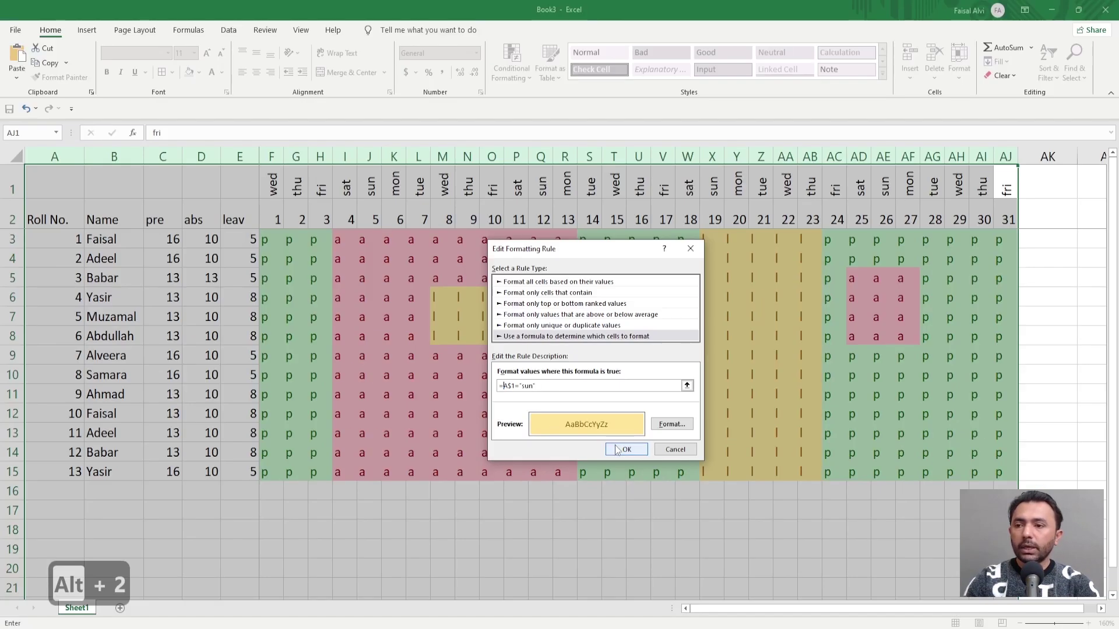
click(915, 548)
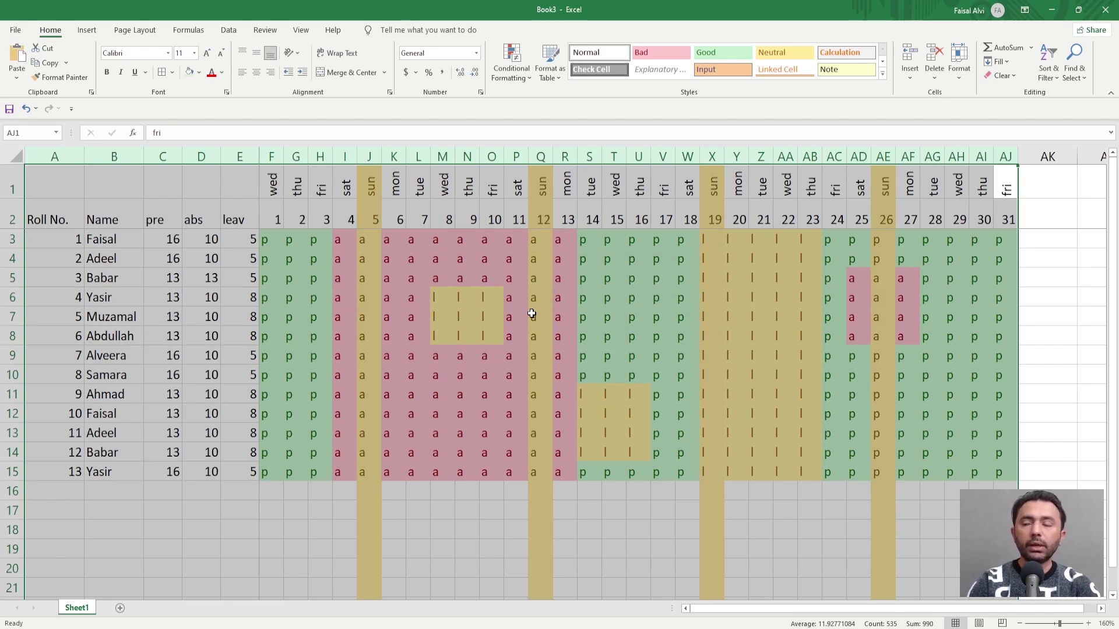
Clear the attendance marks of all students in the four Sunday columns J, Q, X and AE
drag(362, 240, 375, 472)
key(Delete)
drag(534, 240, 541, 475)
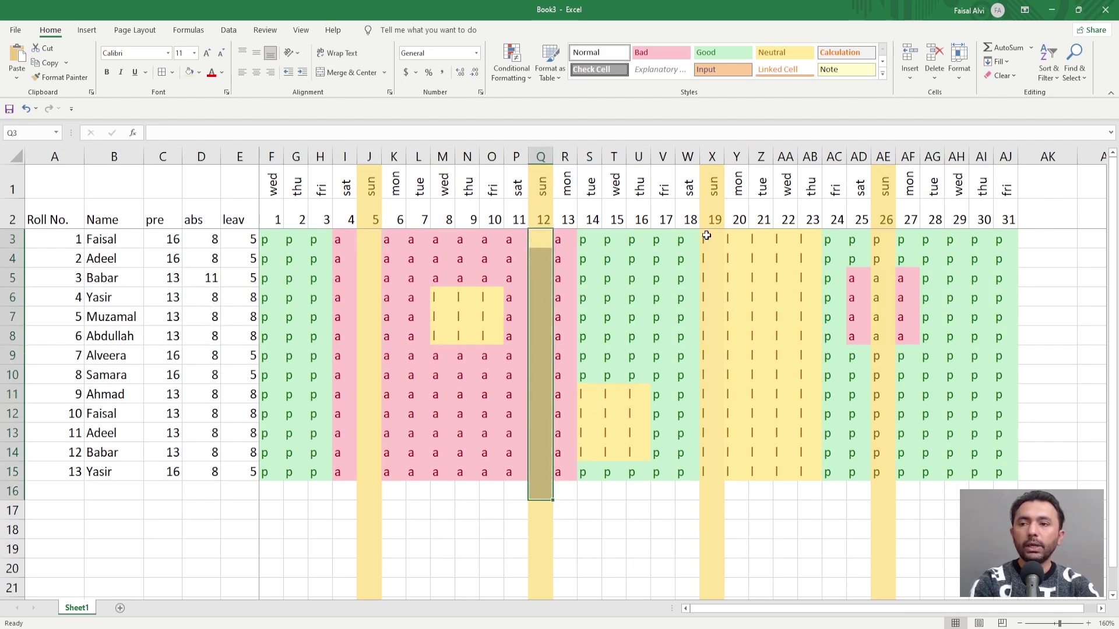
key(Delete)
drag(703, 241, 704, 485)
key(Delete)
drag(877, 240, 881, 514)
key(Delete)
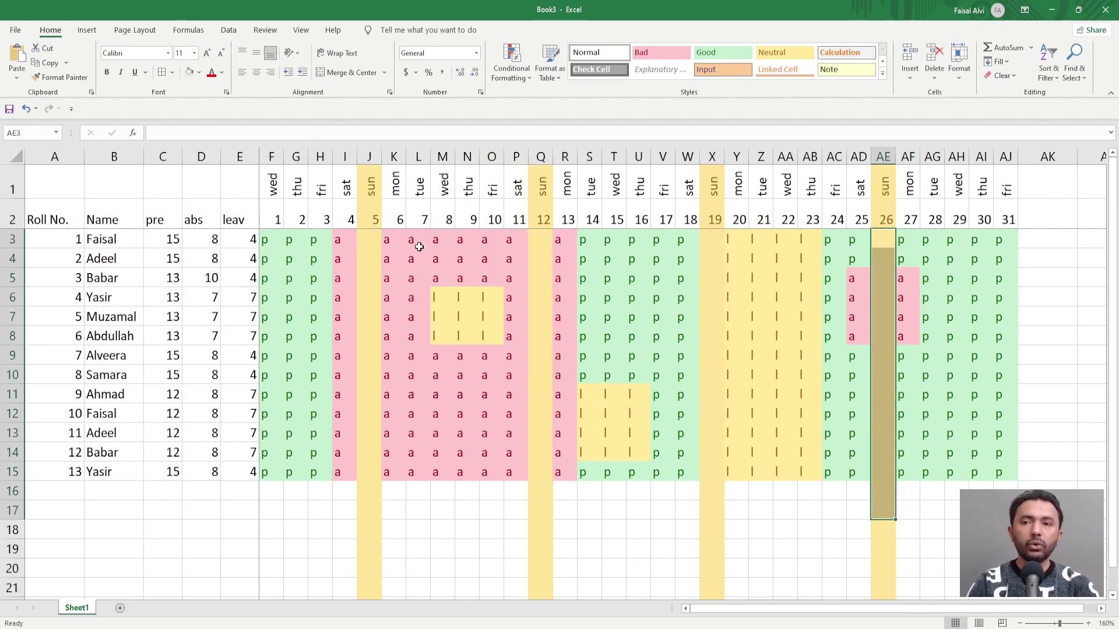
Enter Fri as the first day in F1 and fill the weekday series across to AJ1
click(273, 193)
text(Fri)
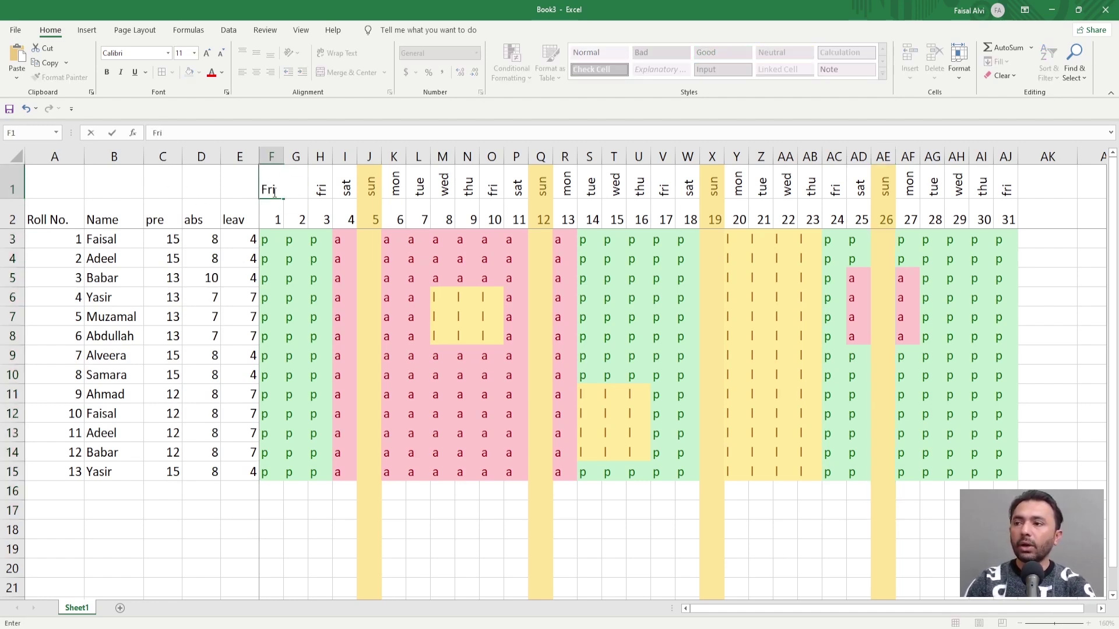
key(ctrl+Return)
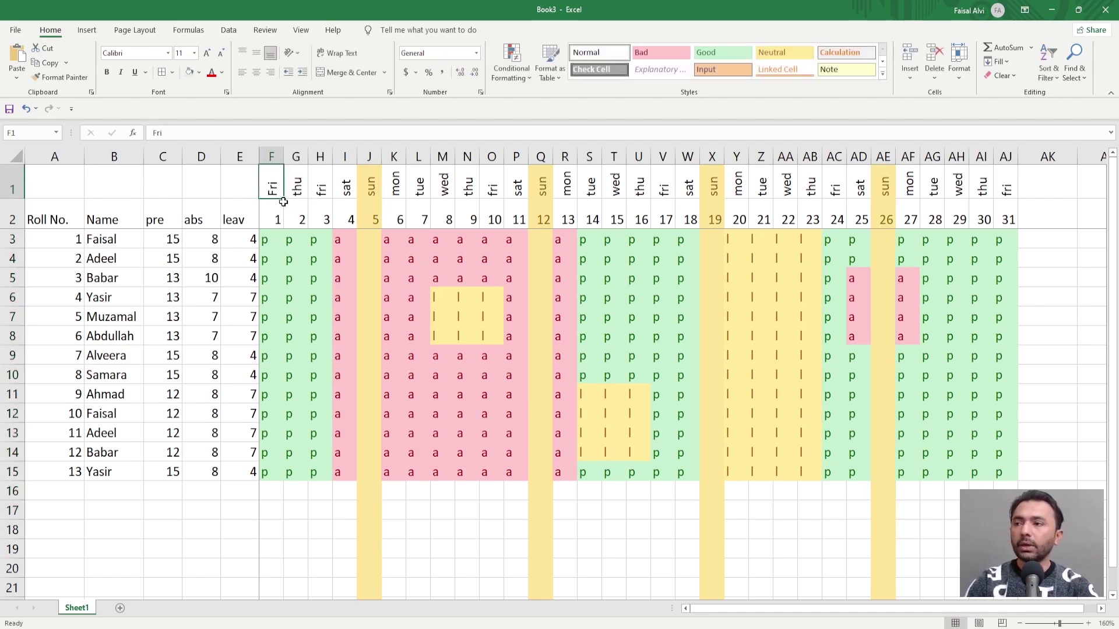
drag(284, 200, 1018, 201)
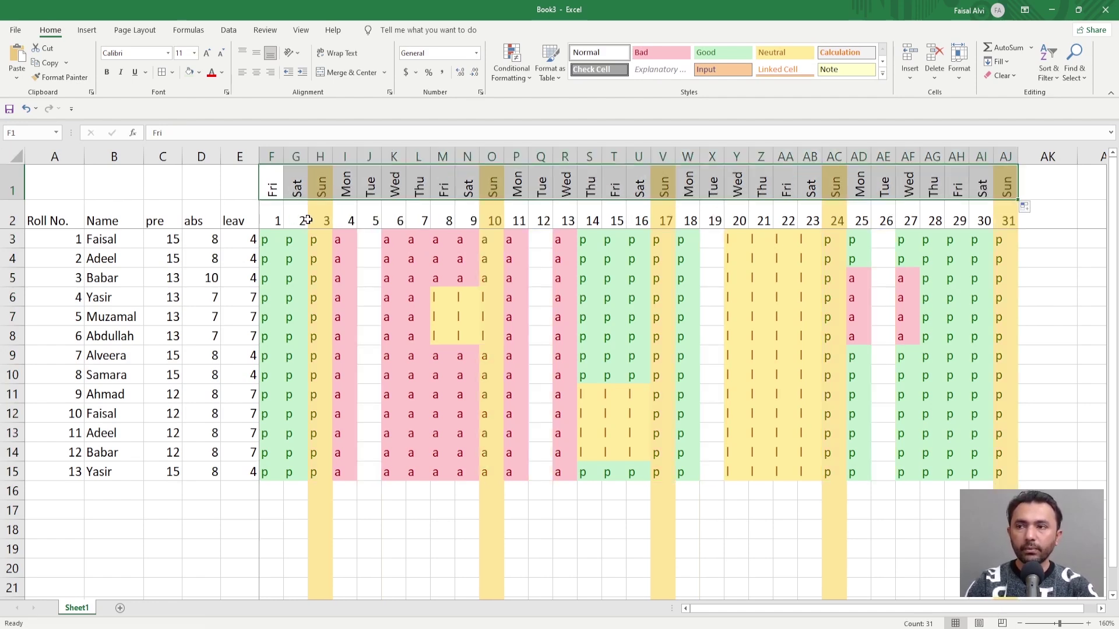
Enter sun as the first day in F1 and refill the weekday series across to AJ1
click(269, 191)
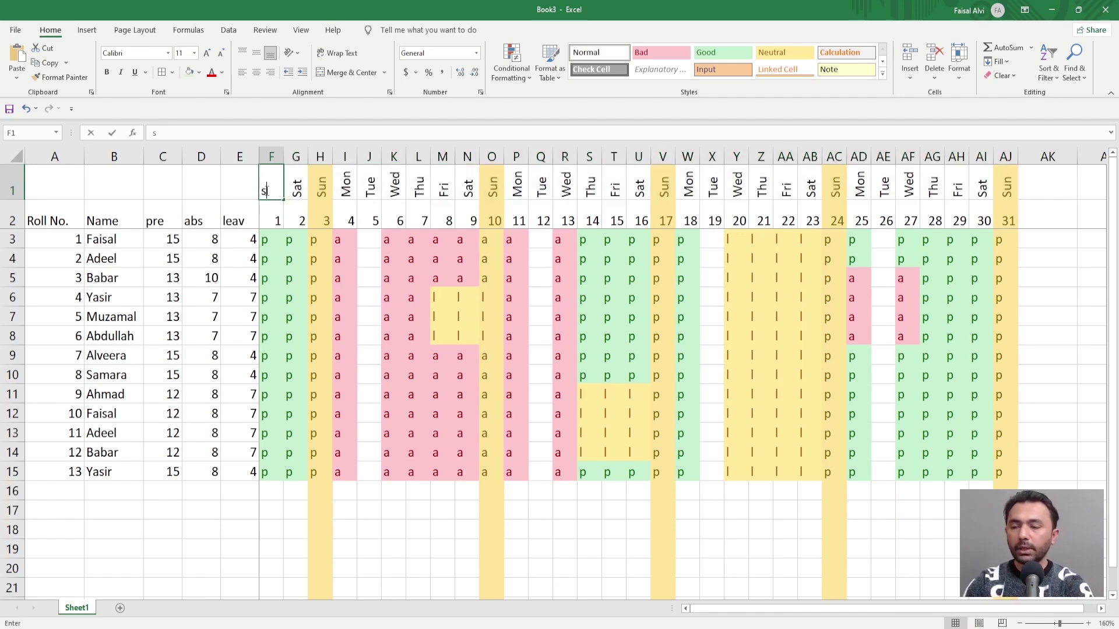
text(sun)
key(Tab)
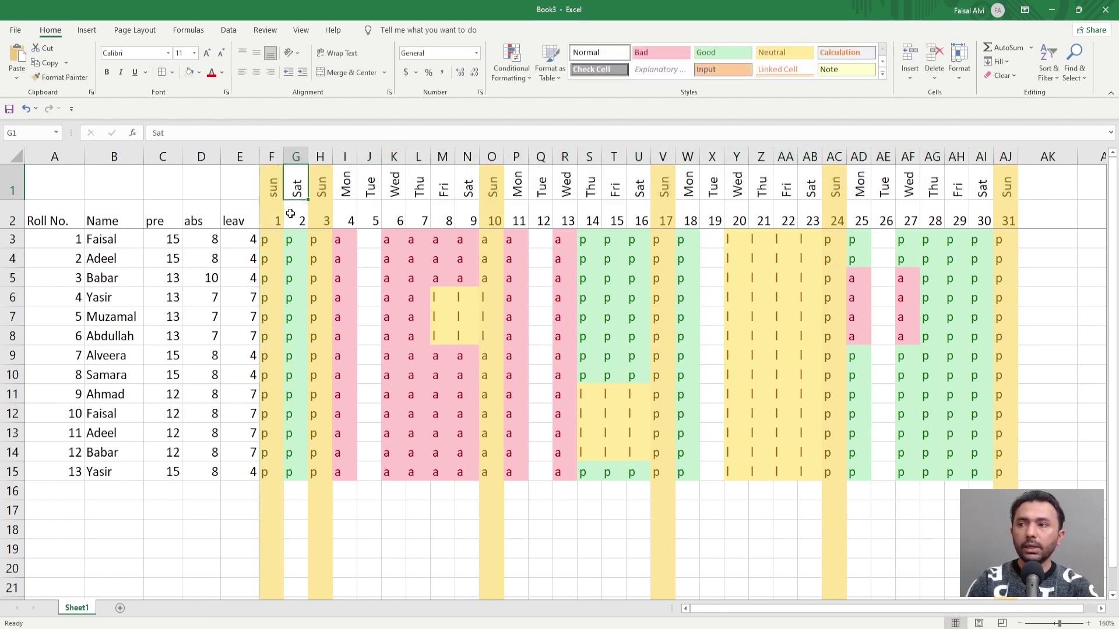
click(275, 194)
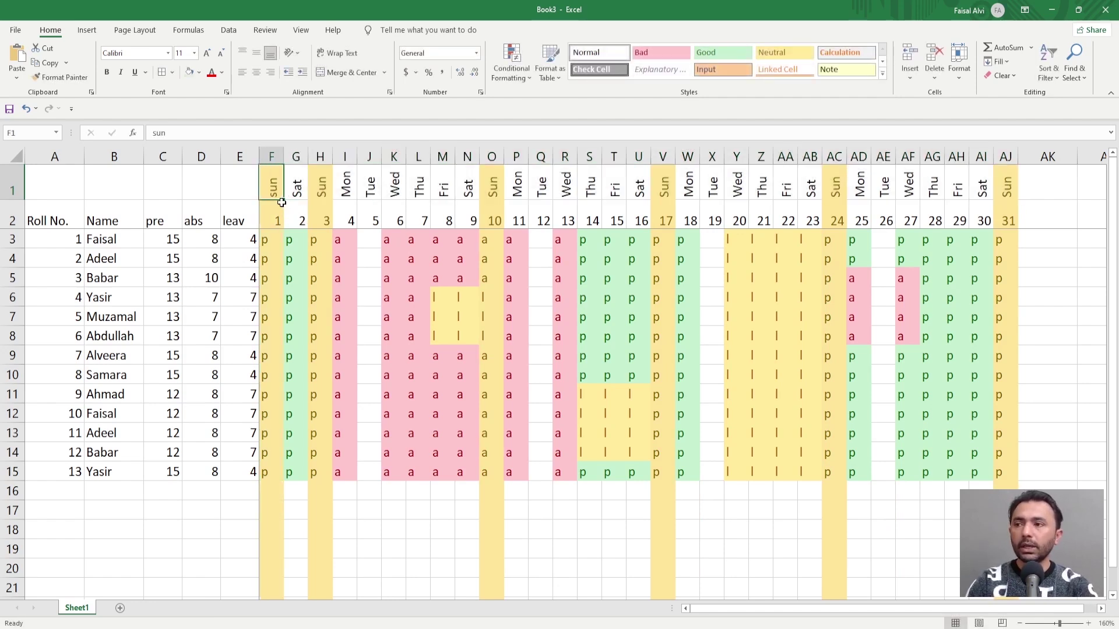
drag(283, 199, 1008, 199)
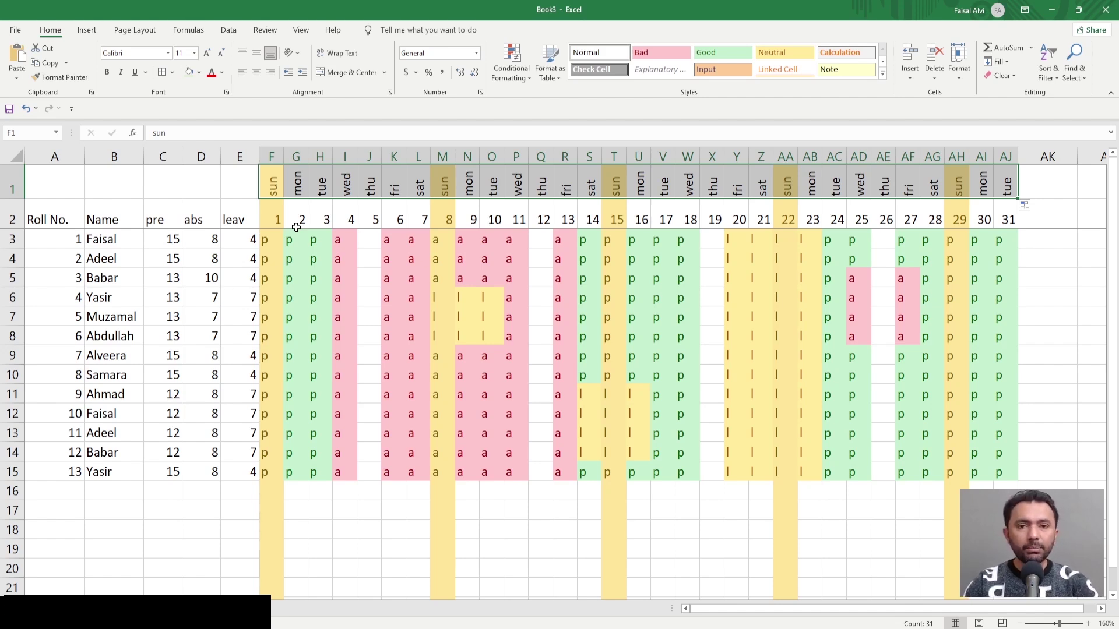
Extend the present-count formula in C3 to the sheet's last column, making it =COUNTIF(F3:XFD3,"p")
click(169, 241)
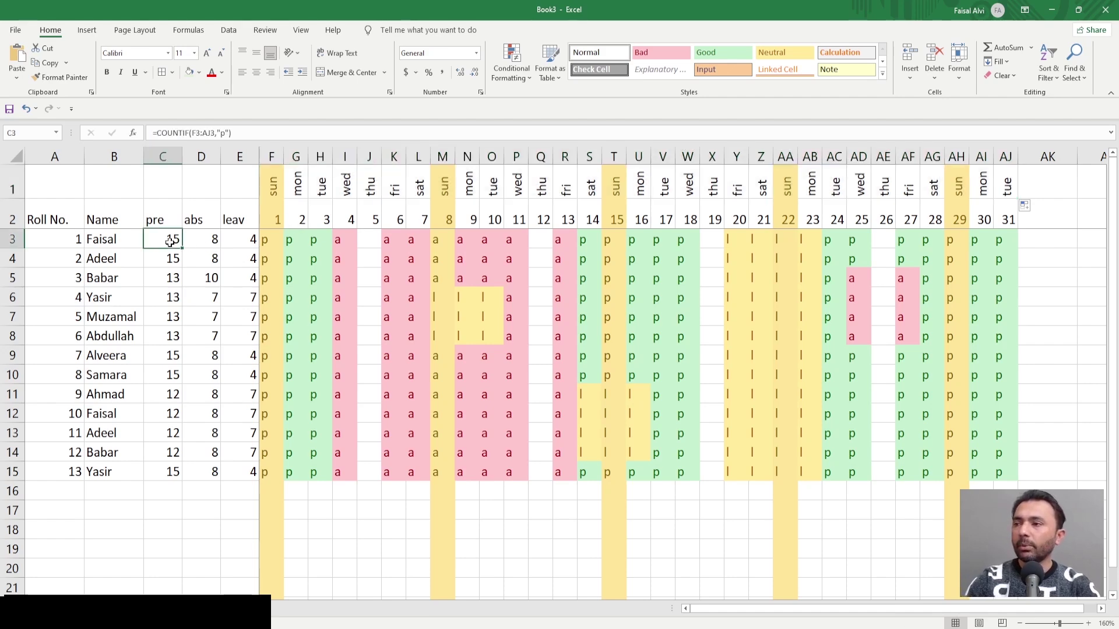
scroll(169, 241, up, 7)
key(F2)
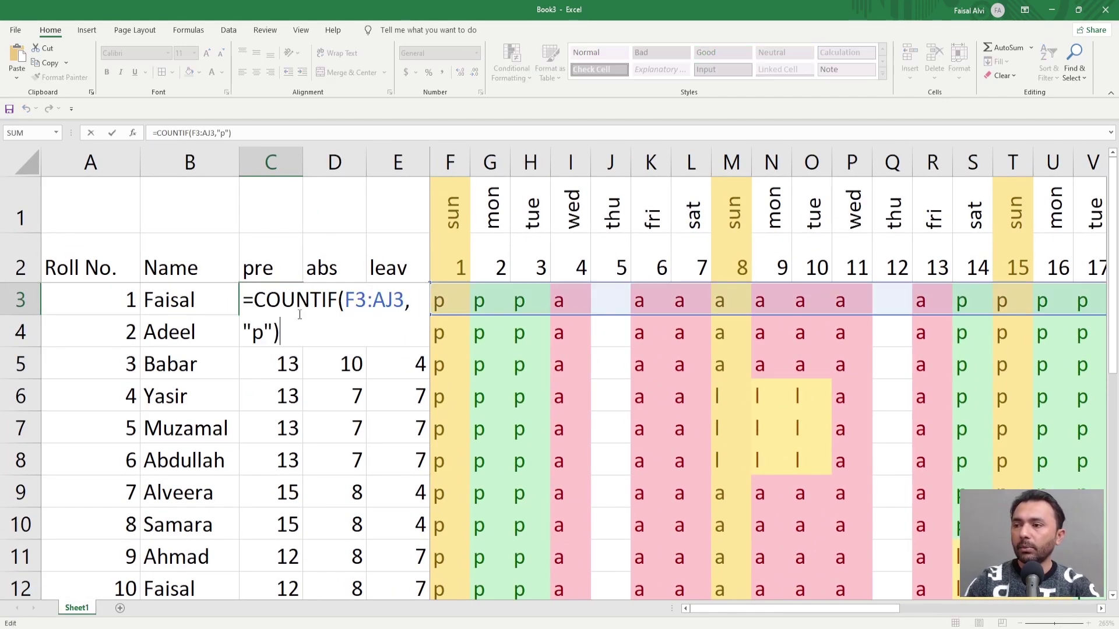
click(392, 311)
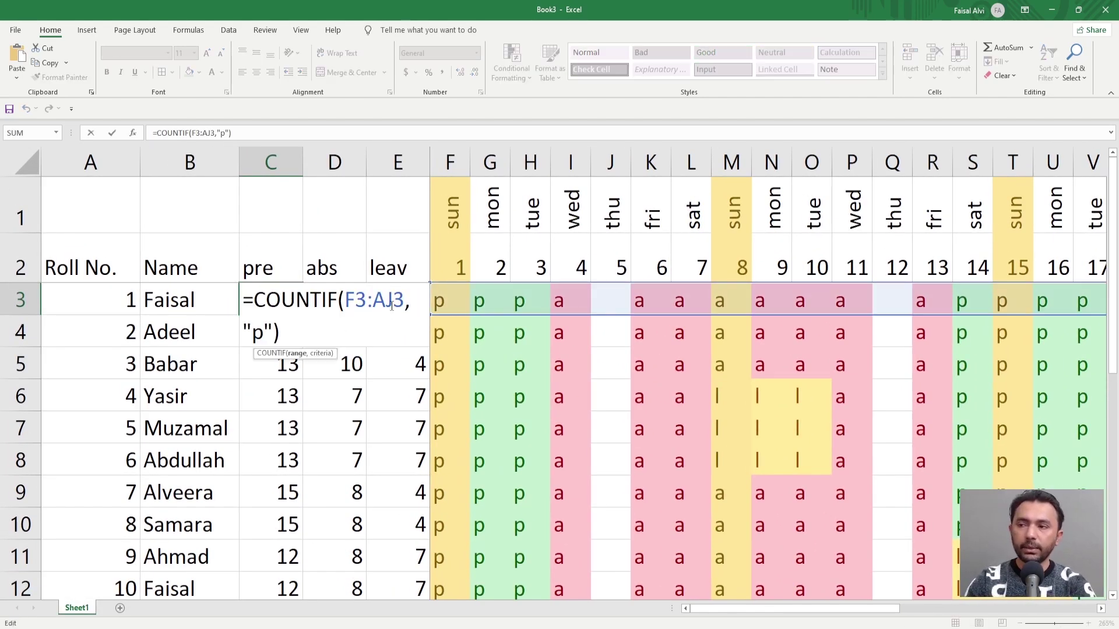
key(BackSpace)
key(BackSpace)
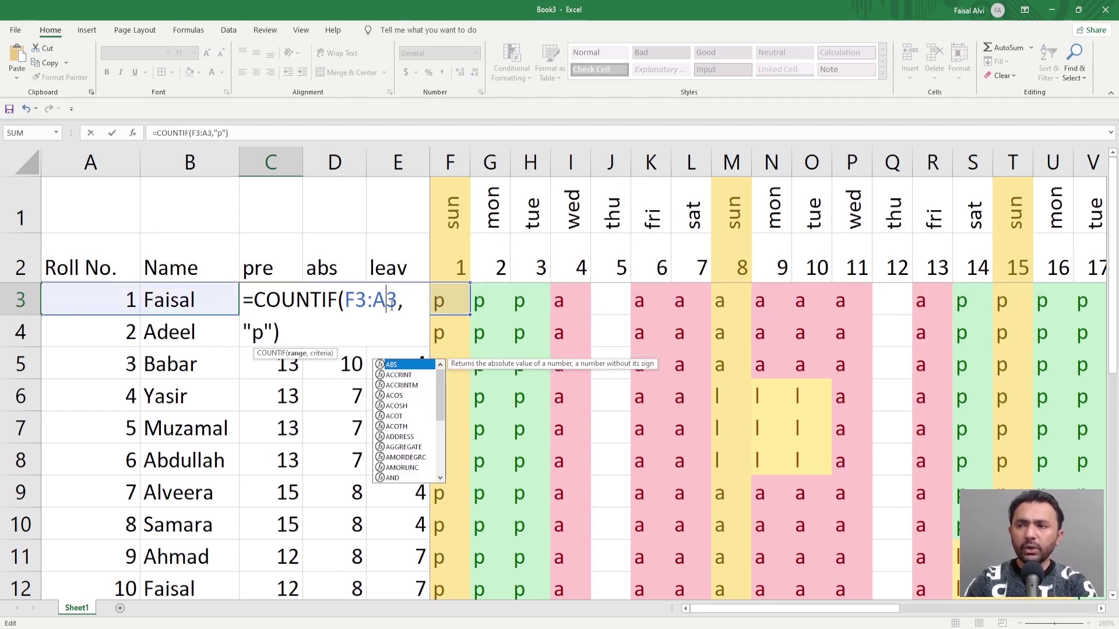
text(xfd)
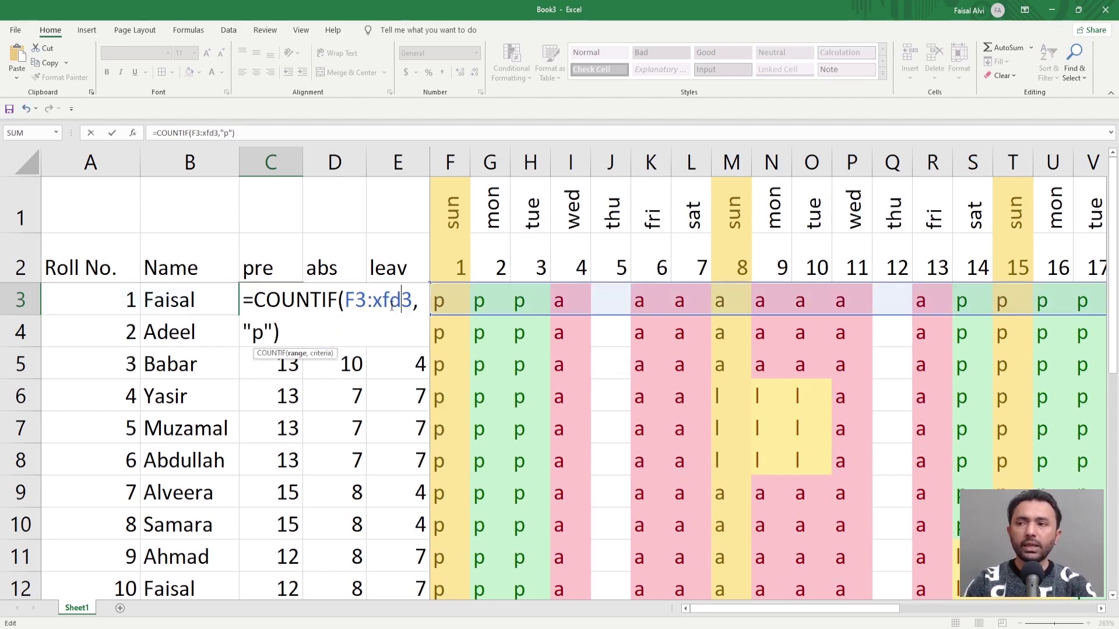
key(Return)
Extend the absent-count formula in D3 to the sheet's last column, making it =COUNTIF(F3:XFD3,"a")
click(342, 301)
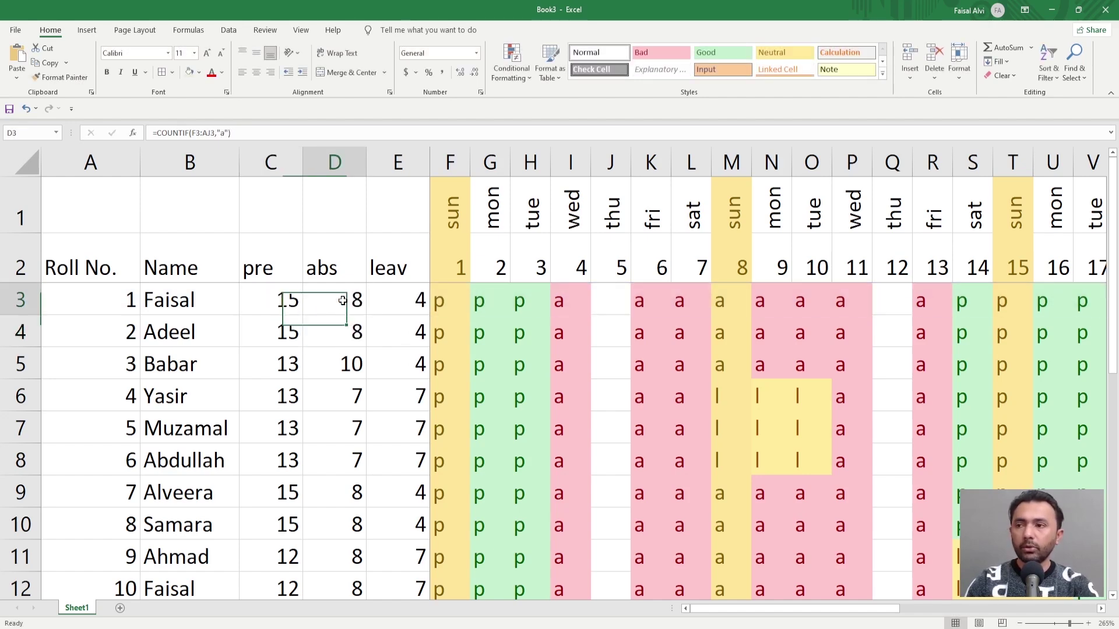
key(F2)
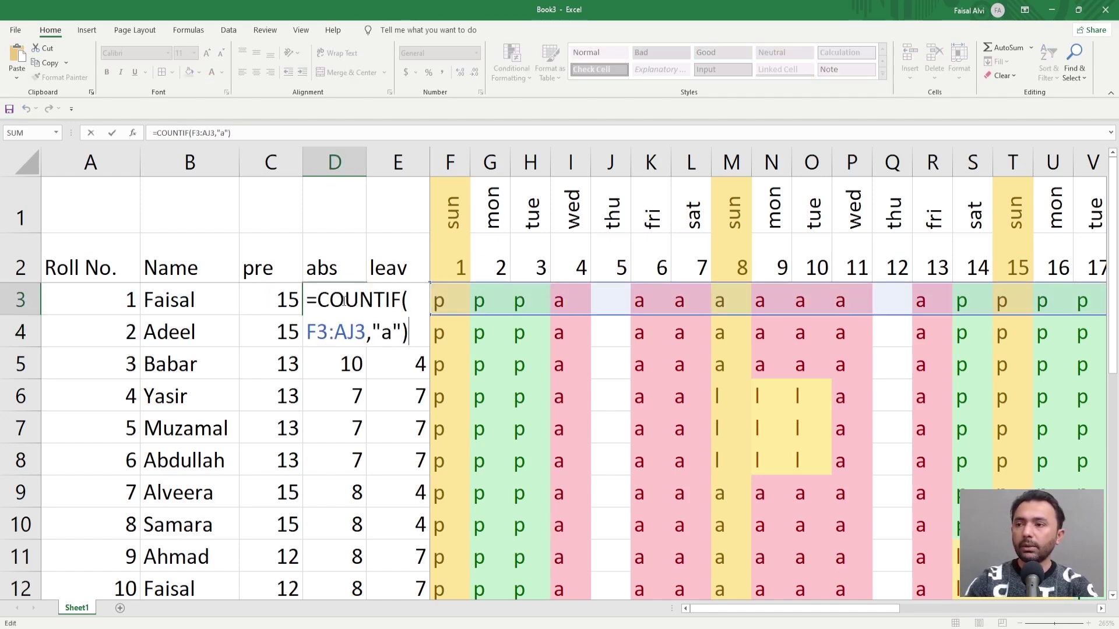
click(353, 332)
key(BackSpace)
key(BackSpace)
text(xfd)
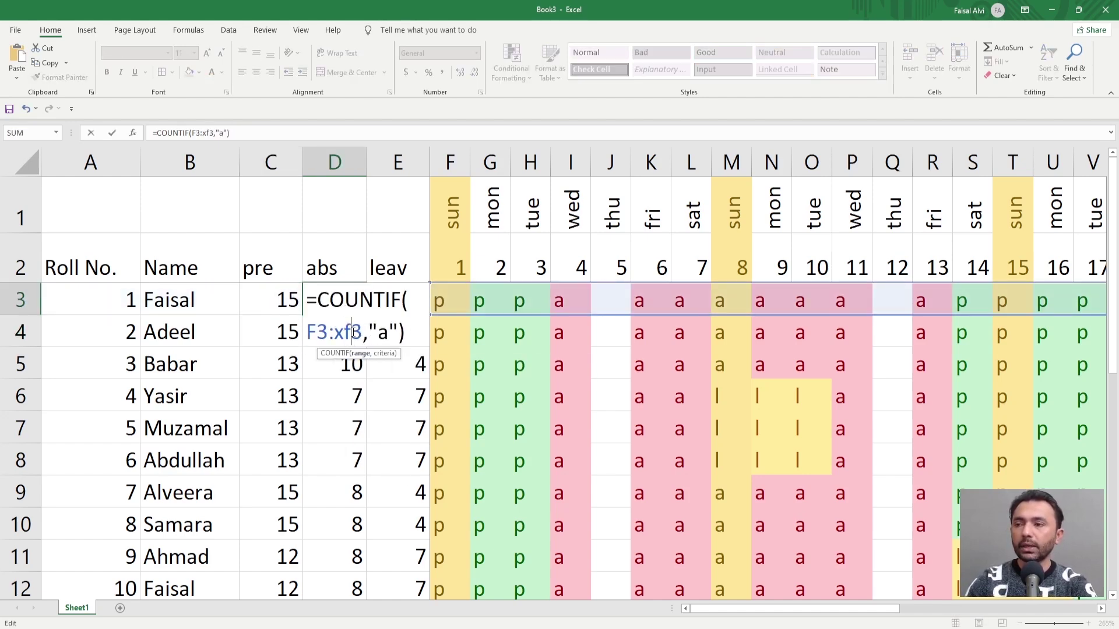
key(Return)
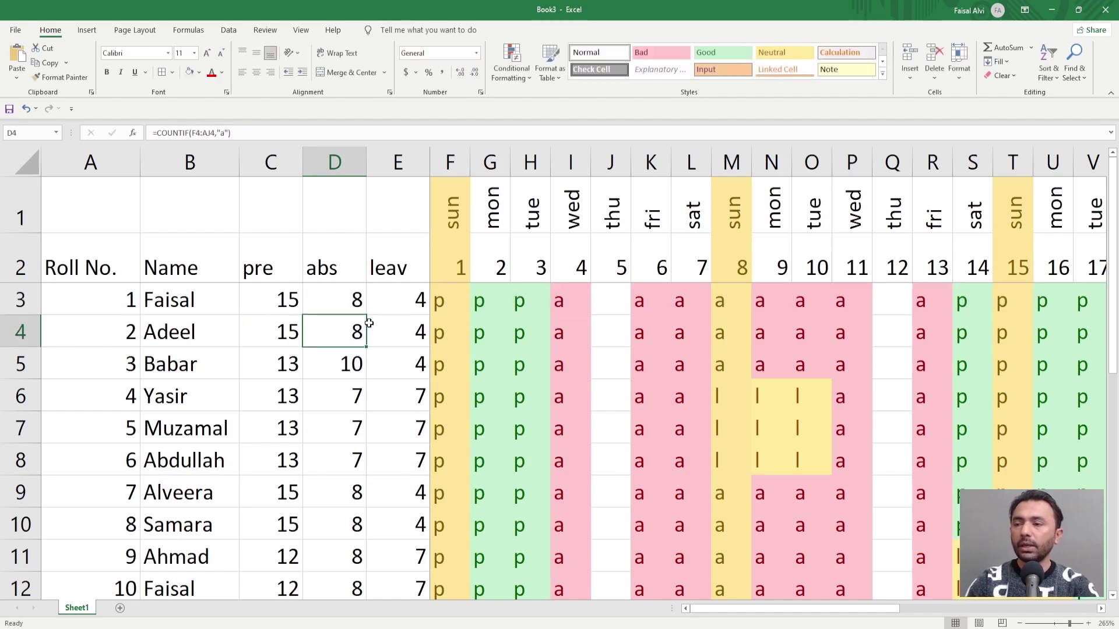
Extend the leave-count formula in E3 to the sheet's last column, making it =COUNTIF(F3:XFD3,"l")
click(400, 299)
key(F2)
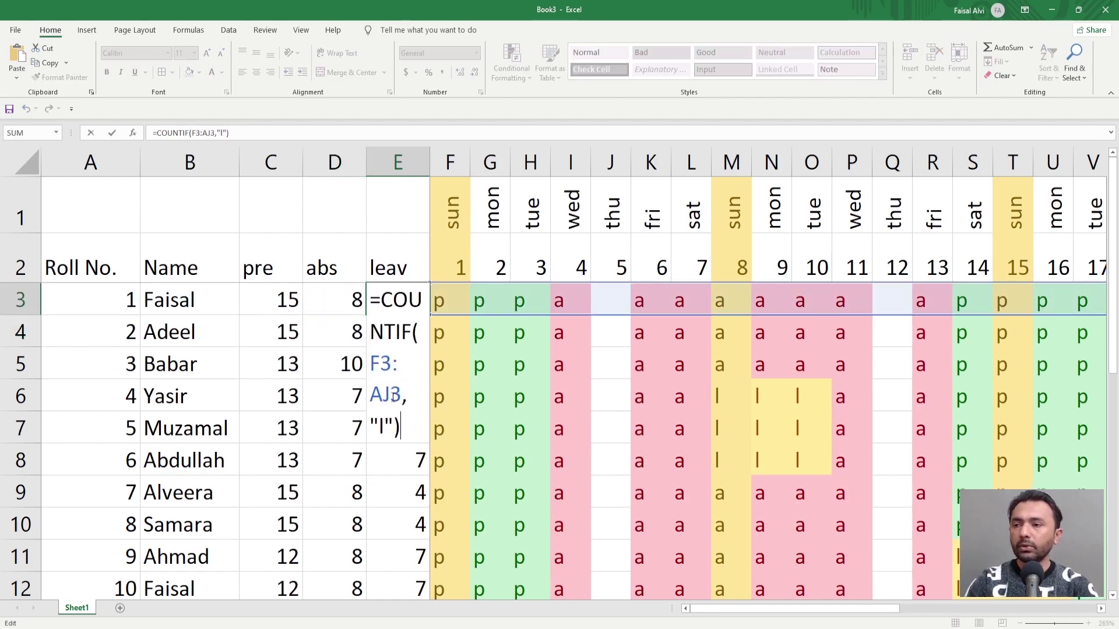
click(391, 397)
key(BackSpace)
key(BackSpace)
text(x)
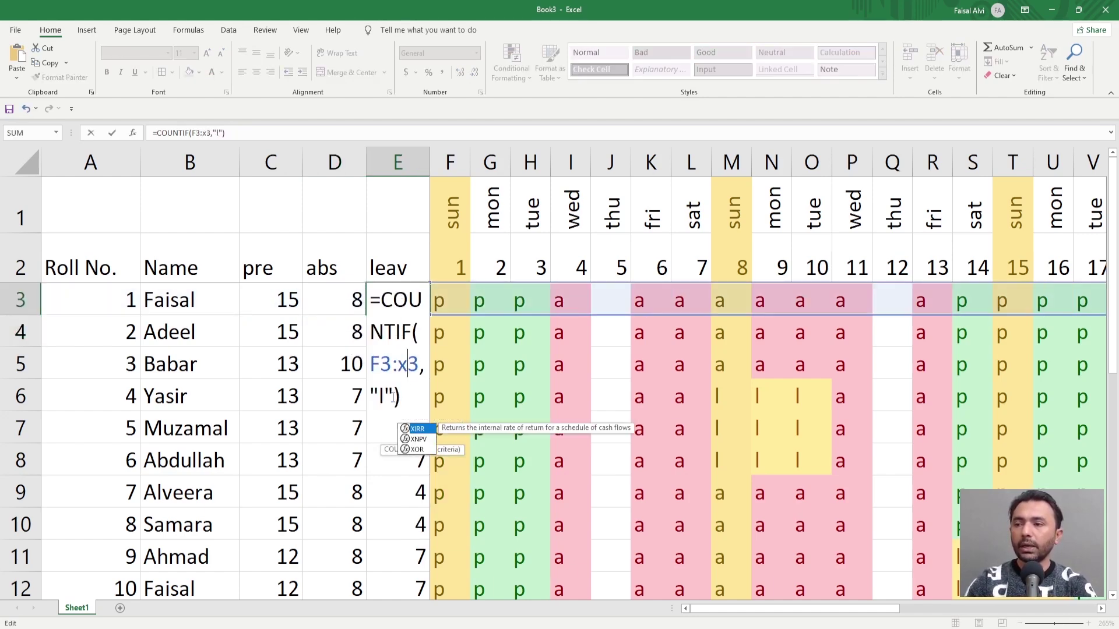
text(fd)
key(Return)
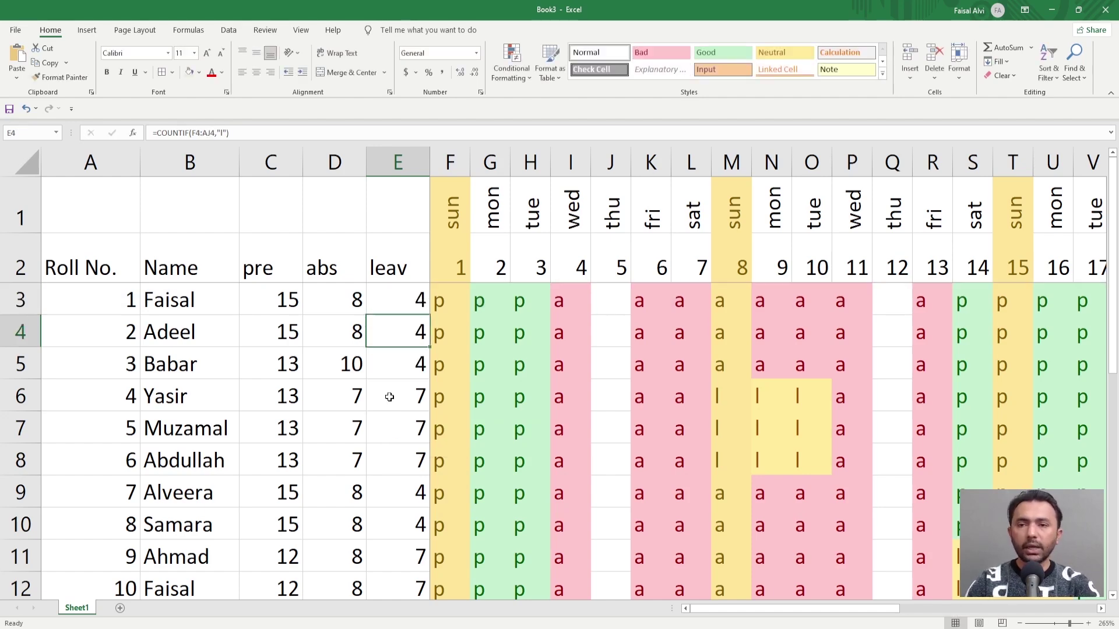
Go along row 3 from H3 to the sheet's last column and examine that column's header
click(525, 305)
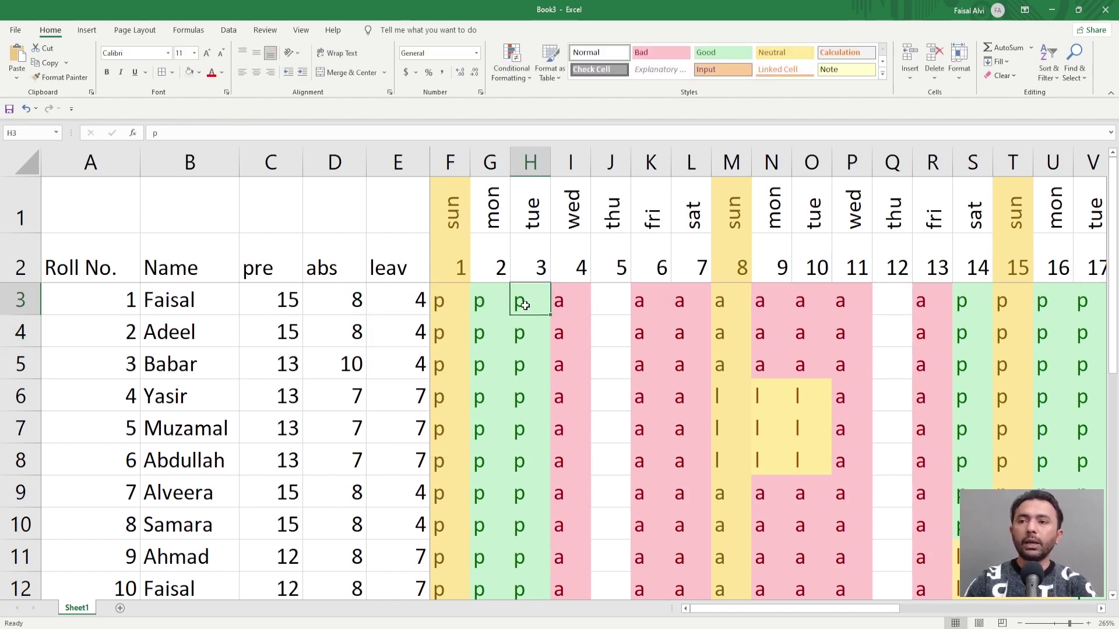
key(ctrl+Right)
key(ctrl+Right)
key(ctrl+Right)
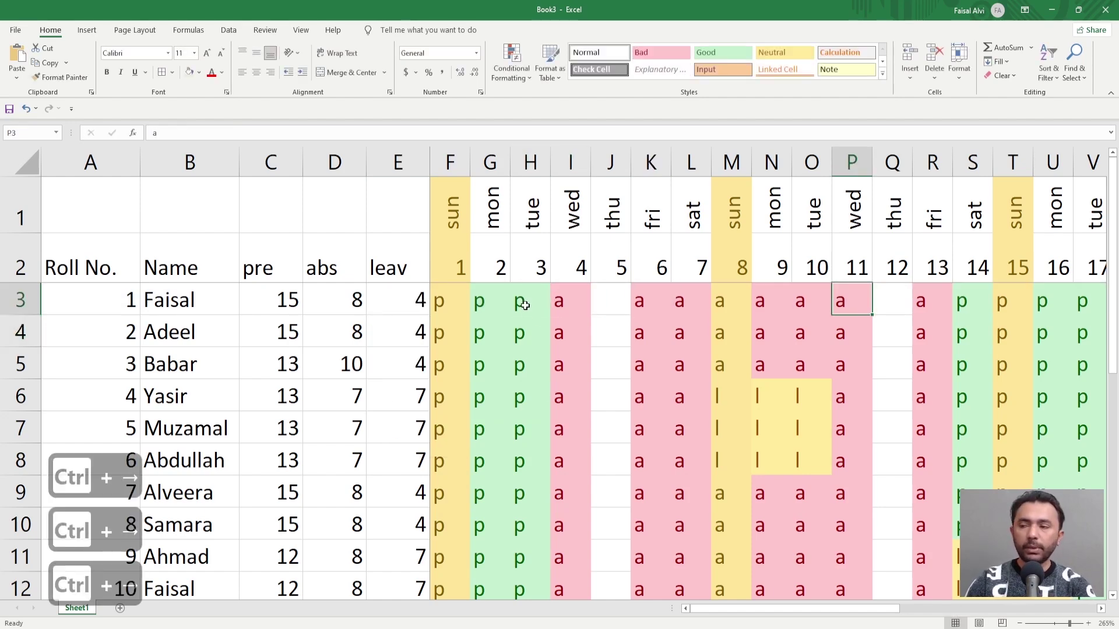
key(ctrl+Right)
key(ctrl+Right)
key(ctrl+Right)
key(ctrl+Right)
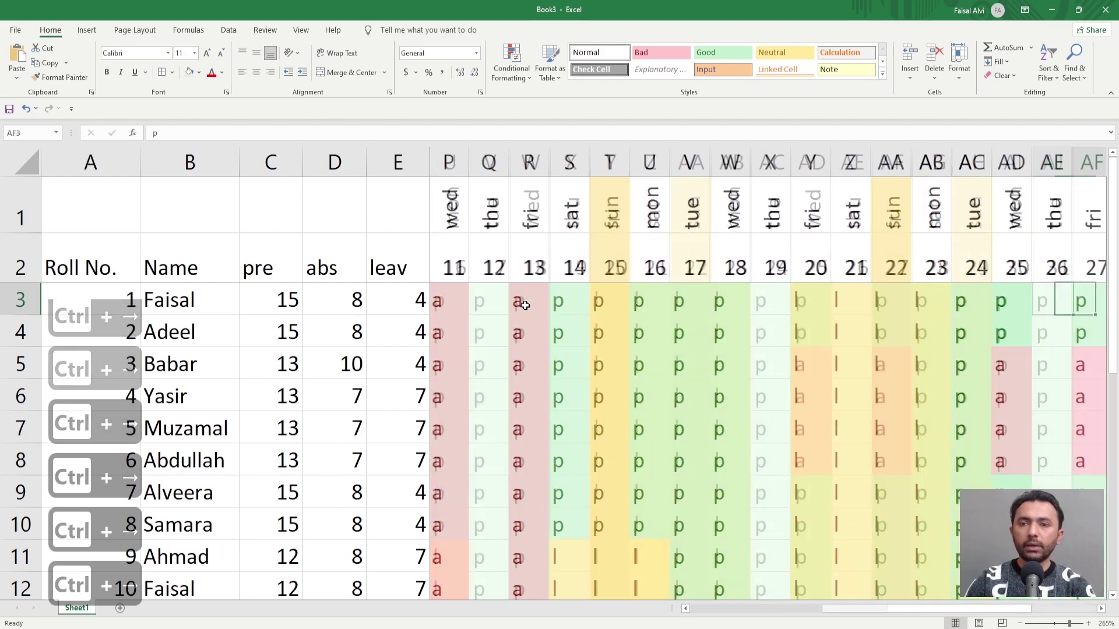
key(ctrl+Right)
key(ctrl+Right)
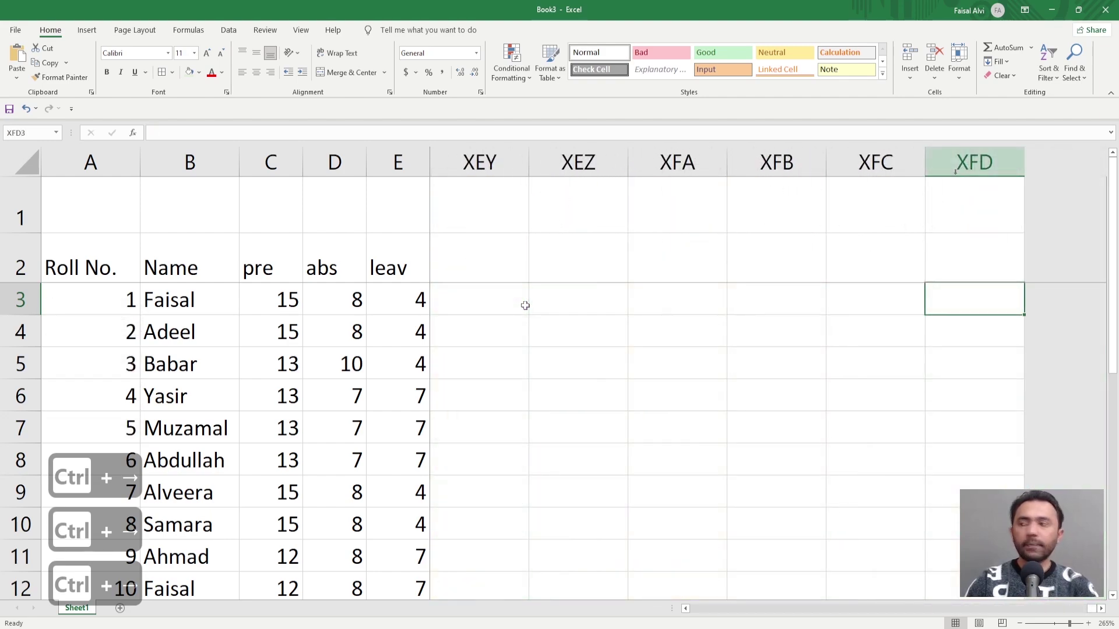
click(975, 166)
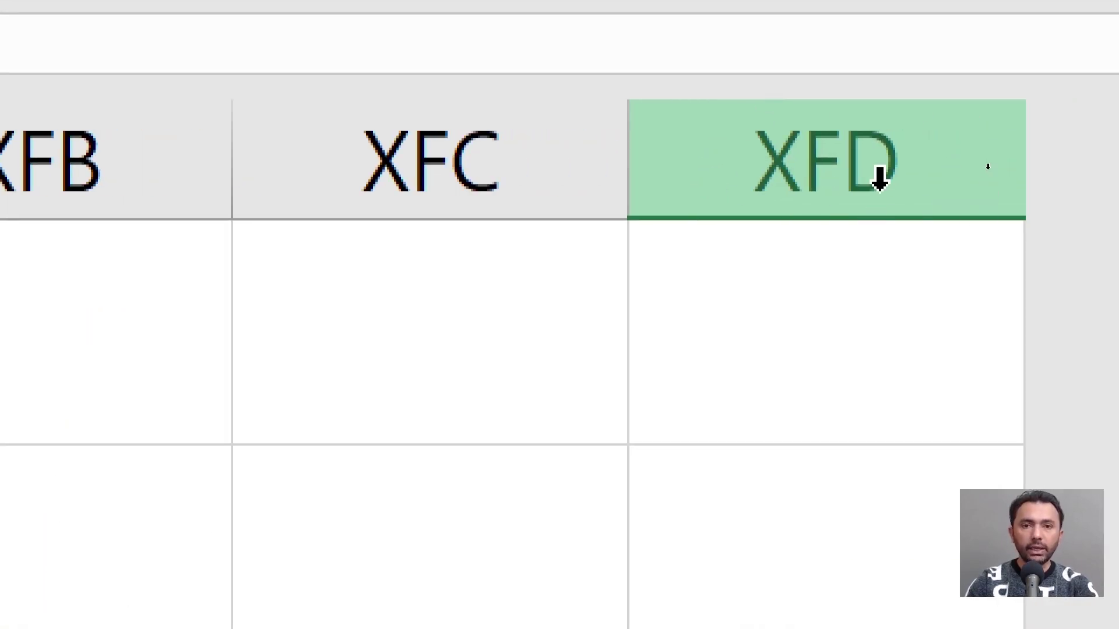
key(alt+2)
key(alt+2)
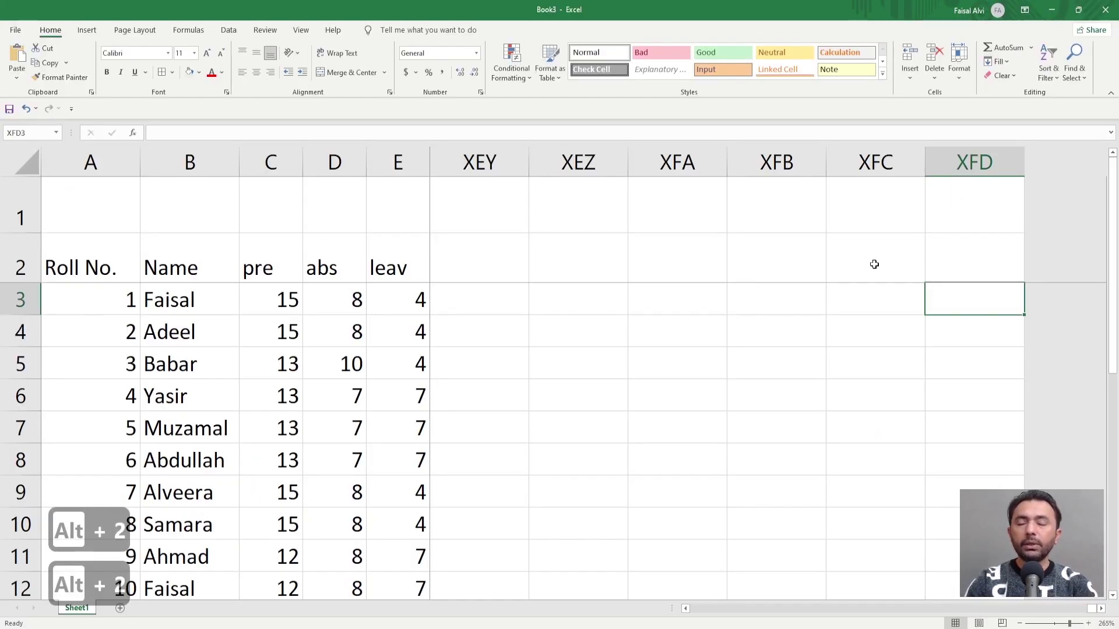
Return along row 3 from the sheet's last column to A3
key(ctrl+Left)
key(ctrl+Left)
key(ctrl+Left)
key(ctrl+Left)
key(ctrl+Left)
key(ctrl+Left)
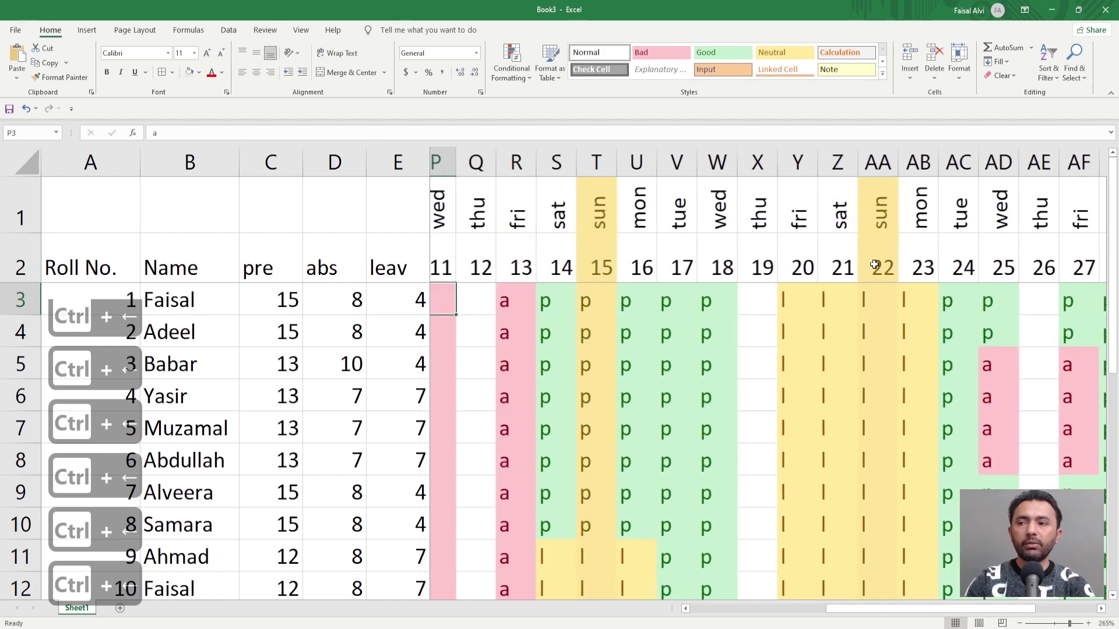
key(ctrl+Left)
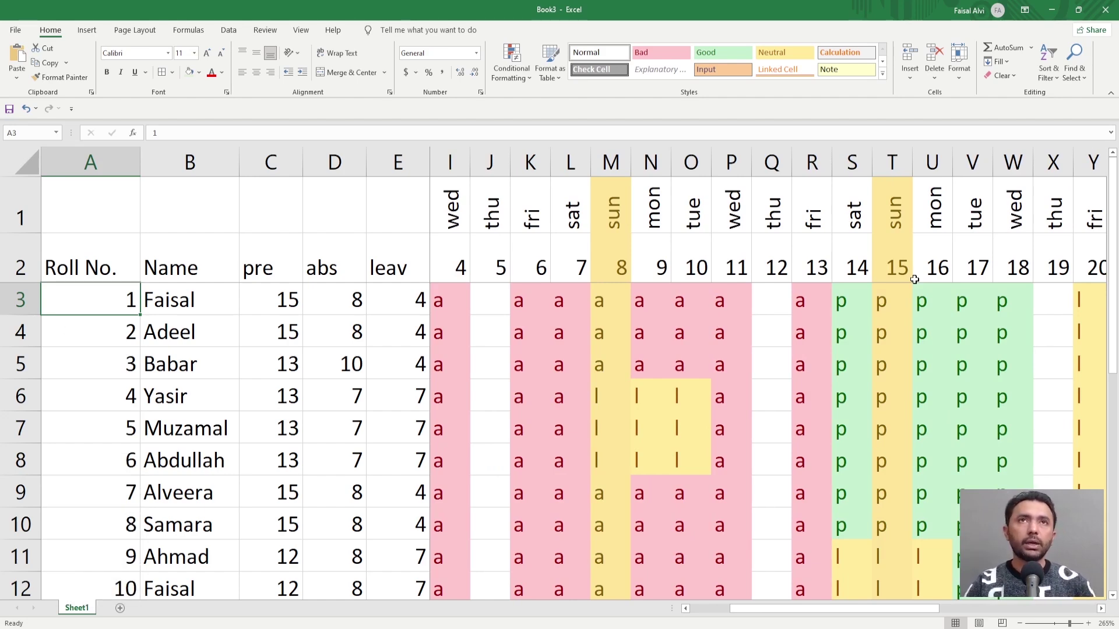
Open Calculator, divide 16000 by 365 to estimate how many years the sheet's columns cover, and close it
key(super)
text(calc)
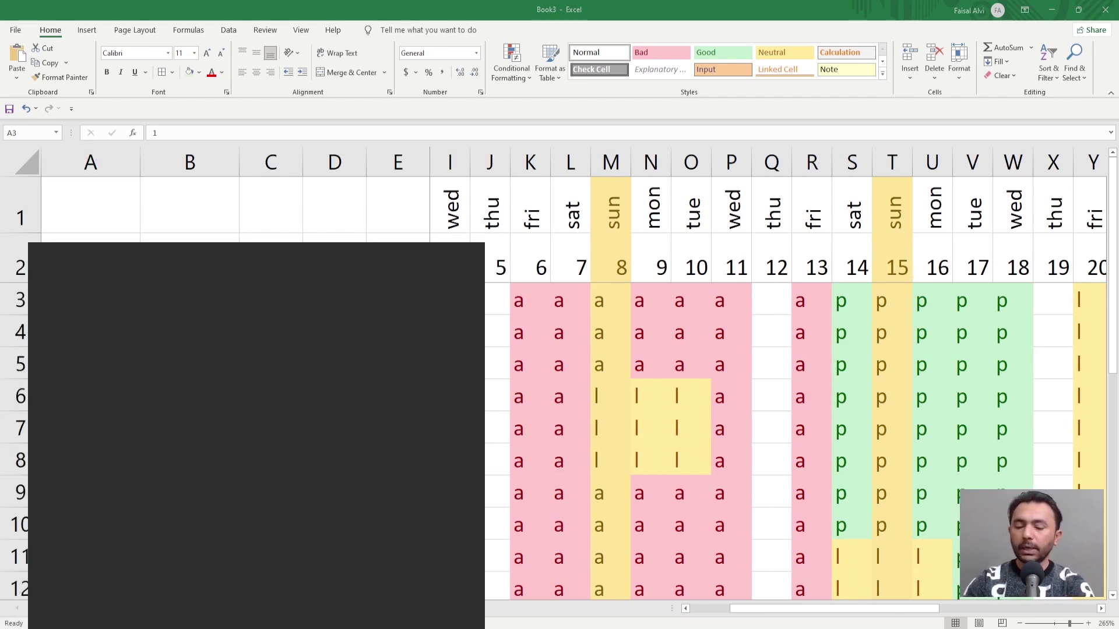
key(Return)
text(16)
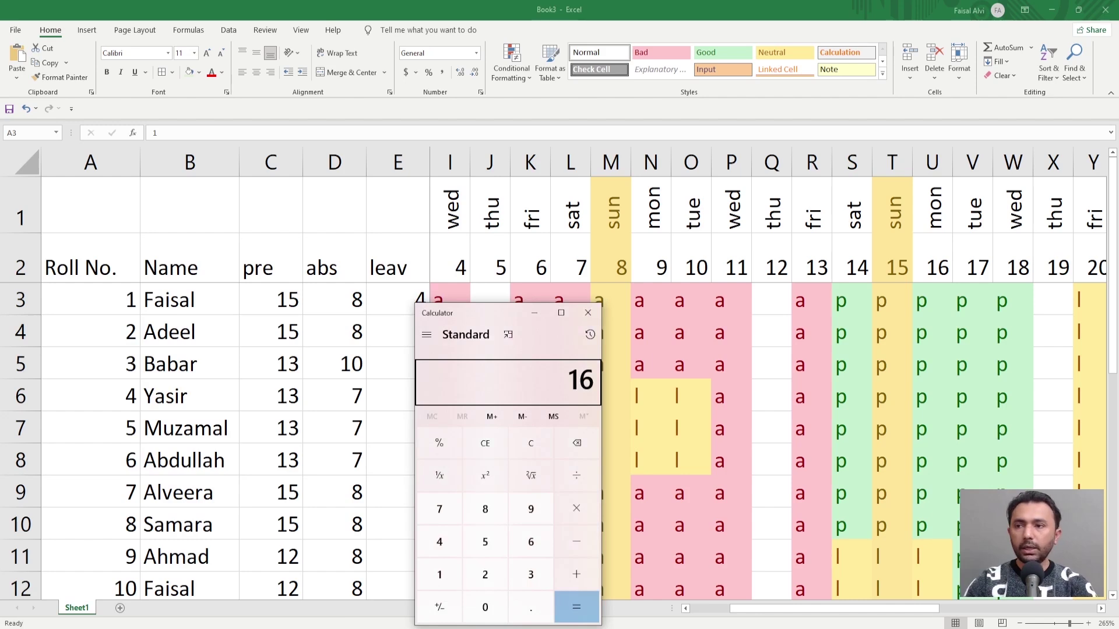
text(000 ÷ 365)
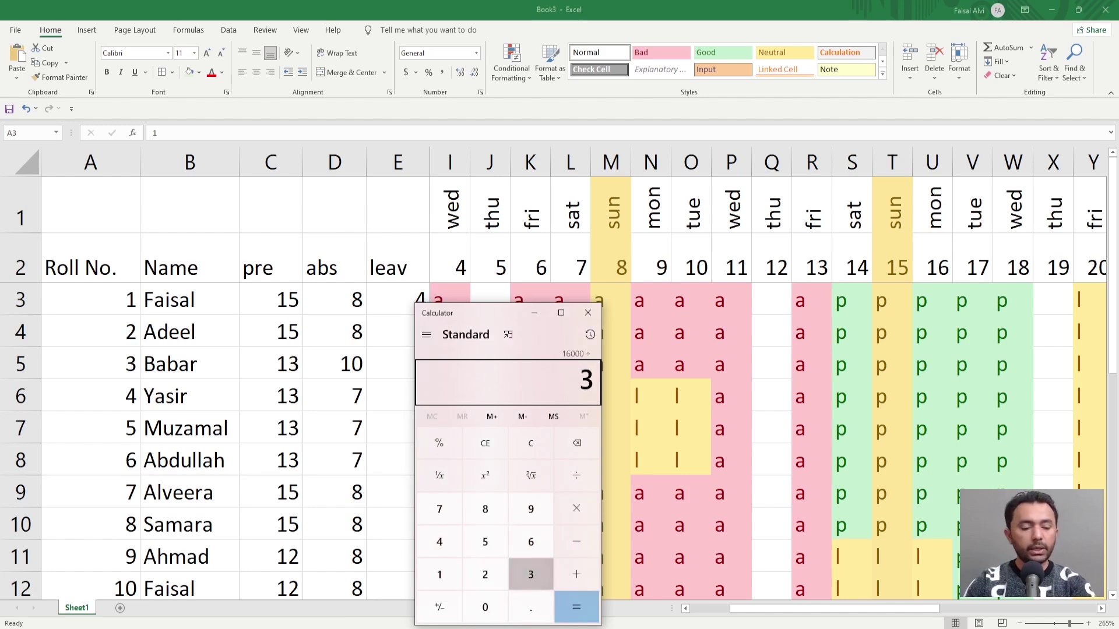
key(Return)
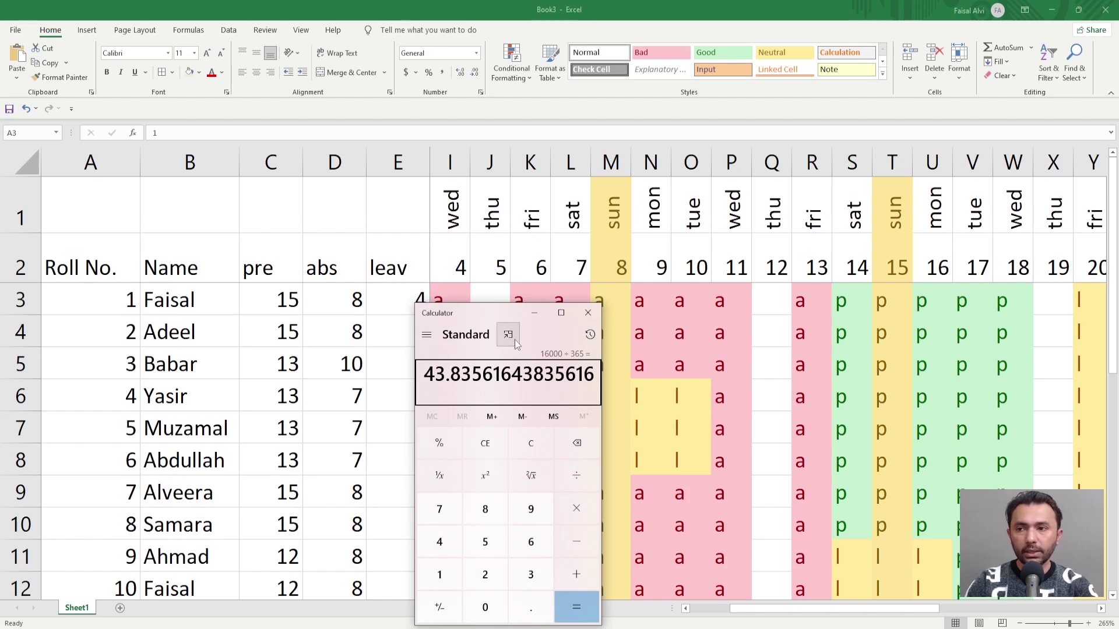
click(587, 313)
Enter the absent mark a in row 3 from the sheet's last column, XFD3, back to XEL3
drag(274, 300, 420, 540)
scroll(418, 513, down, 11)
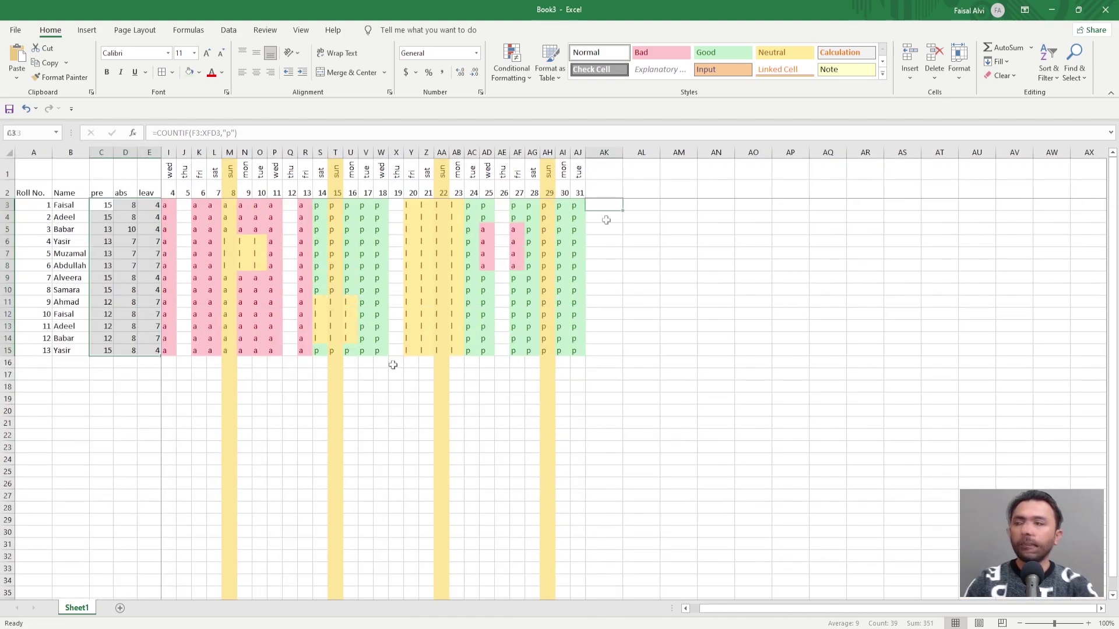
key(ctrl+Right)
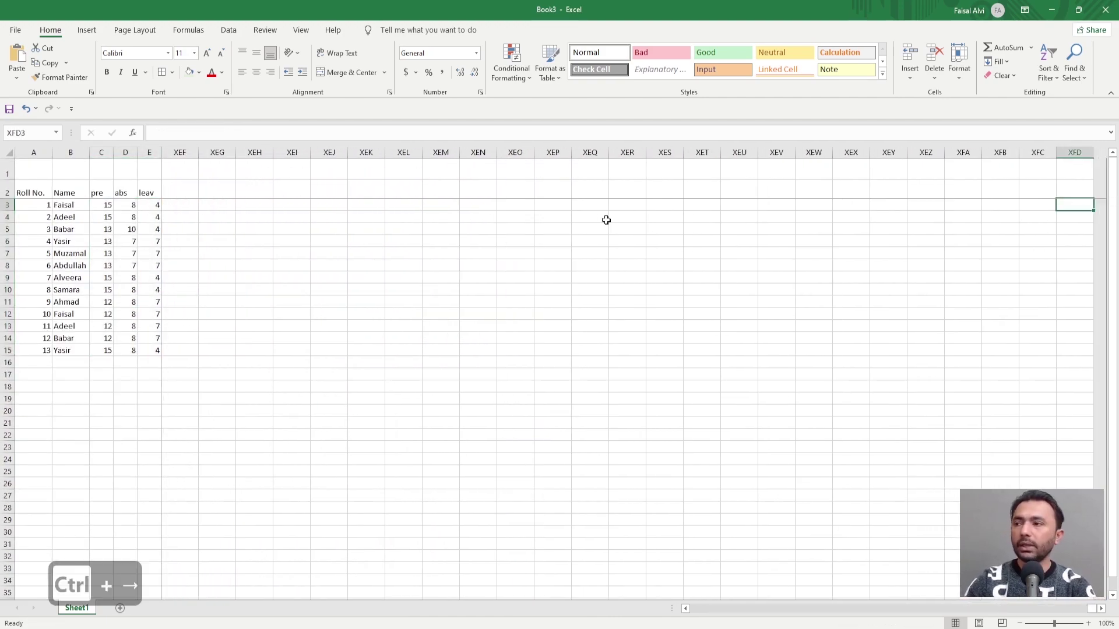
key(a)
key(Left)
key(a)
key(Left)
key(a)
key(Left)
key(a)
key(Left)
key(a)
key(Left)
key(a)
key(Left)
key(a)
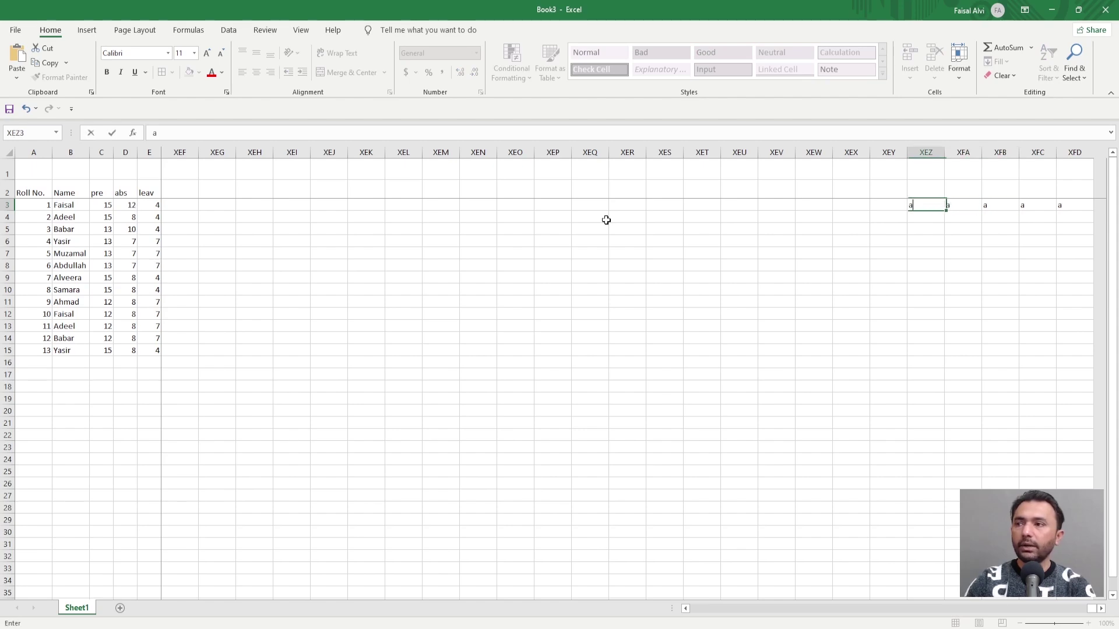
key(Left)
text(a)
key(Left)
text(a)
key(Left)
text(a)
key(Left)
text(a)
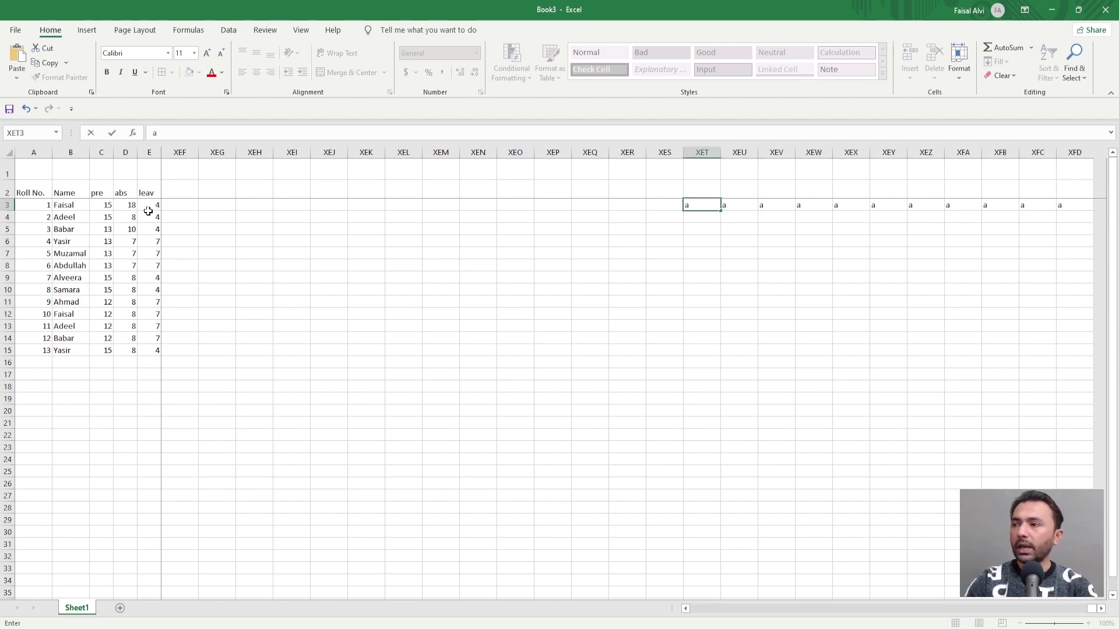
key(alt+2)
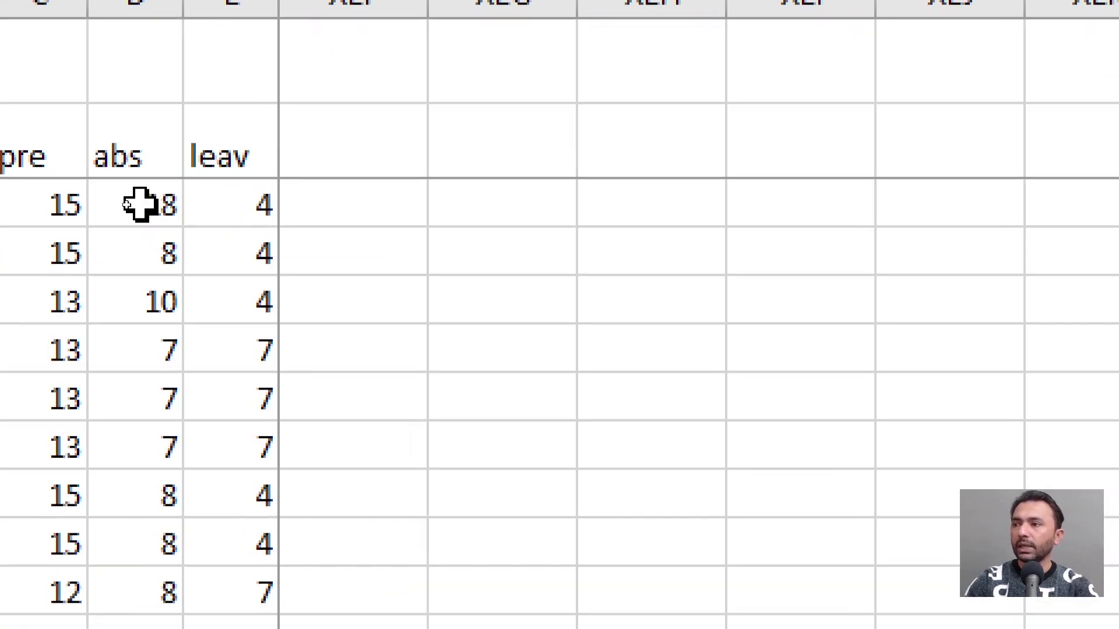
key(alt+2)
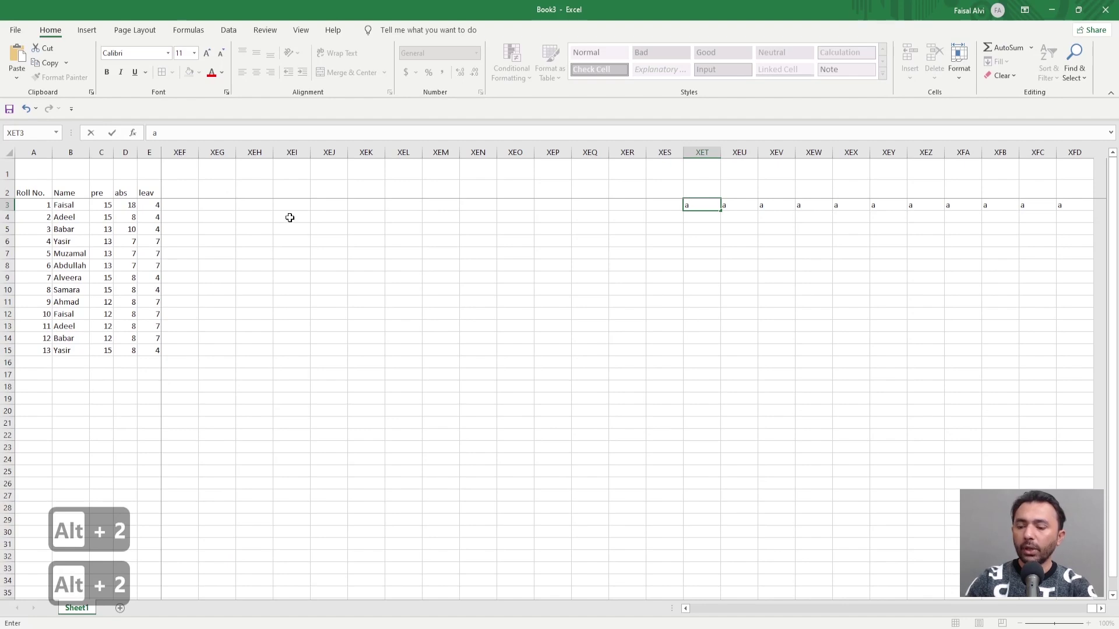
key(Left)
text(a)
key(Left)
text(a)
key(Left)
text(a)
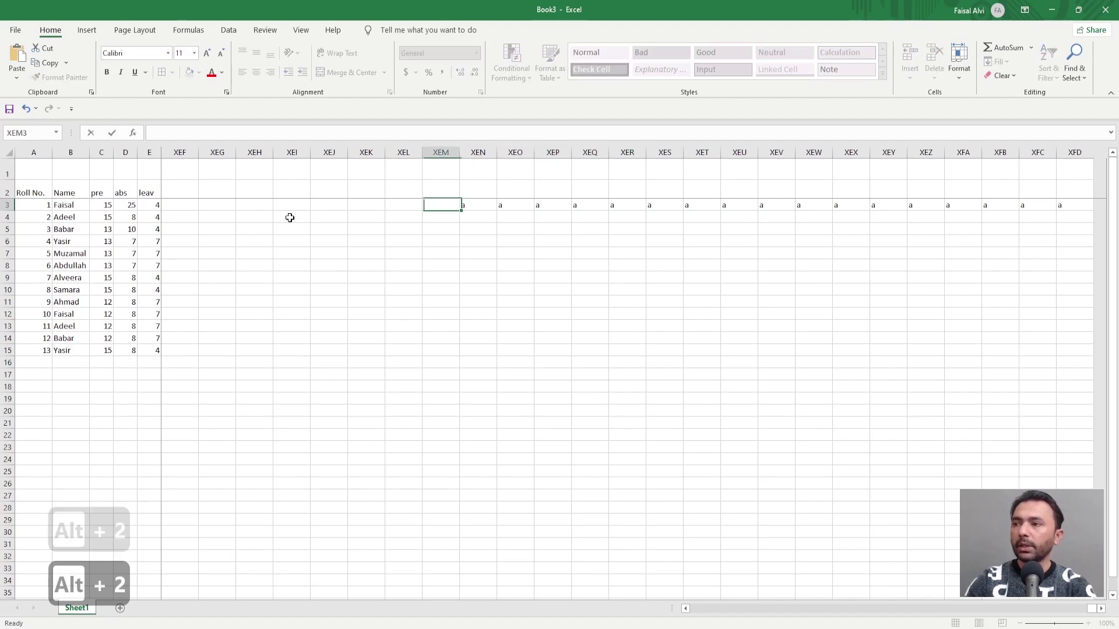
key(Left)
text(a)
key(Left)
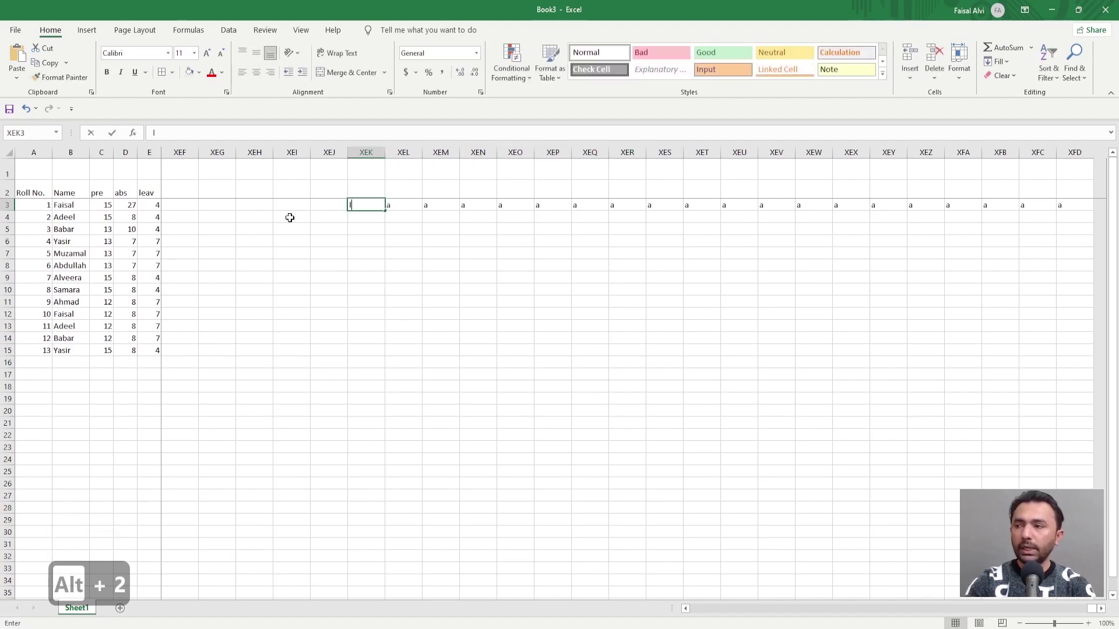
Enter the leave mark l in the five row 3 cells from XEK3 back to XEG3
key(Left)
text(l)
key(Left)
text(l)
key(Left)
text(l)
key(Left)
text(l)
key(Left)
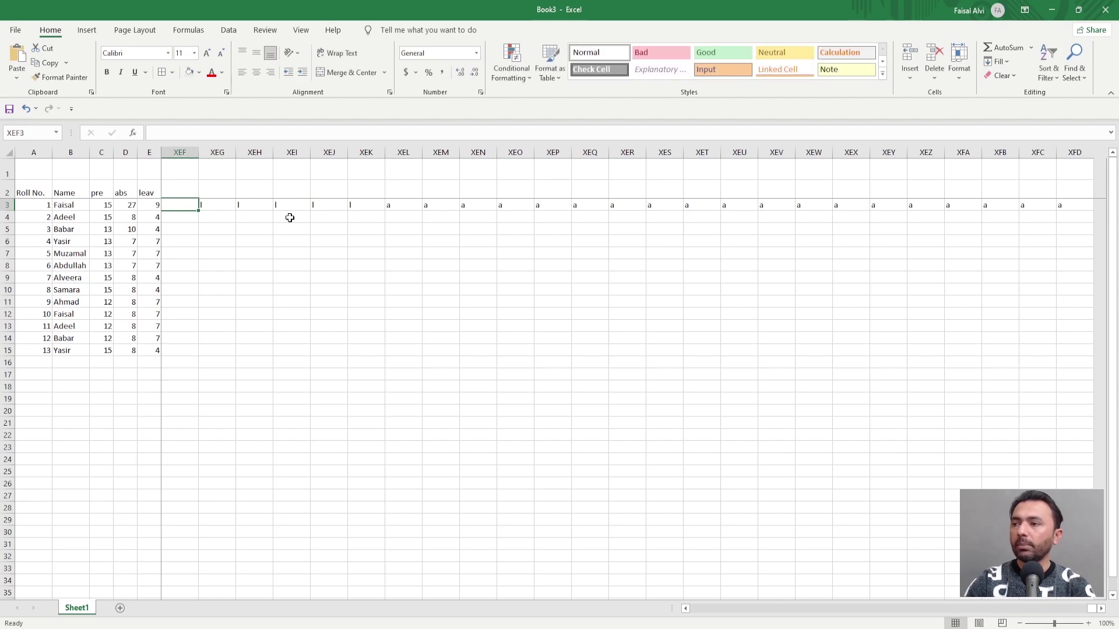
Enter the present mark p in row 3 from XEF3 back to XDU3
key(p)
key(Left)
key(p)
key(Left)
key(p)
key(Left)
key(p)
key(Left)
key(p)
key(Left)
key(p)
key(Left)
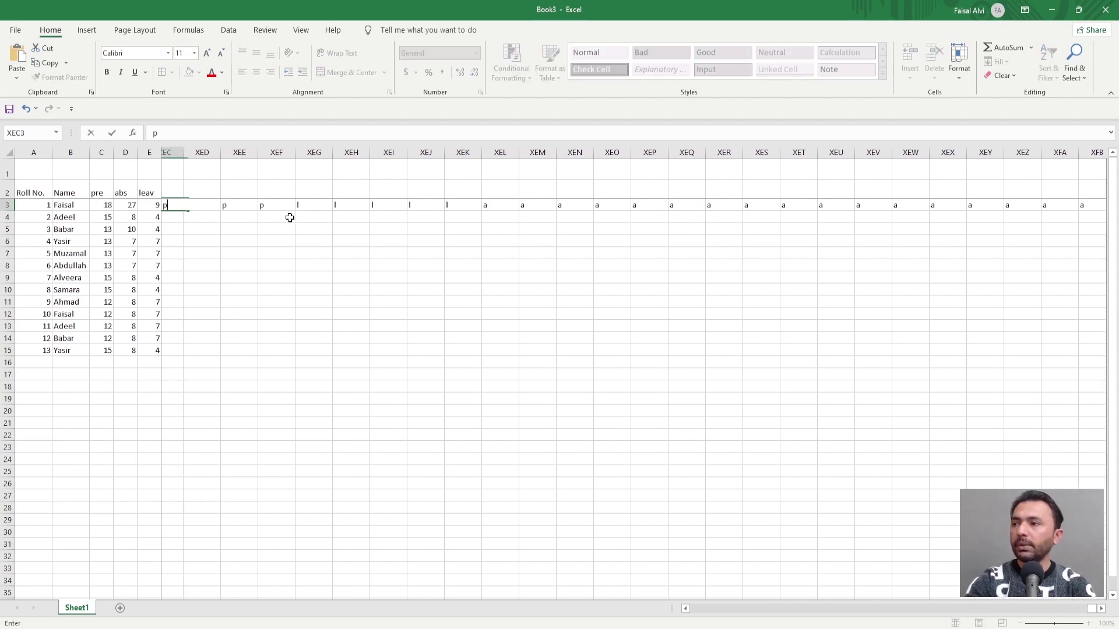
key(p)
key(Left)
key(p)
key(Left)
key(p)
key(Left)
key(p)
key(Left)
key(p)
key(Left)
key(p)
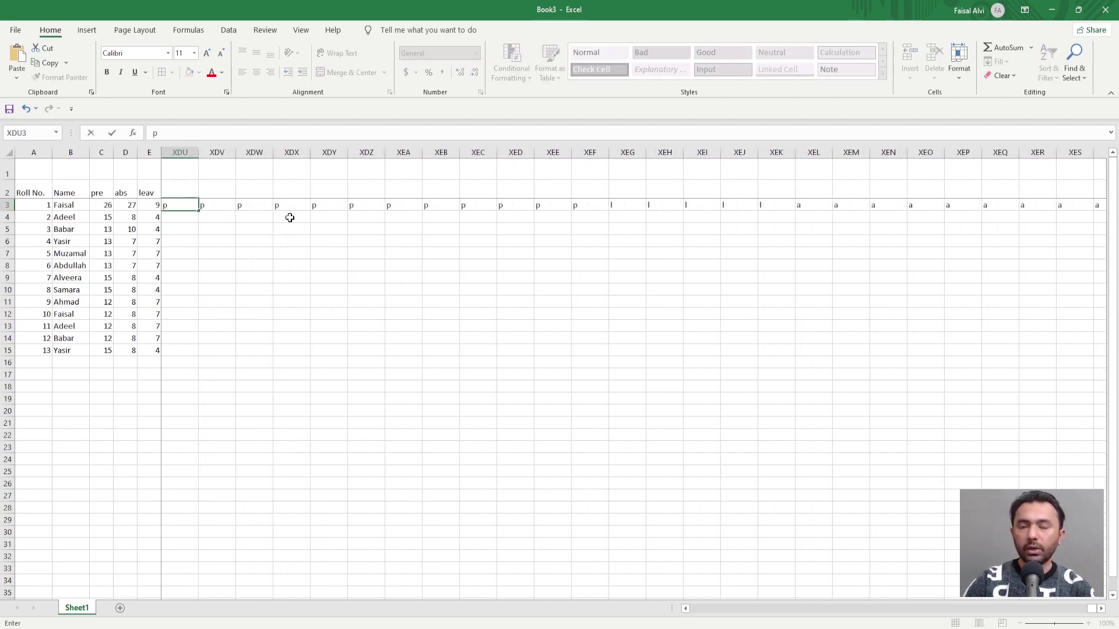
key(alt+2)
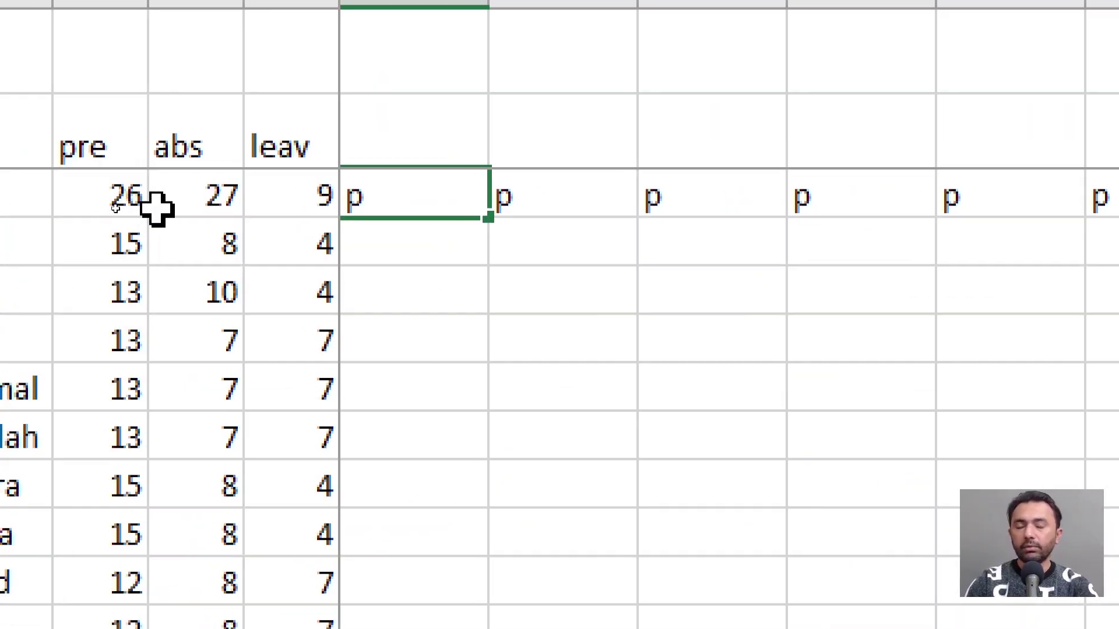
key(alt+2)
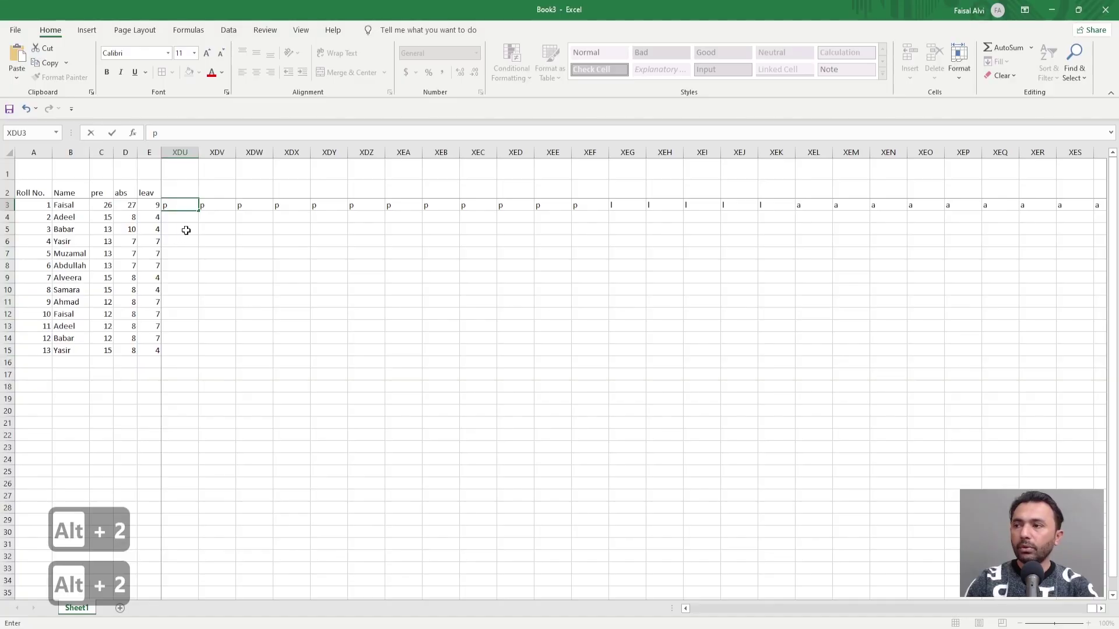
click(435, 293)
Return to column A and examine the present, absent and leave totals in row 3 beside the month's marks
key(ctrl+Left)
key(ctrl+Left)
key(ctrl+Left)
key(ctrl+Left)
key(ctrl+Left)
key(ctrl+Left)
key(ctrl+Left)
key(ctrl+Left)
key(ctrl+Left)
key(ctrl+Left)
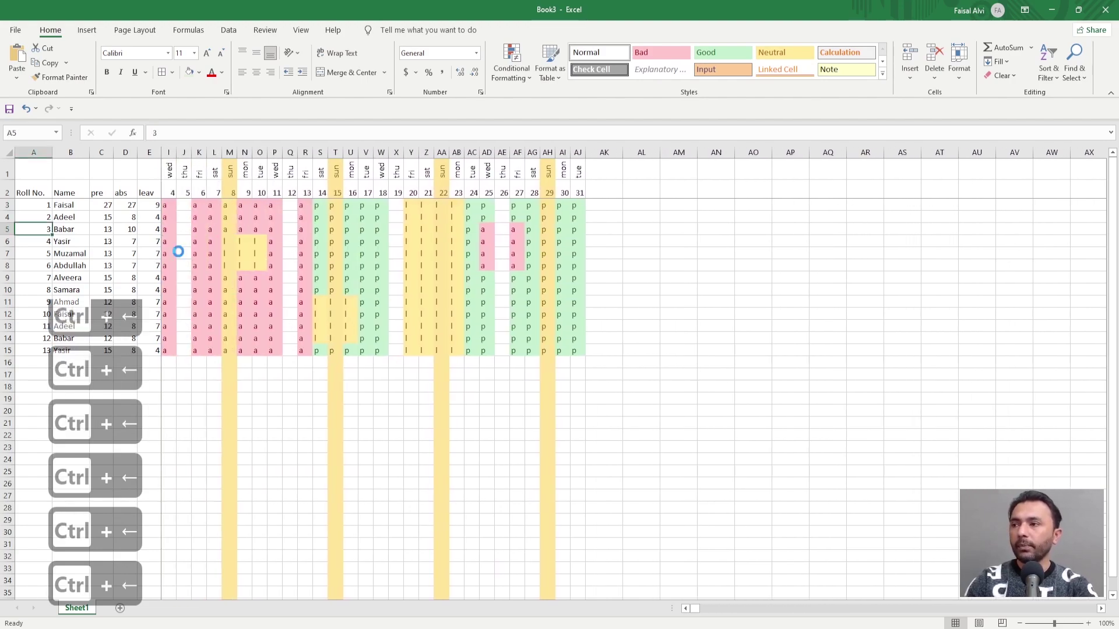
scroll(178, 252, up, 4)
scroll(178, 252, up, 2)
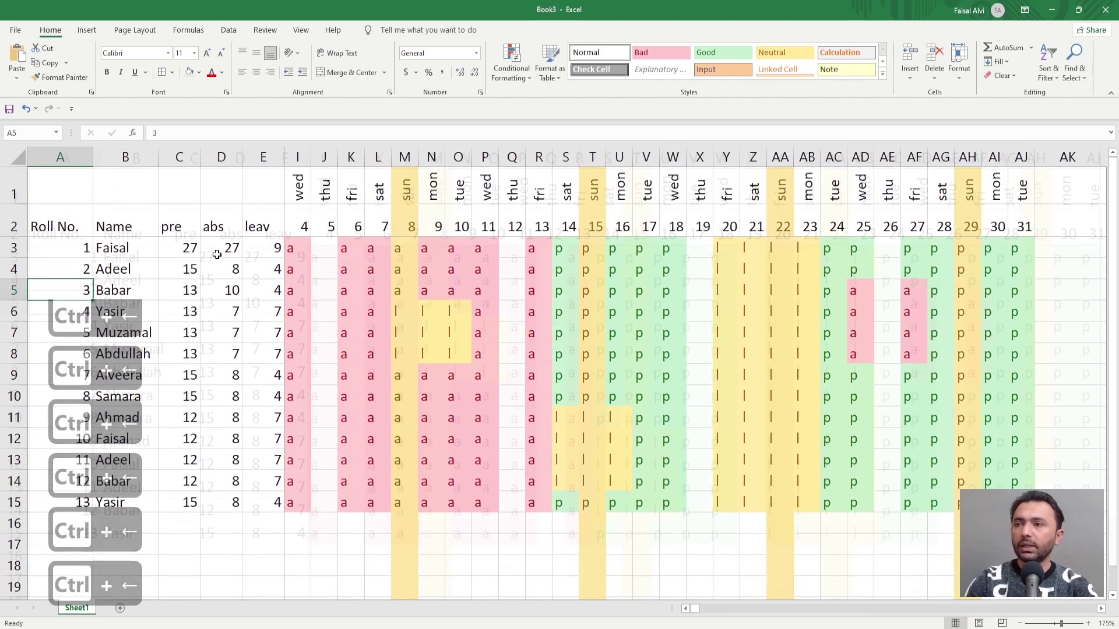
scroll(217, 255, down, 1)
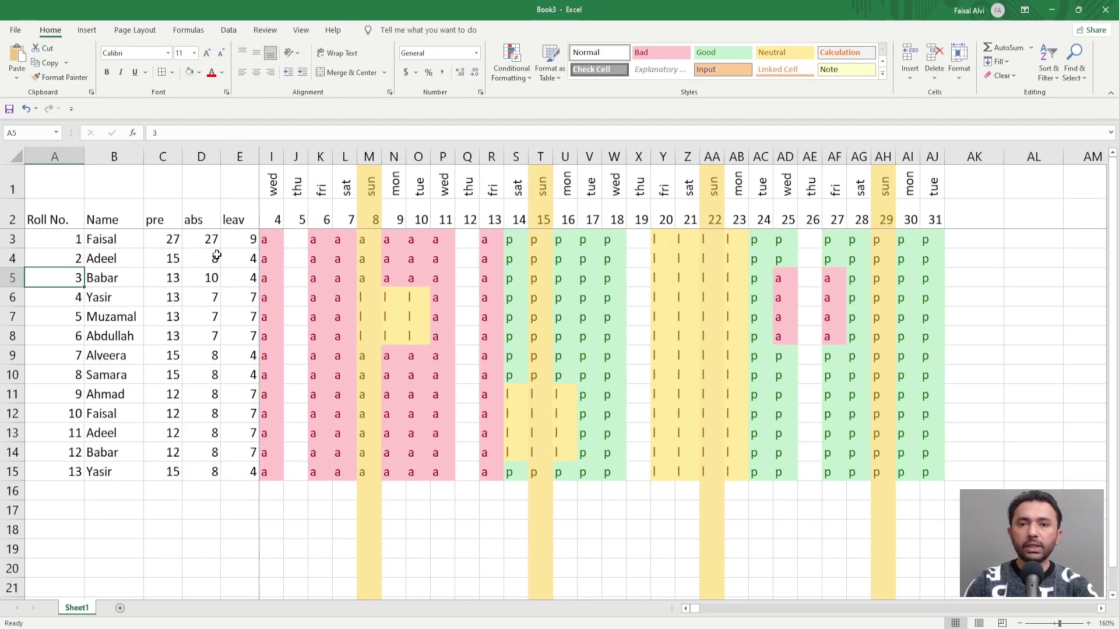